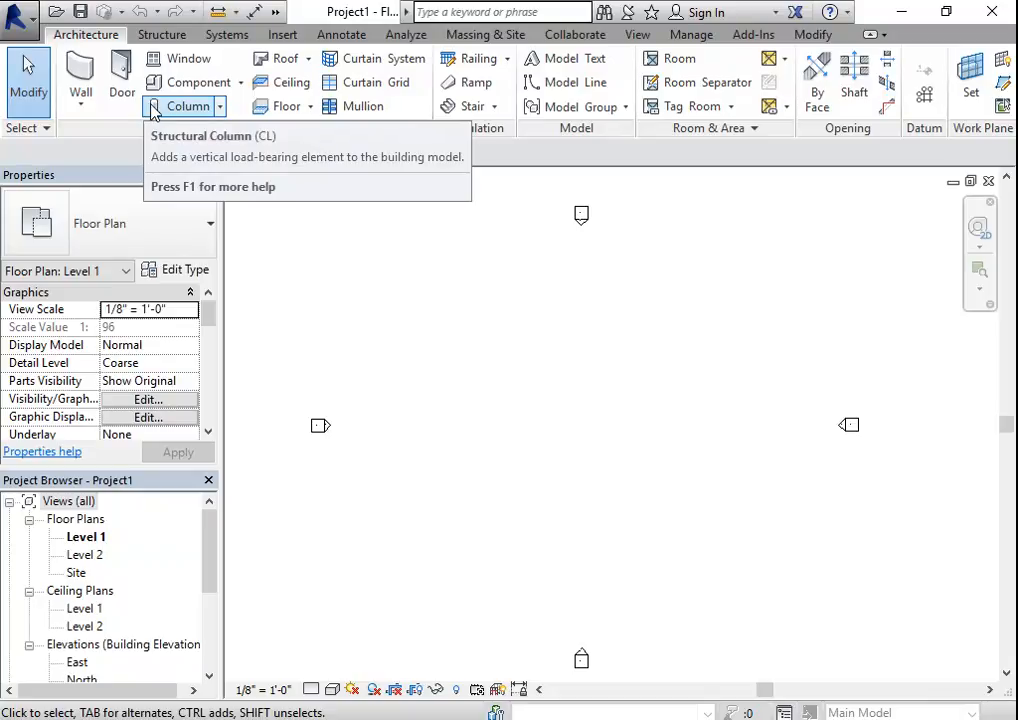
- Start an architectural wall using the Generic - 5" basic wall type
left_click(85, 113)
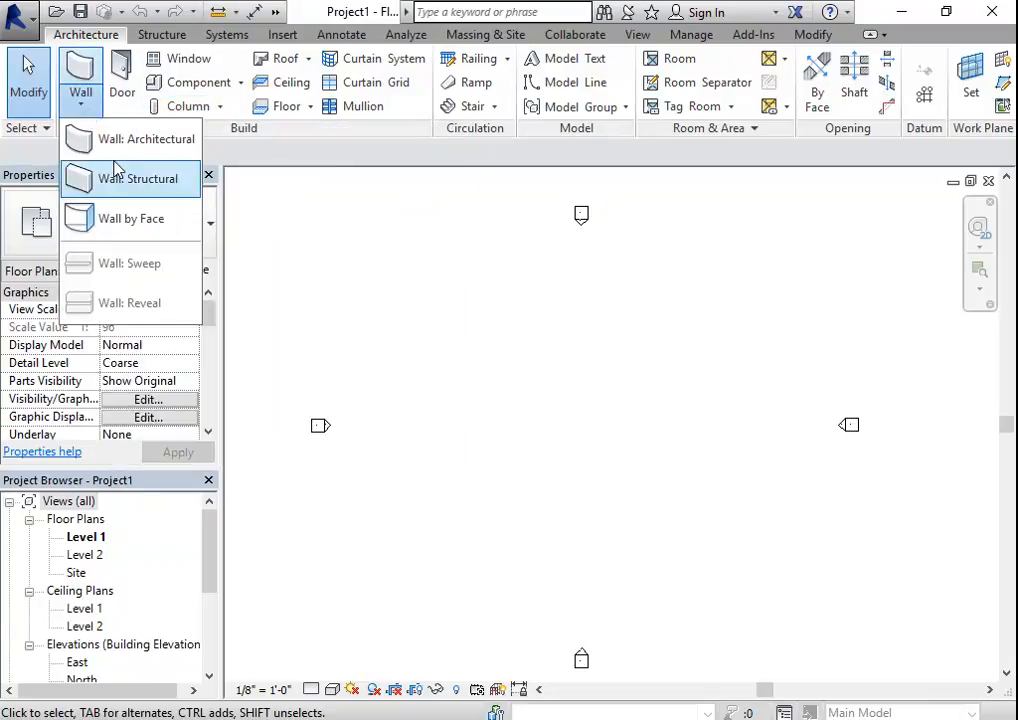
left_click(121, 142)
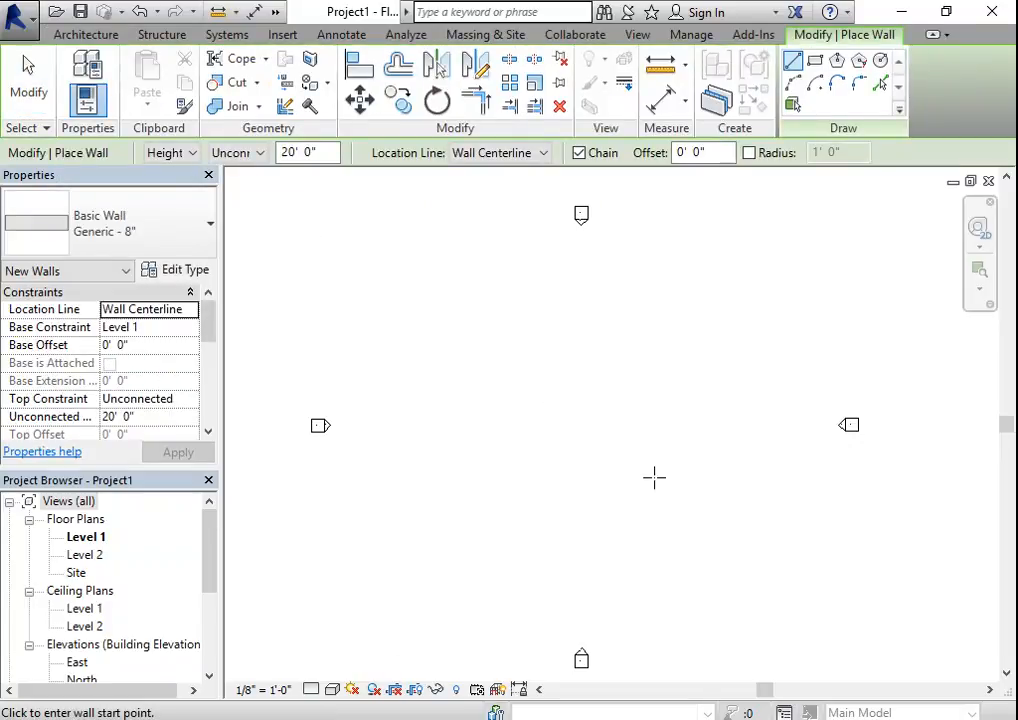
left_click(184, 237)
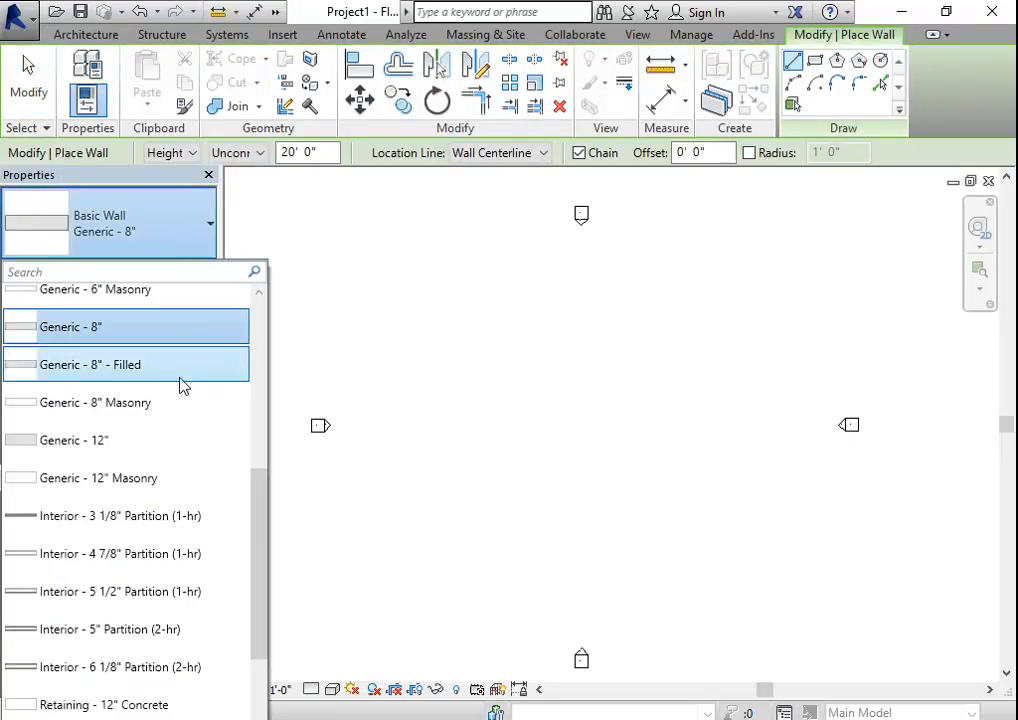
scroll(197, 440, "up", 5)
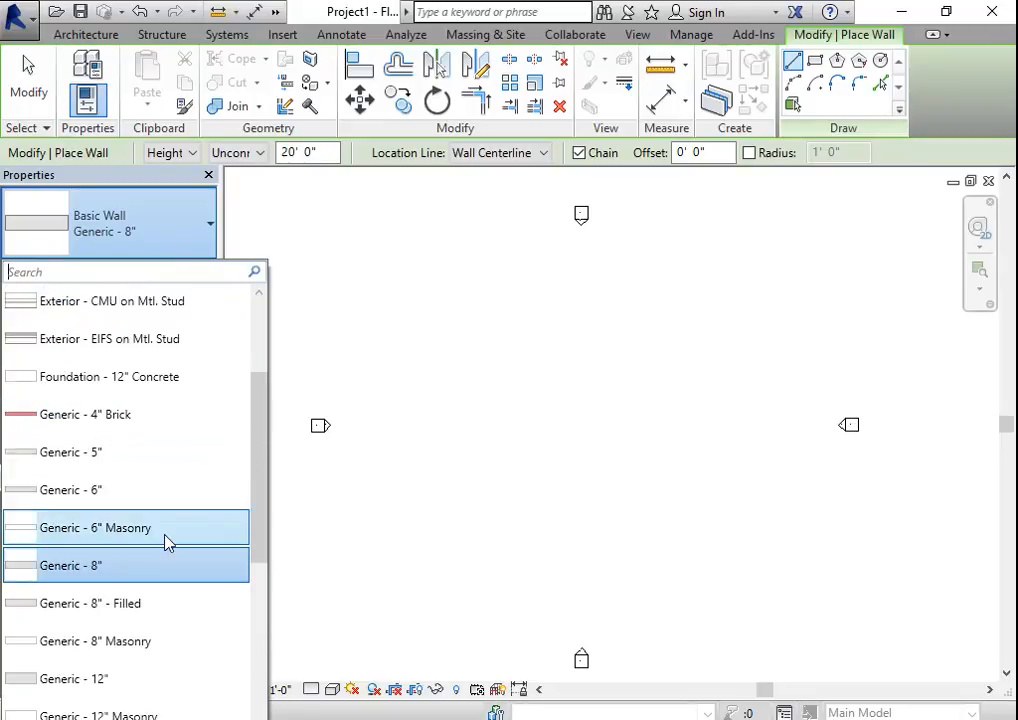
scroll(223, 557, "up", 2)
scroll(177, 614, "down", 2)
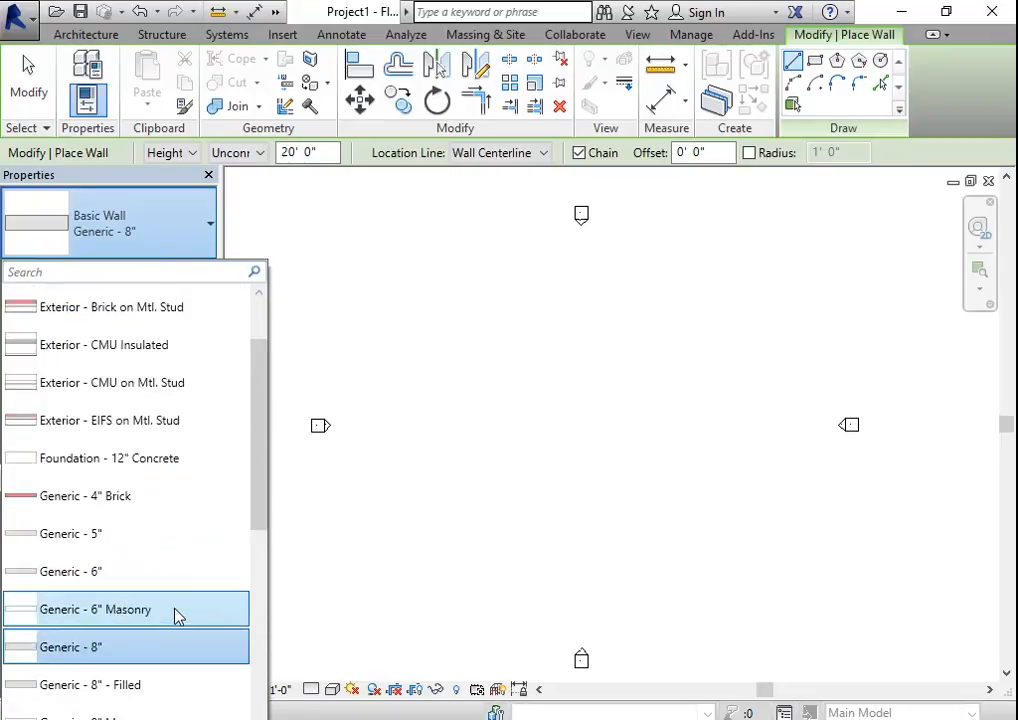
left_click(97, 537)
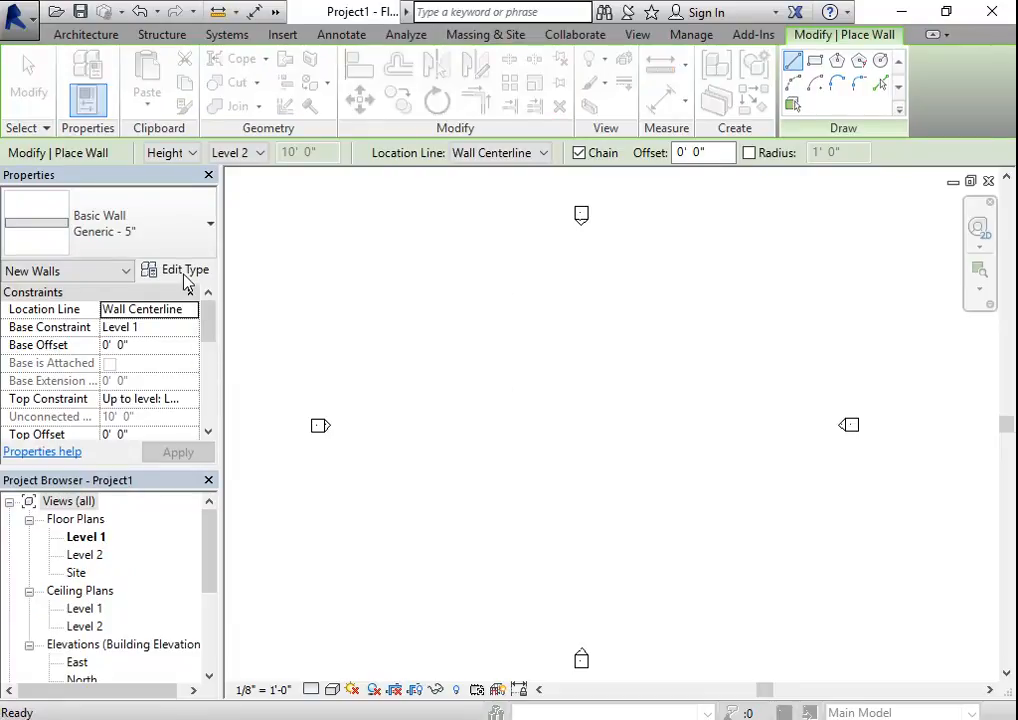
- Duplicate the Generic - 5" wall type under the name Vinyl Siding
left_click(178, 270)
left_click_drag(505, 226, 577, 111)
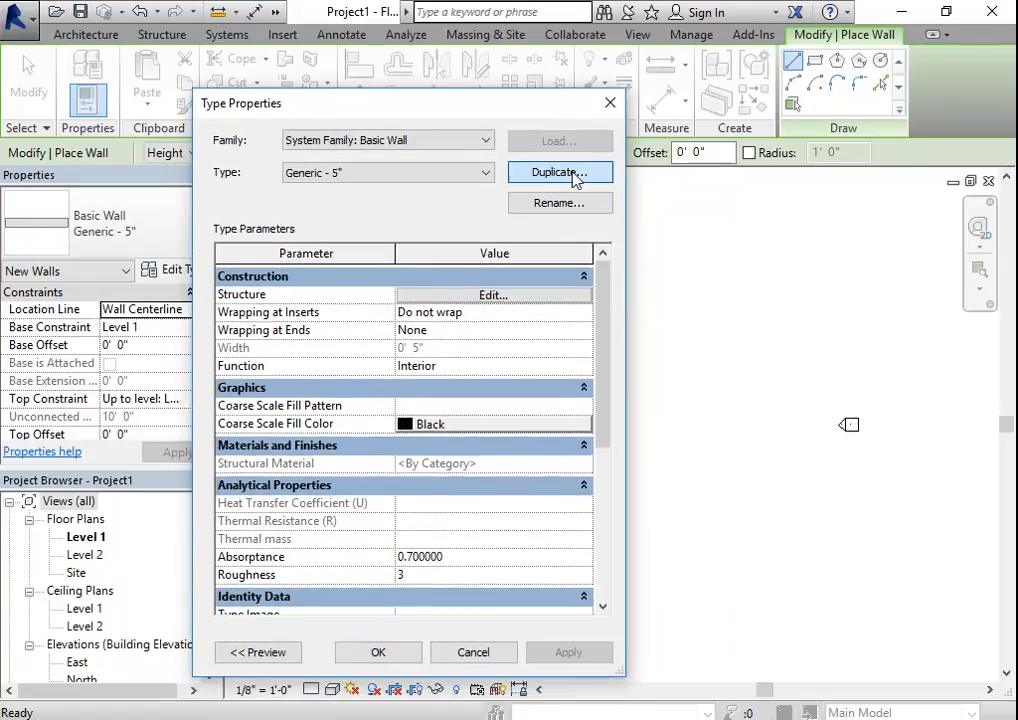
left_click(575, 175)
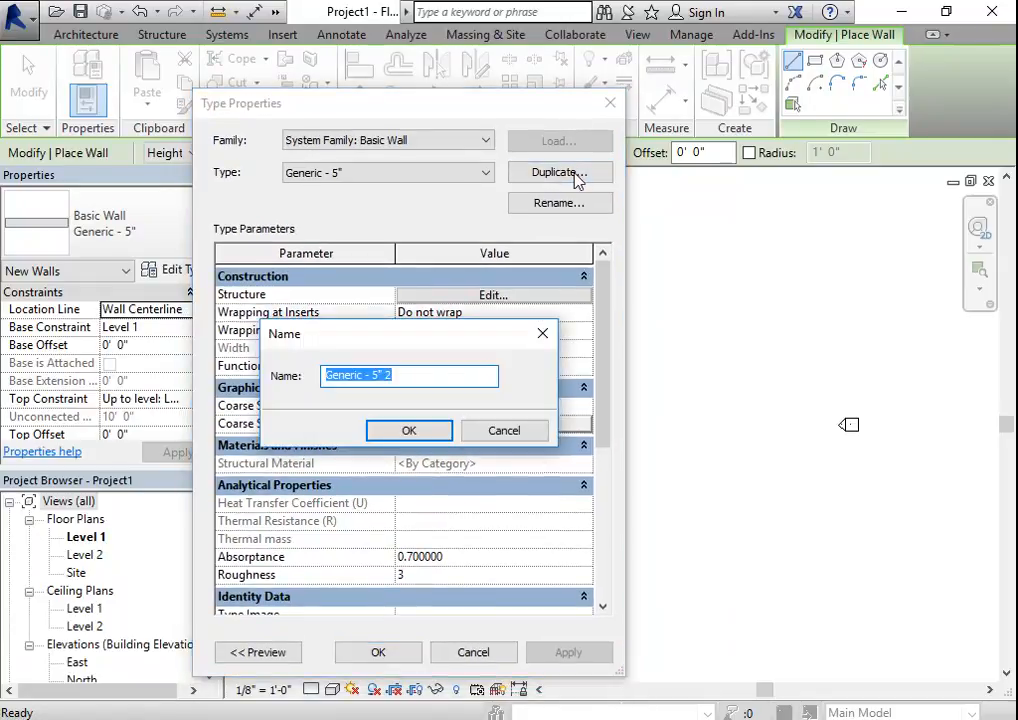
type("Vinyl Siding")
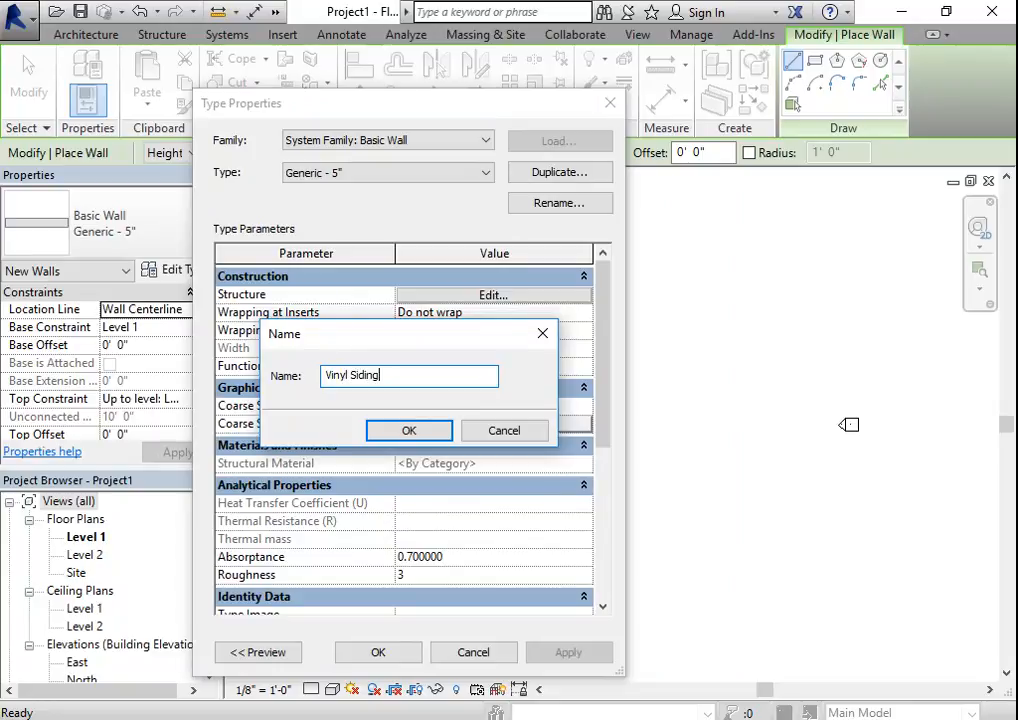
left_click(432, 431)
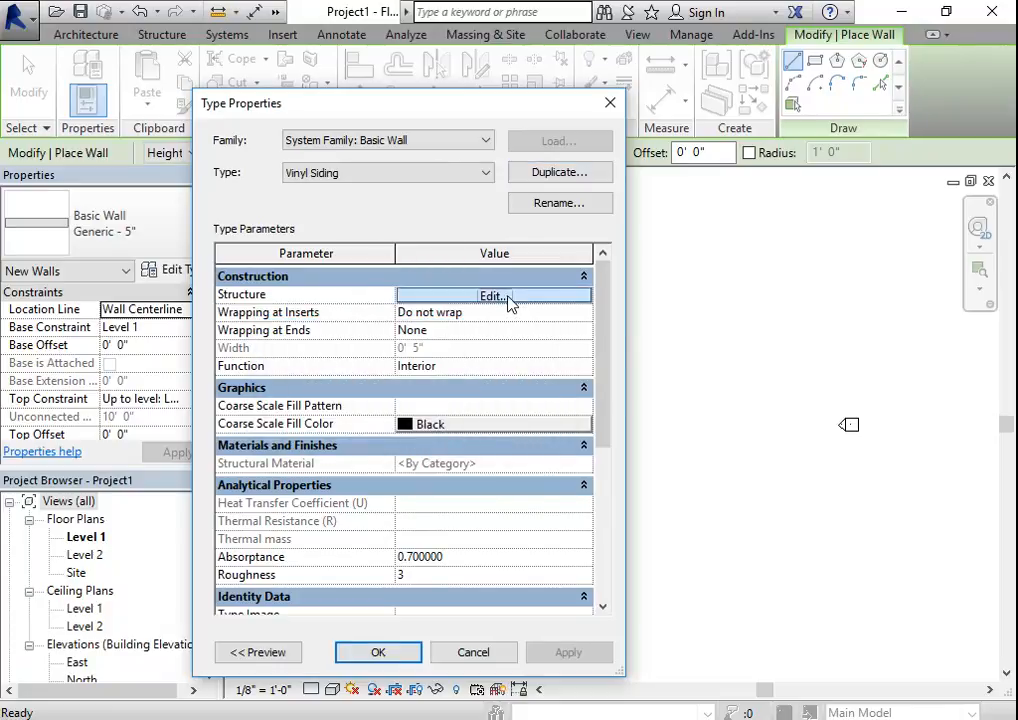
- In the wall type's structure, insert a layer outside the exterior core boundary with the function Substrate [2]
left_click(505, 299)
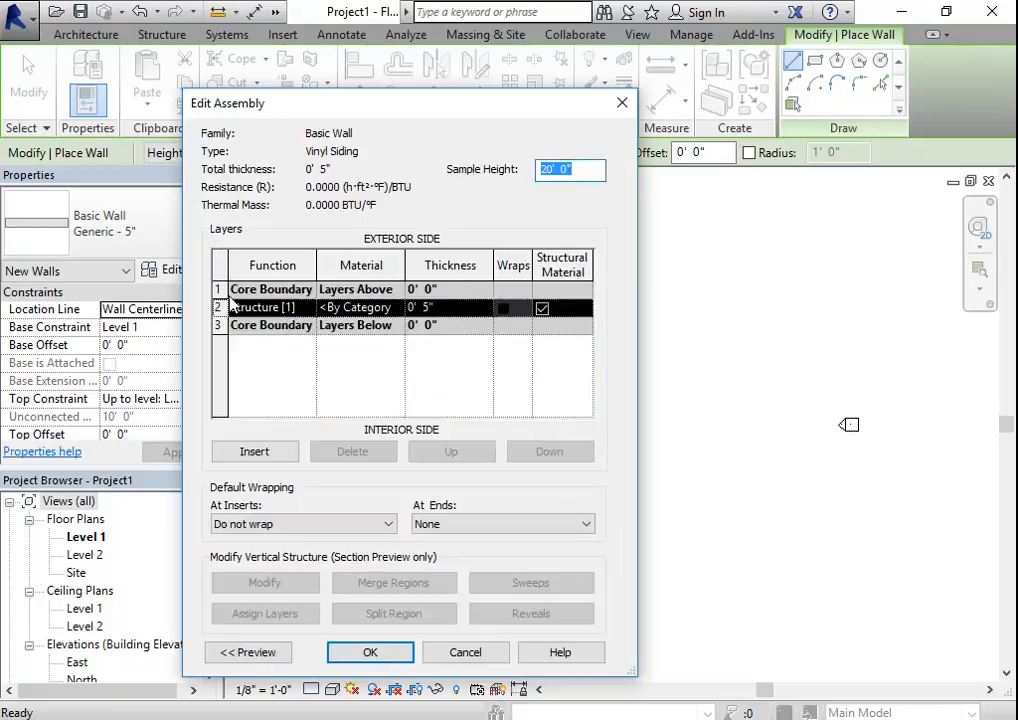
left_click(260, 289)
left_click(254, 451)
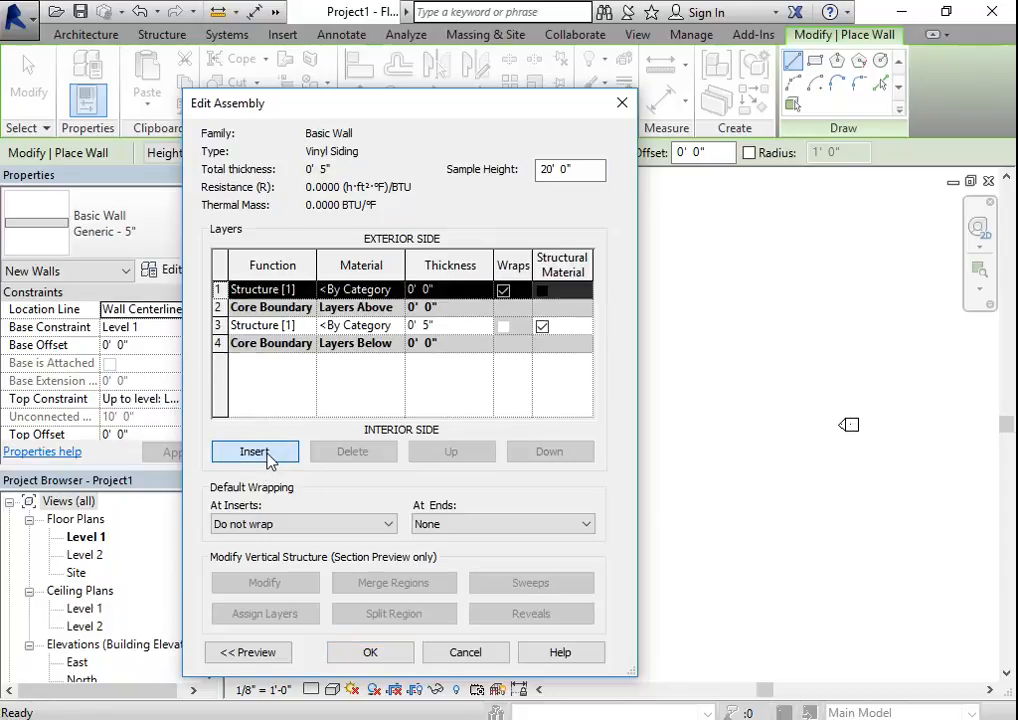
left_click(308, 292)
left_click(306, 290)
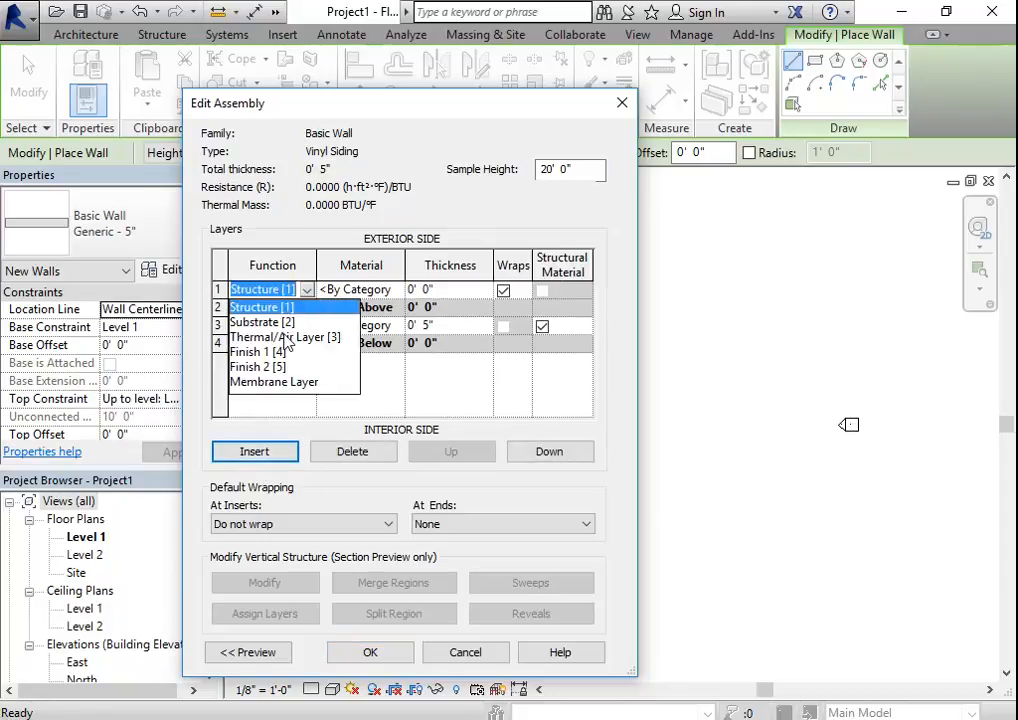
left_click(262, 322)
left_click(398, 292)
left_click(397, 289)
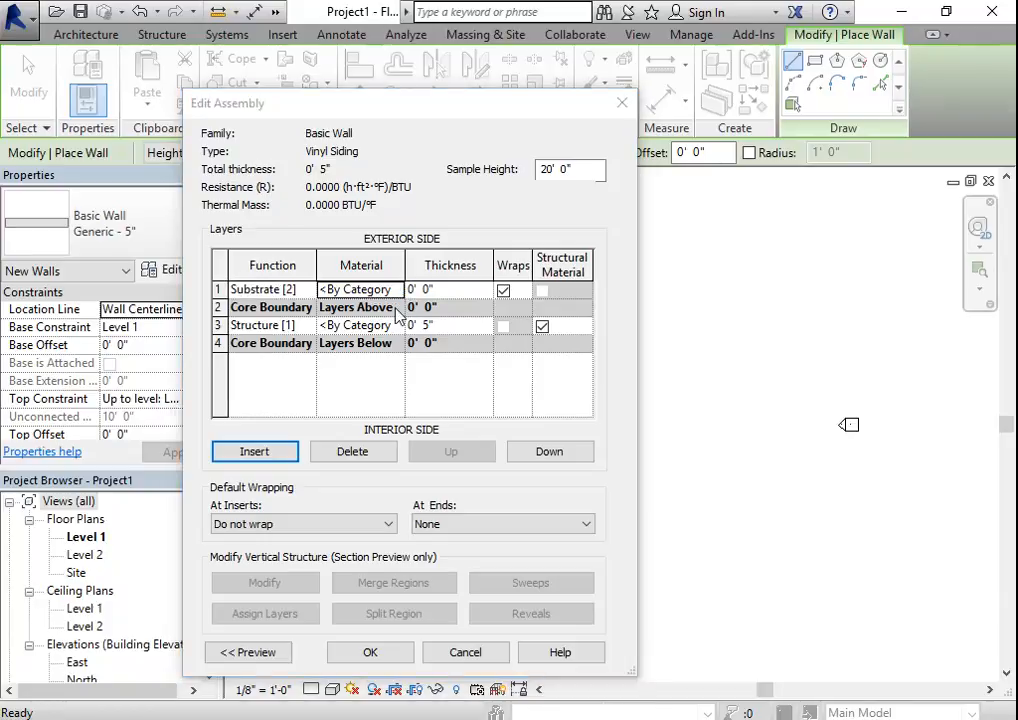
left_click(989, 17)
- Set the exterior substrate layer's thickness to 0.5"
left_click(458, 291)
left_click(427, 290)
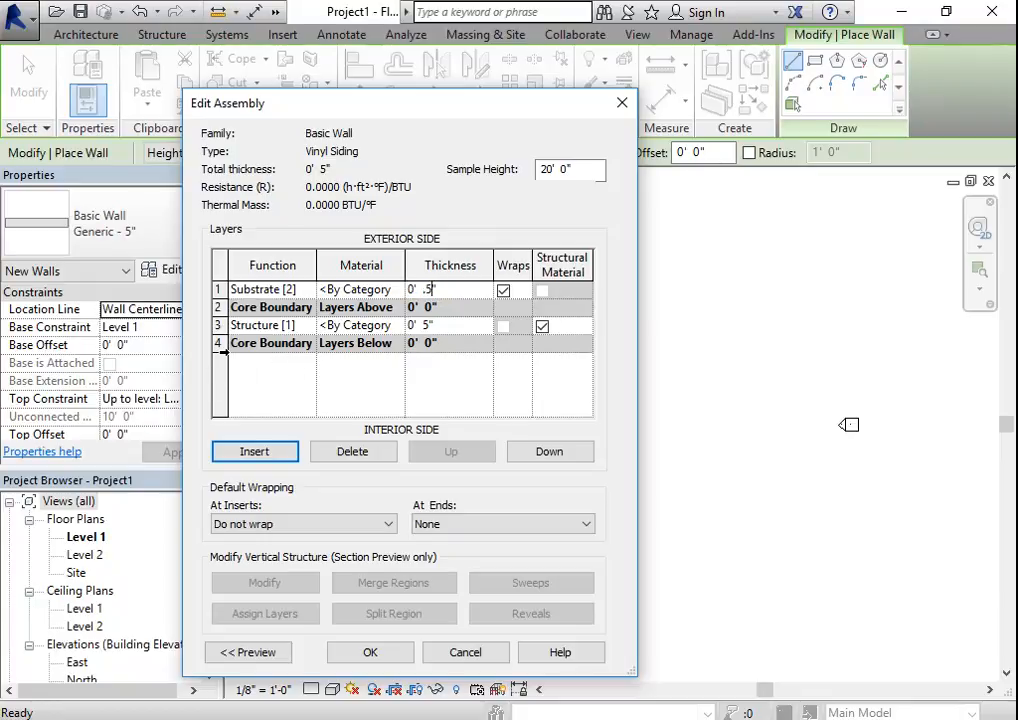
key("Return")
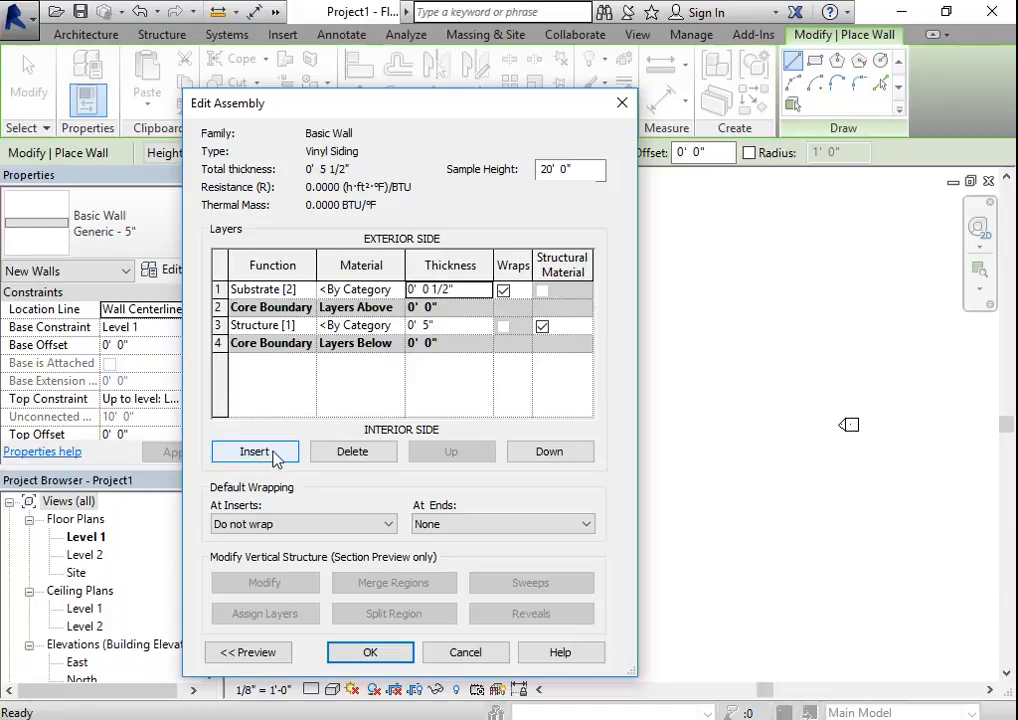
- Insert another layer, move it below the core to the interior side, and give it the function Finish 1 [4]
left_click(278, 455)
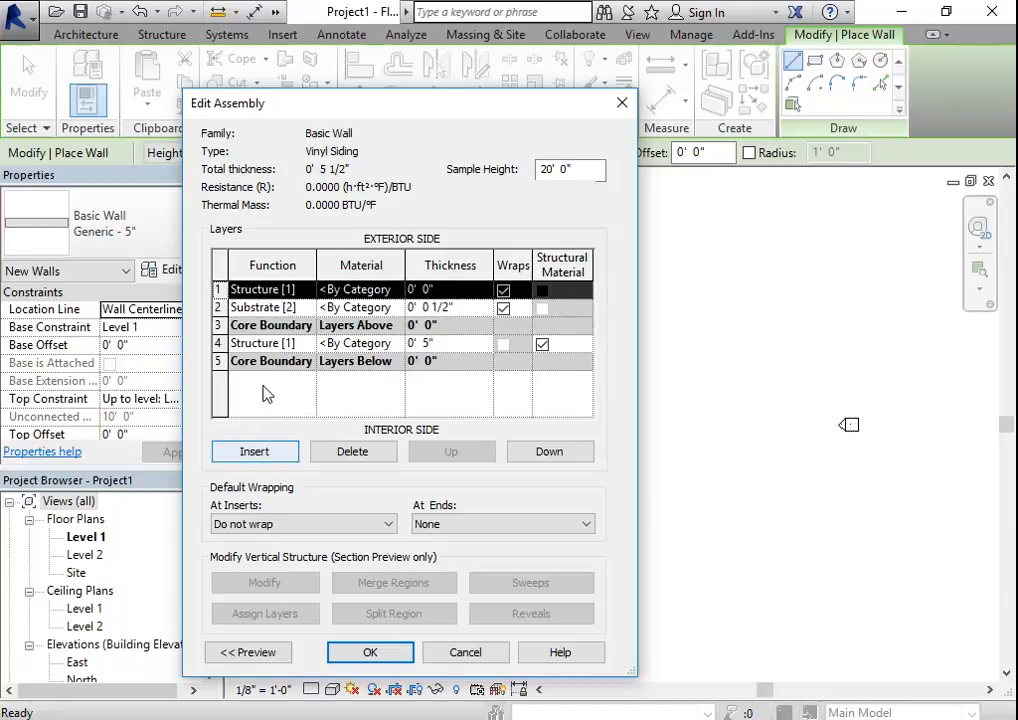
left_click(562, 452)
left_click(562, 452)
left_click(562, 452)
left_click(562, 452)
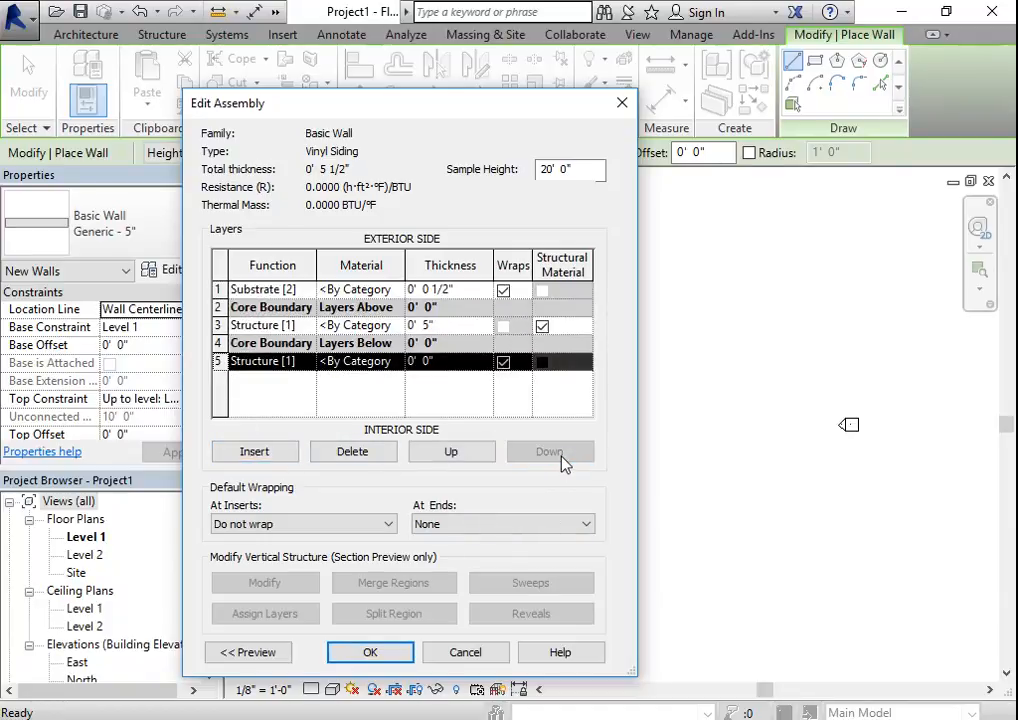
left_click(312, 362)
left_click(258, 424)
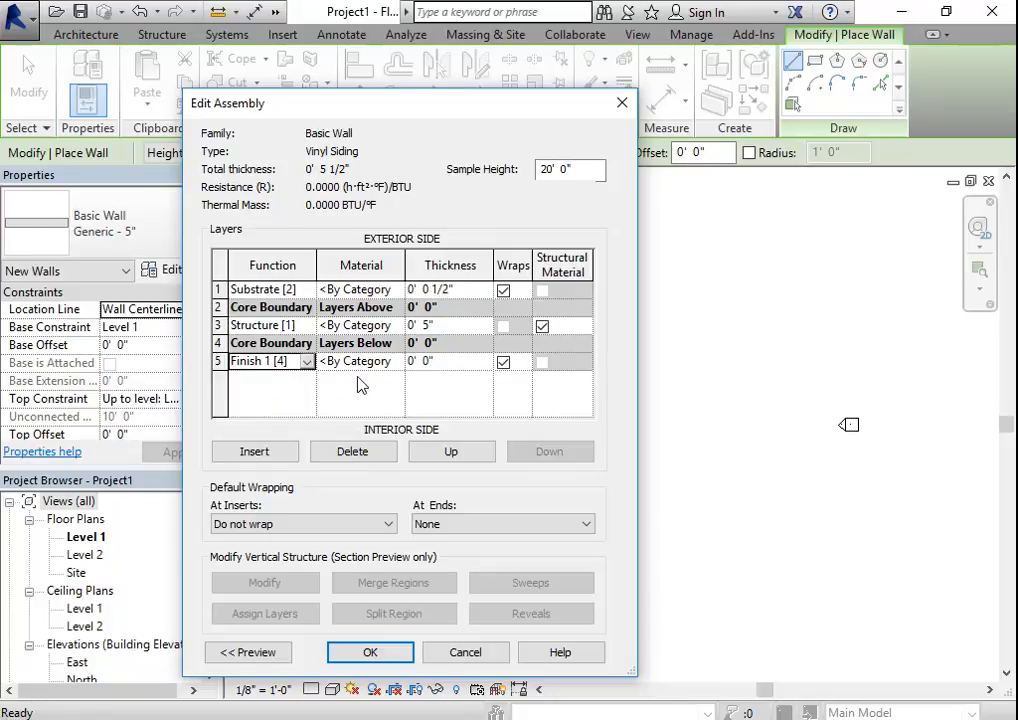
- Set the interior finish layer's thickness to 0.5" and the core structure layer's thickness to 5.5"
left_click(423, 362)
left_click(427, 362)
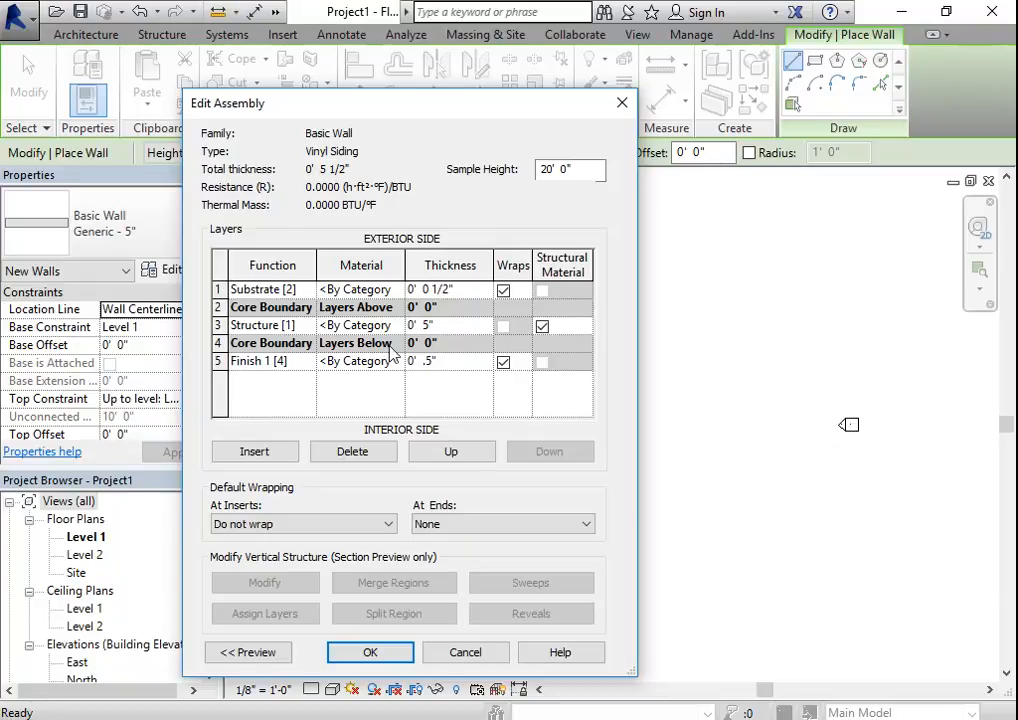
left_click(427, 329)
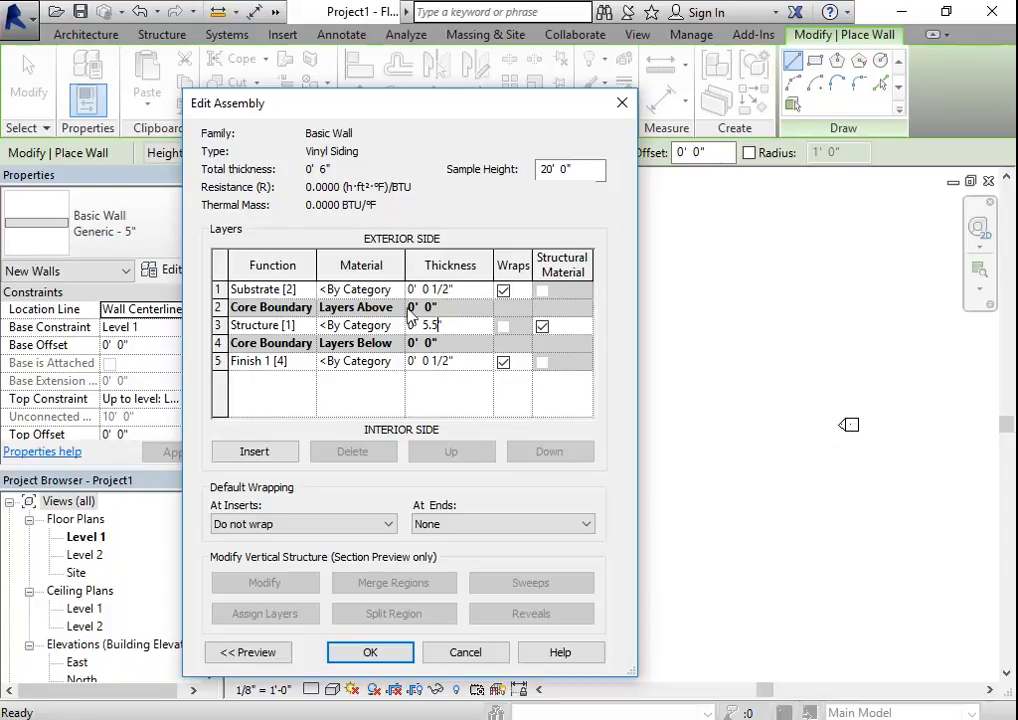
- Insert a layer on the exterior side of the substrate with the function Finish 1 [4]
left_click(218, 289)
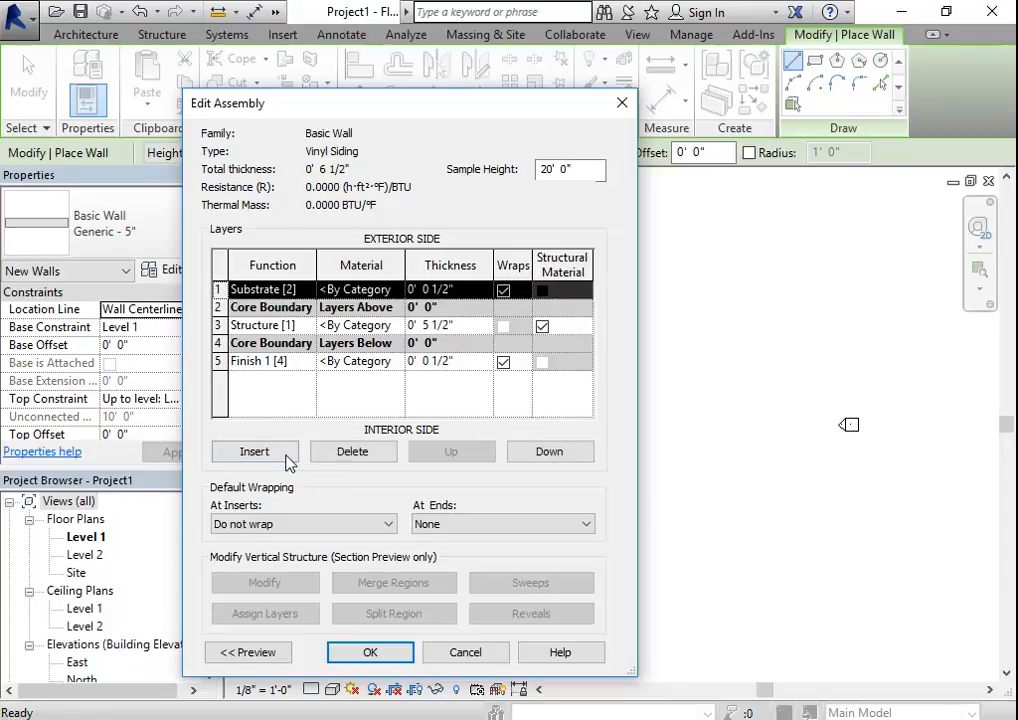
left_click(254, 451)
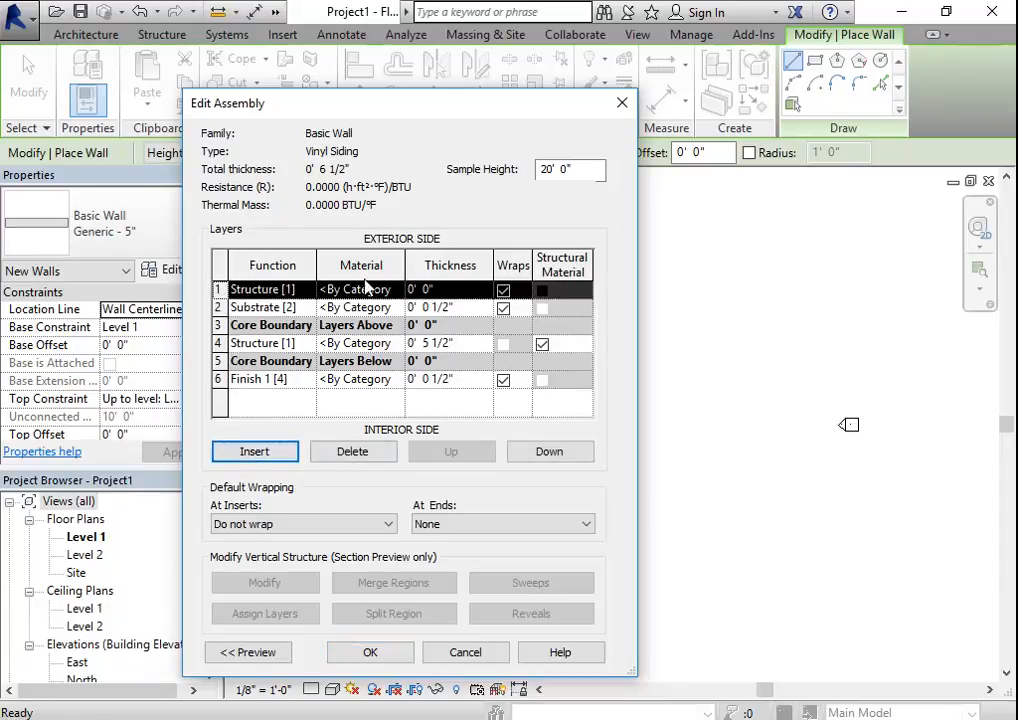
left_click(306, 289)
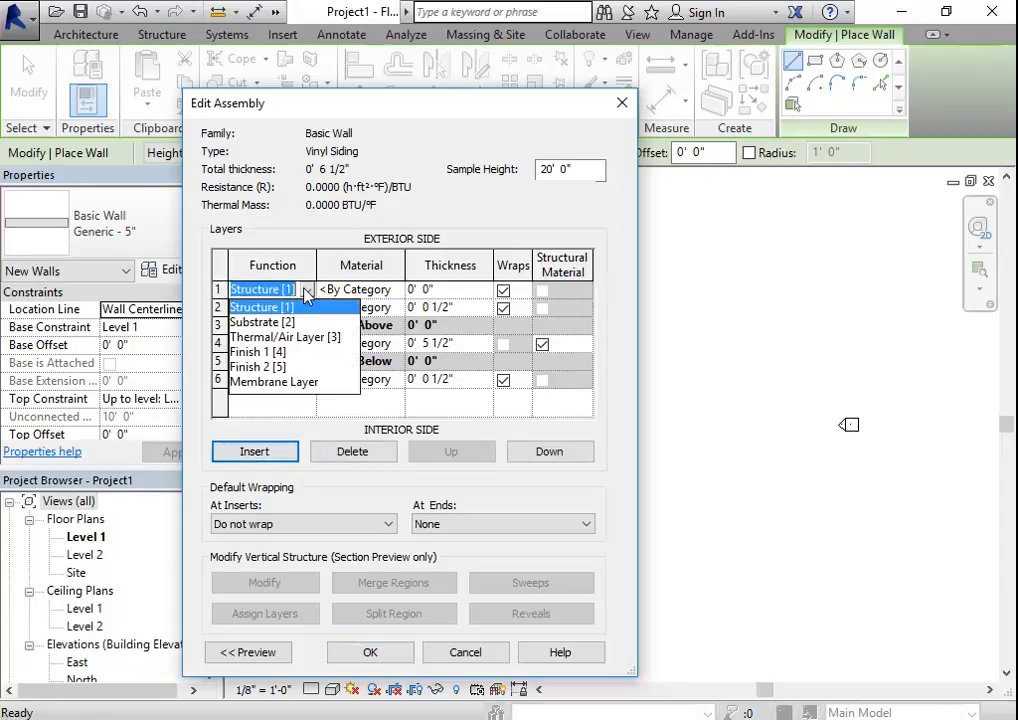
left_click(258, 352)
- Add Siding, Clapboard from the Autodesk Materials library to the project and assign it to the exterior finish layer
left_click(380, 289)
left_click(397, 289)
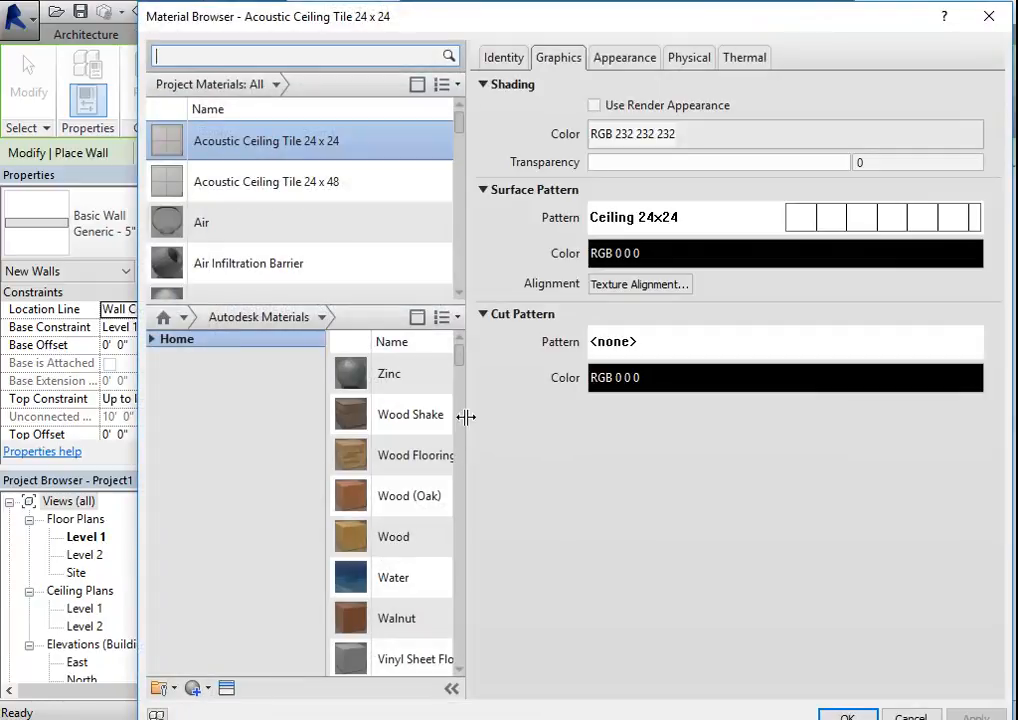
left_click_drag(466, 419, 675, 448)
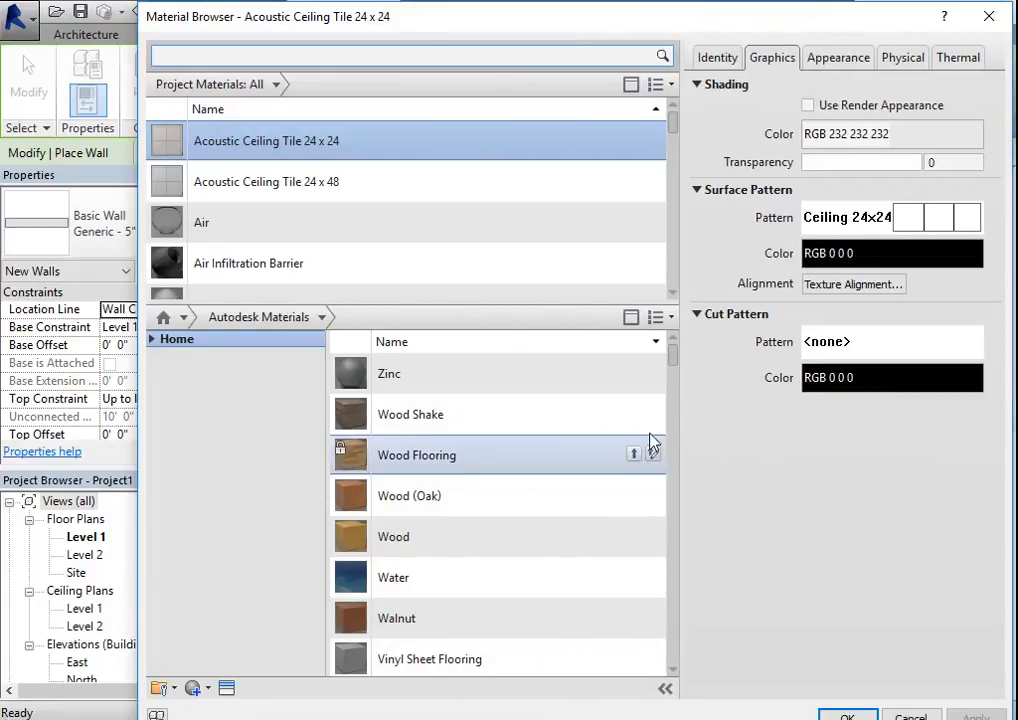
scroll(455, 570, "down", 8)
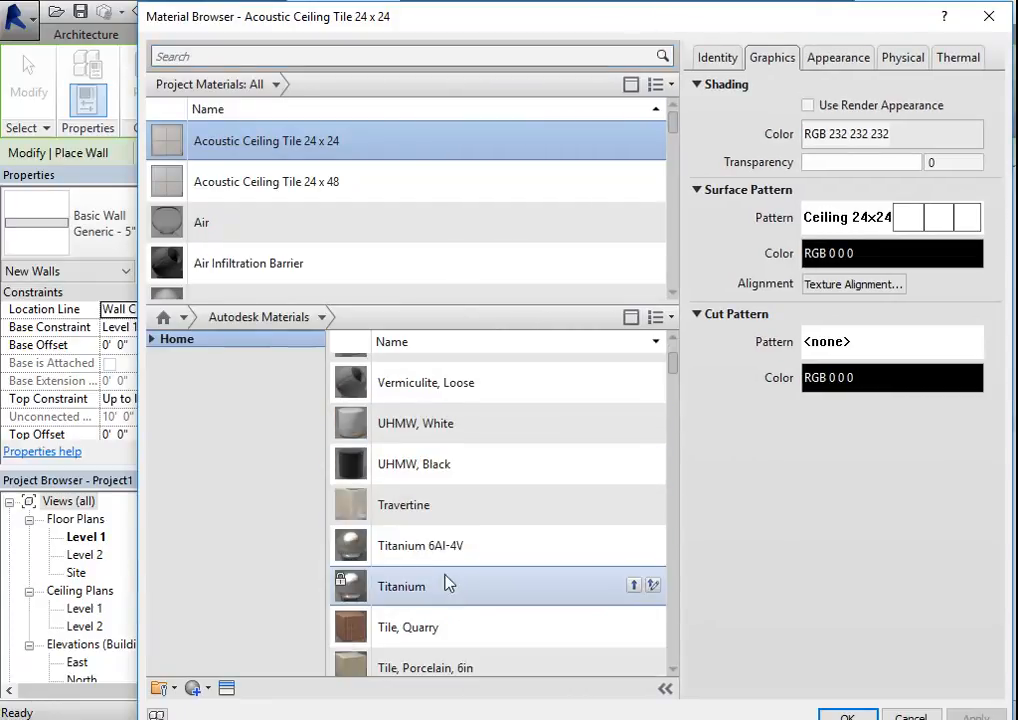
scroll(455, 578, "down", 7)
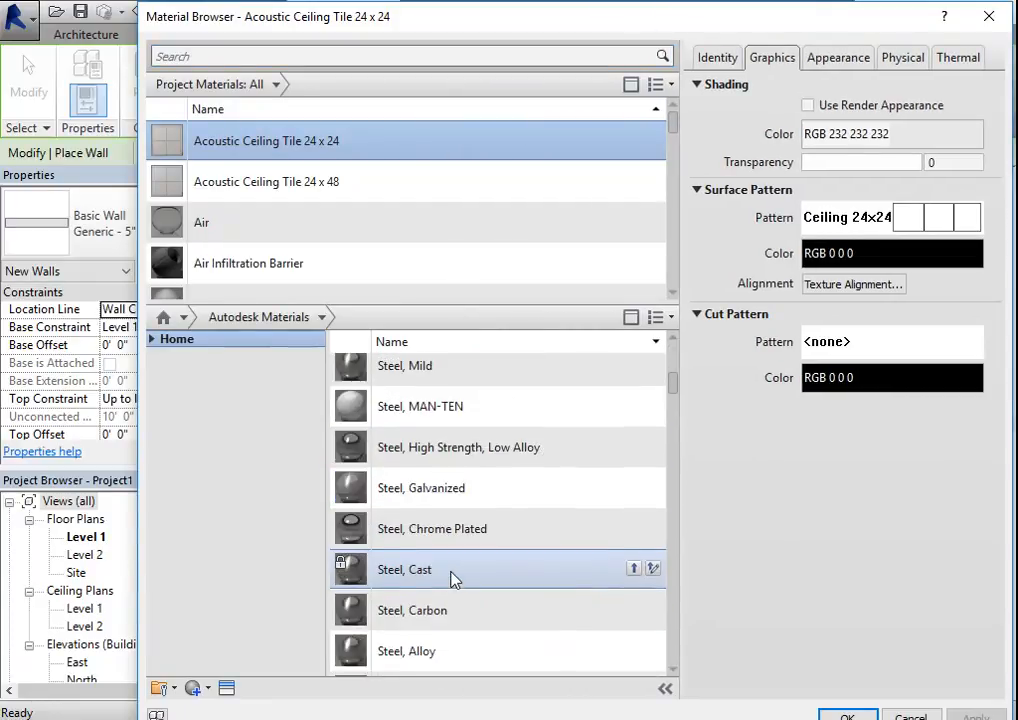
scroll(453, 580, "down", 8)
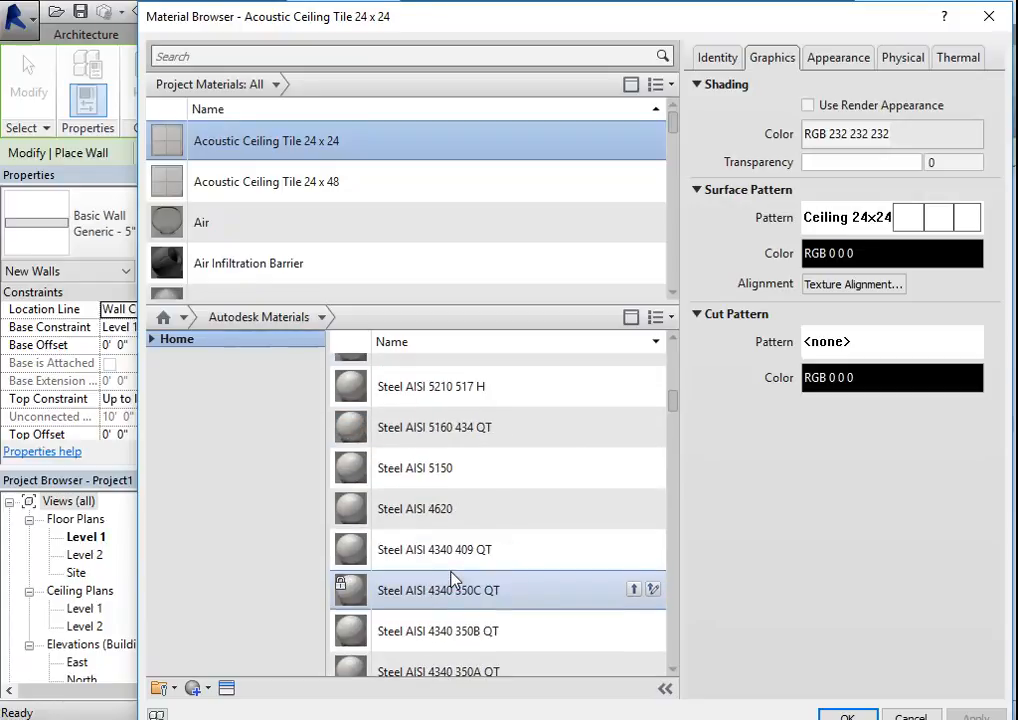
scroll(455, 578, "down", 8)
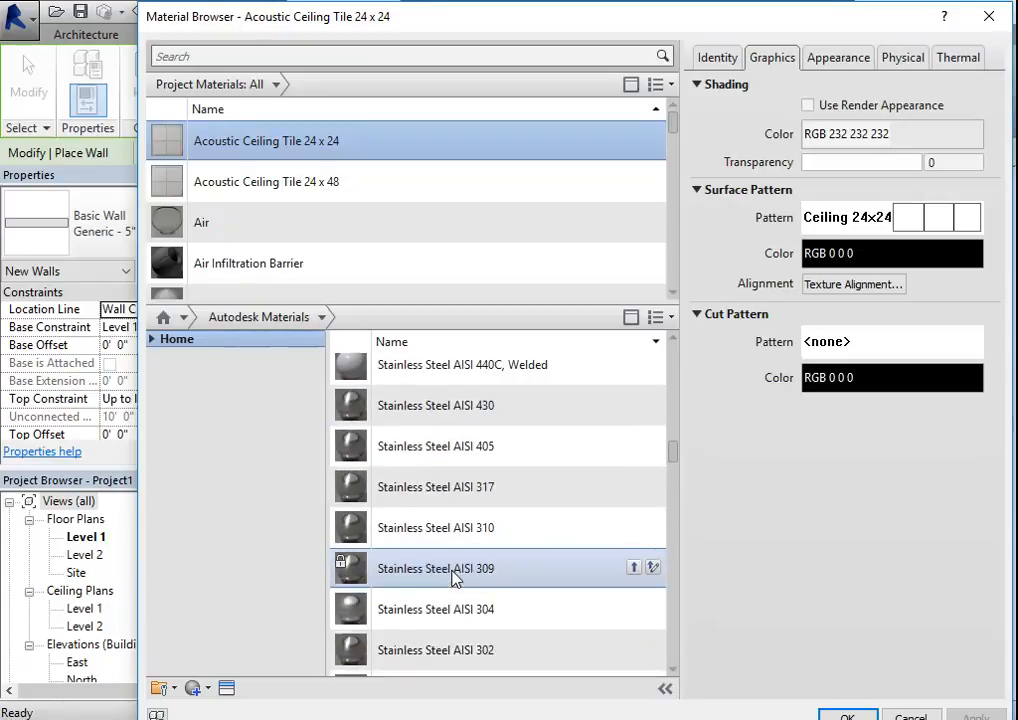
scroll(455, 580, "down", 3)
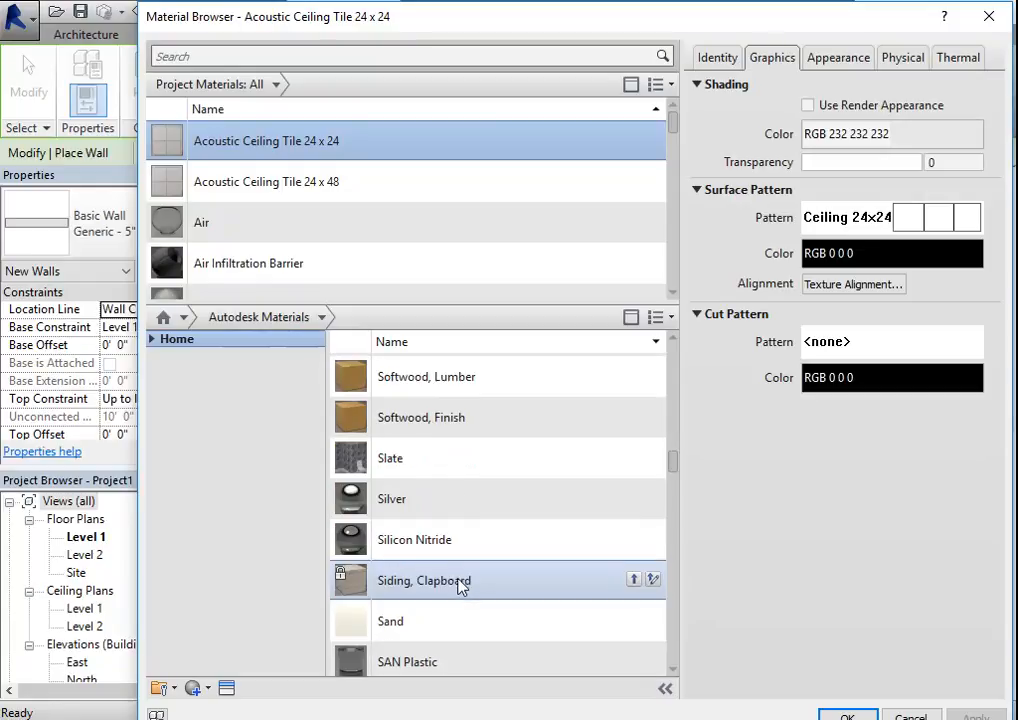
left_click(634, 580)
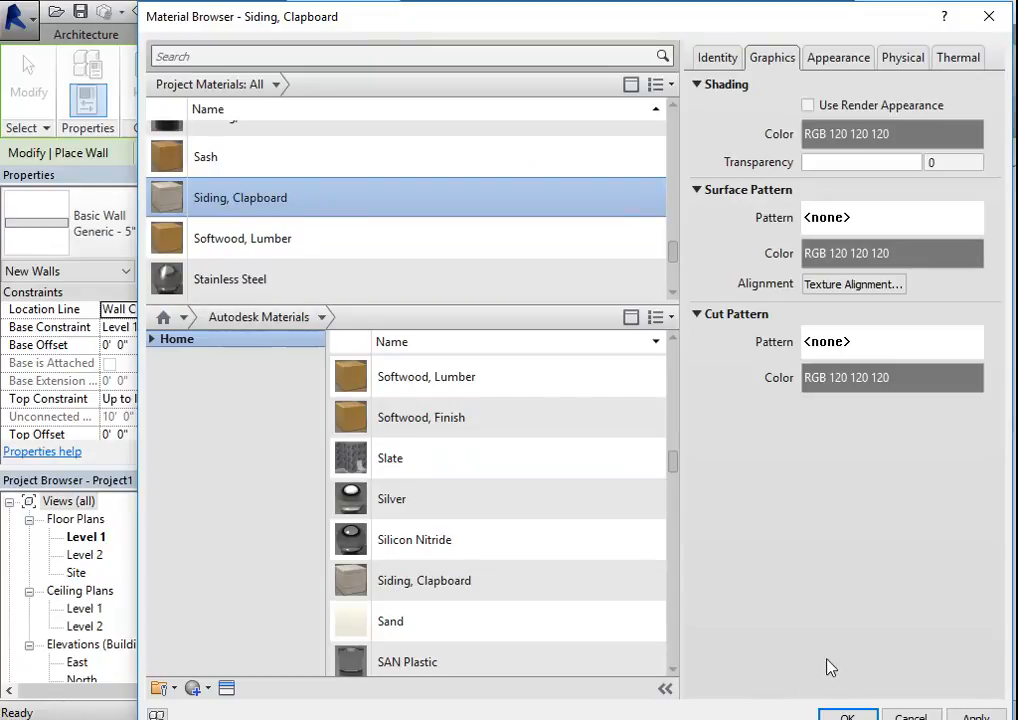
scroll(520, 400, "up", 1)
scroll(223, 180, "up", 1)
scroll(223, 180, "down", 1)
left_click(848, 716)
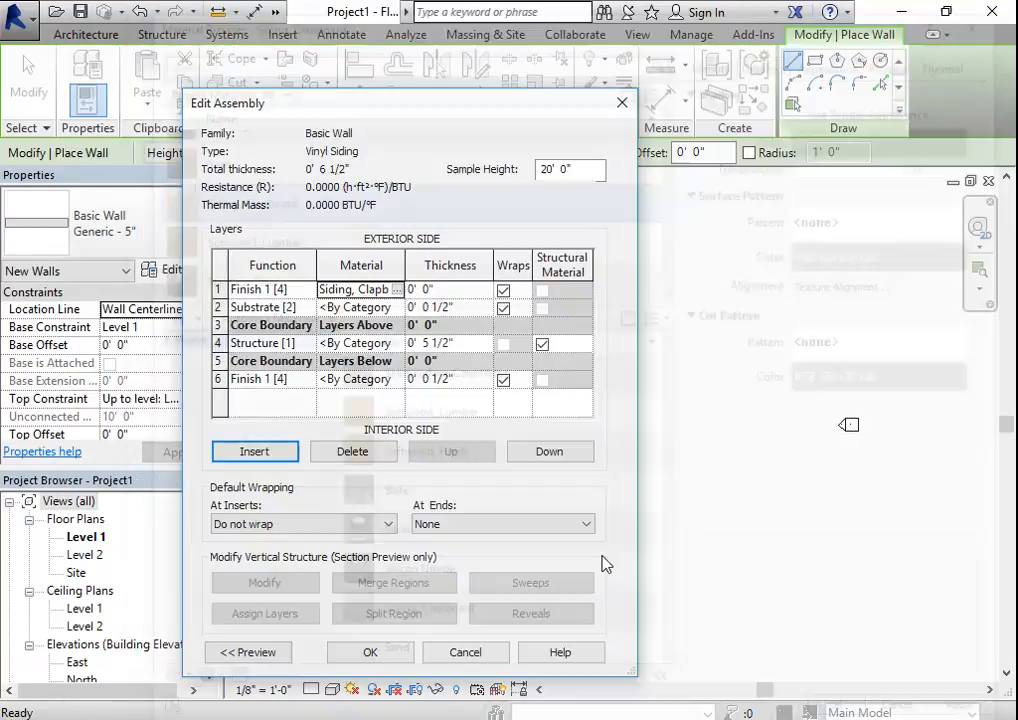
- Set the exterior finish layer's thickness to 3/4" and accept the wall assembly
left_click(431, 289)
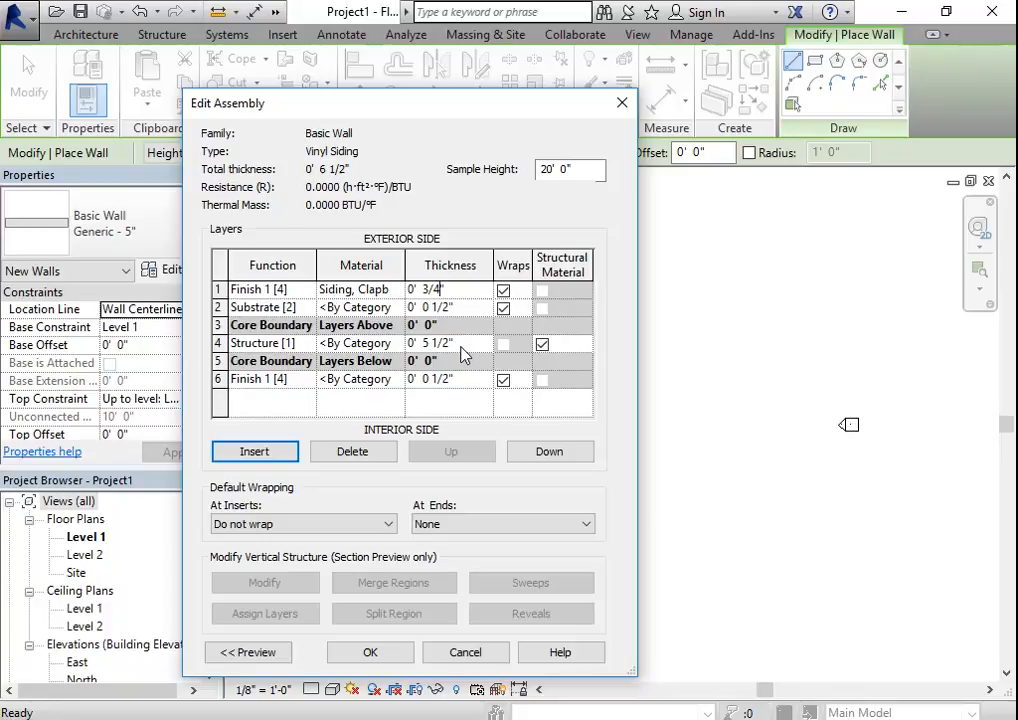
left_click(392, 660)
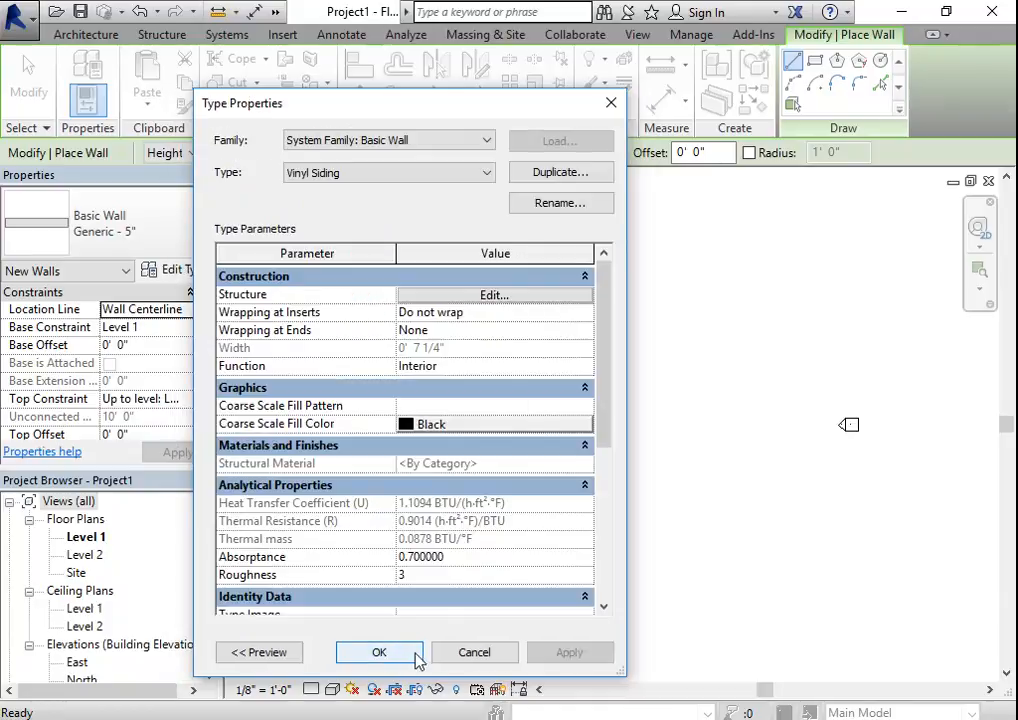
- Accept the Vinyl Siding type properties, restart the architectural Wall command and choose Vinyl Siding as the wall type
left_click(396, 655)
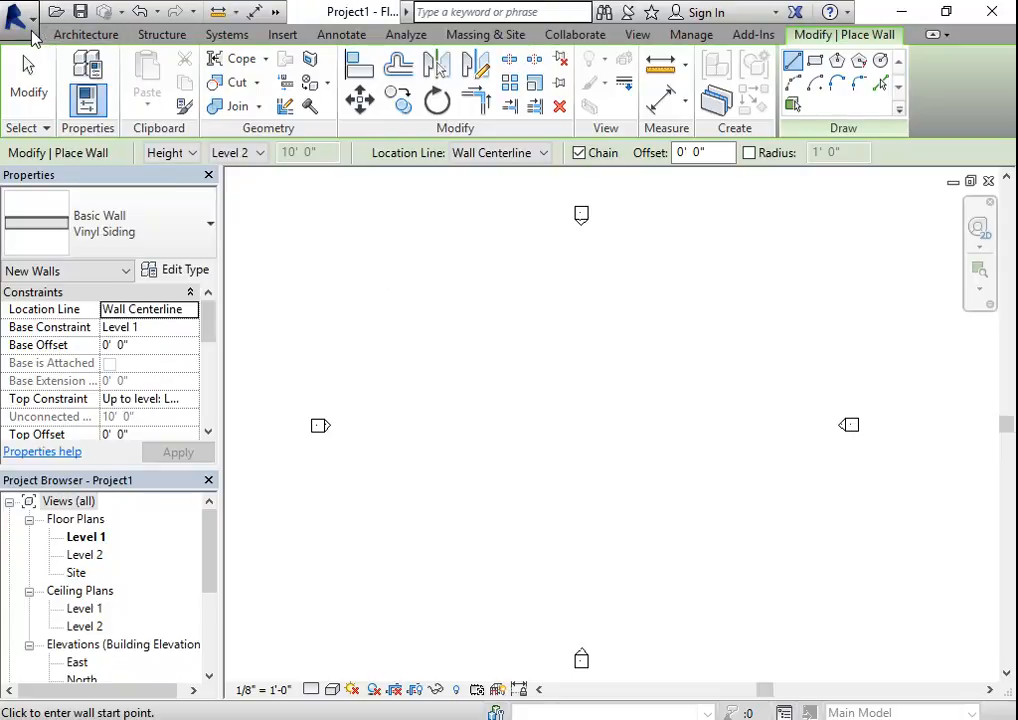
left_click(105, 38)
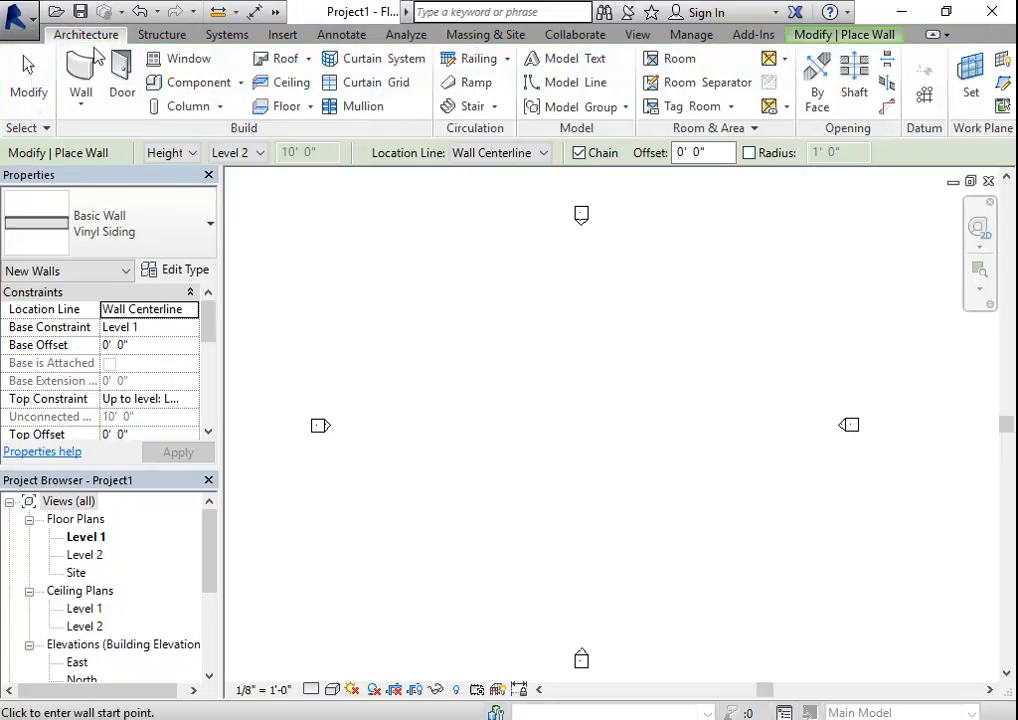
left_click(79, 110)
left_click(80, 140)
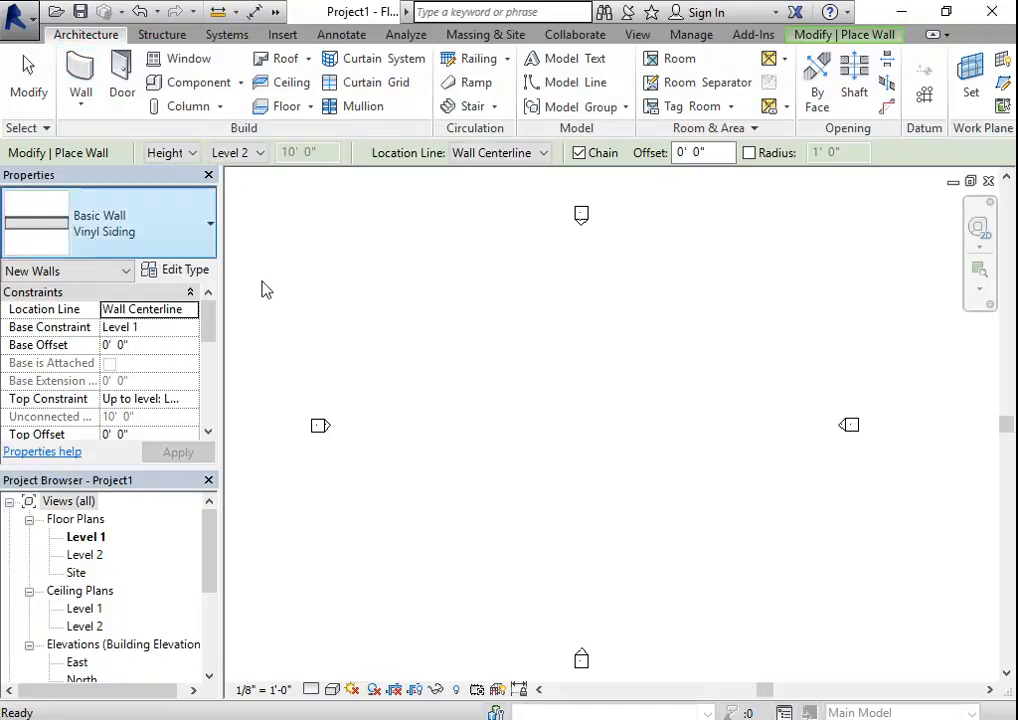
left_click(164, 229)
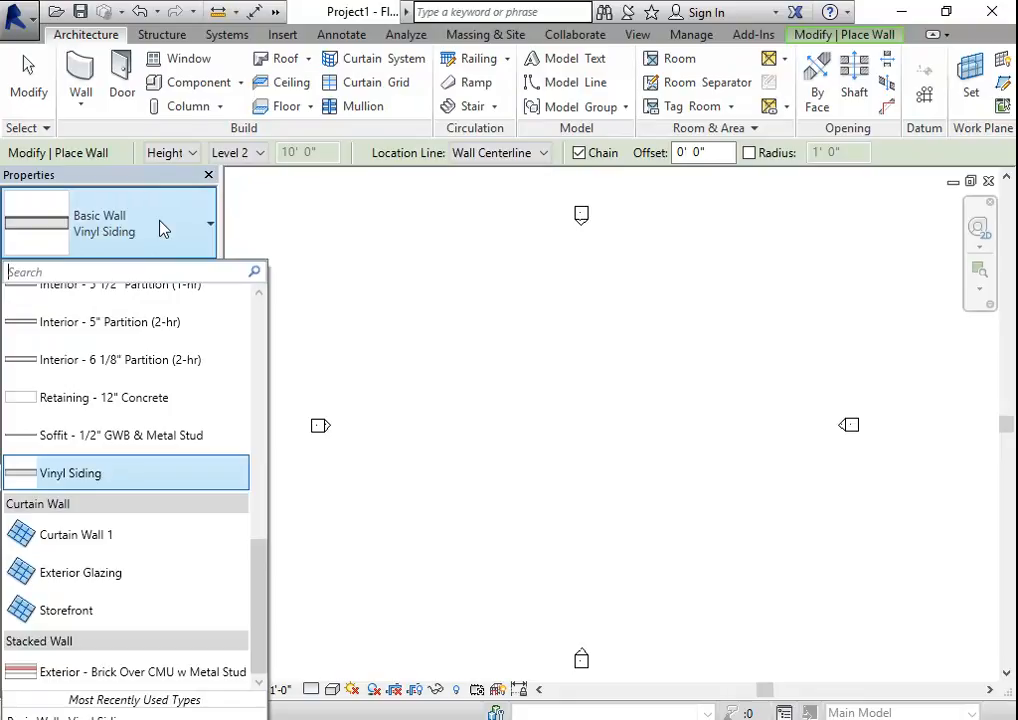
left_click(91, 481)
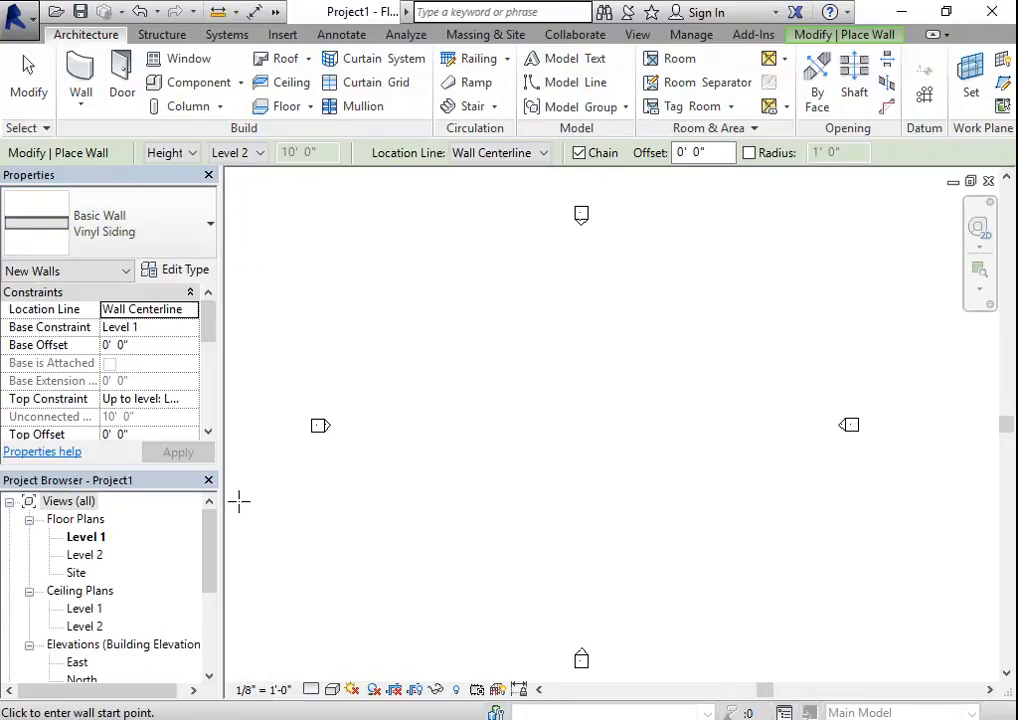
- Duplicate the Vinyl Siding wall type under the name Stone Wall
left_click(188, 274)
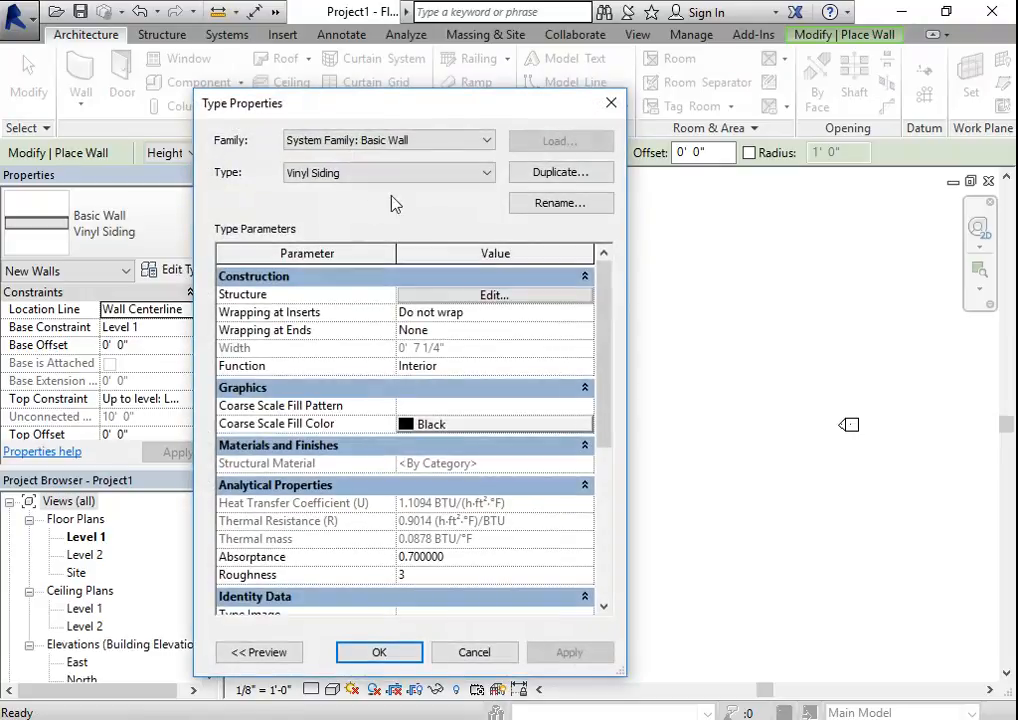
left_click(579, 174)
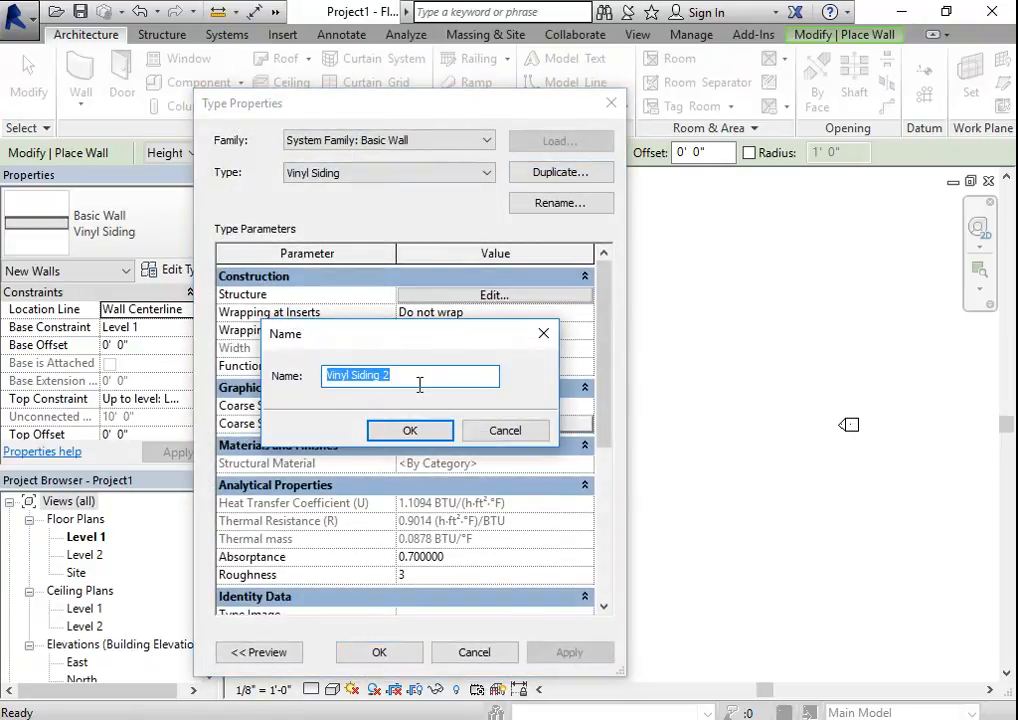
type("Stone Wall")
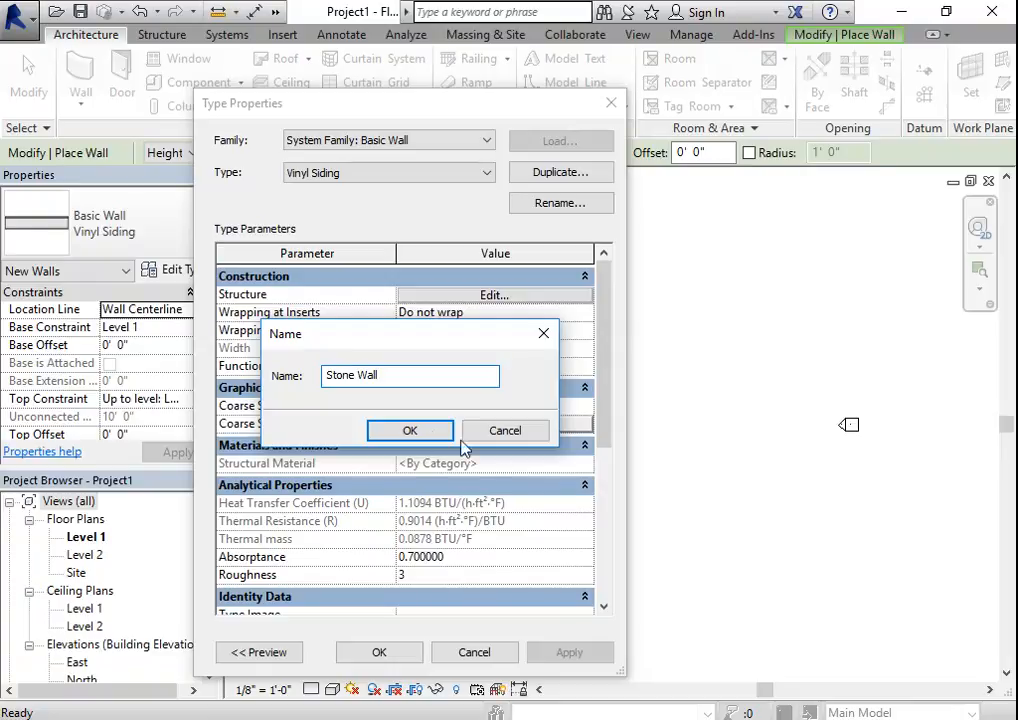
left_click(425, 431)
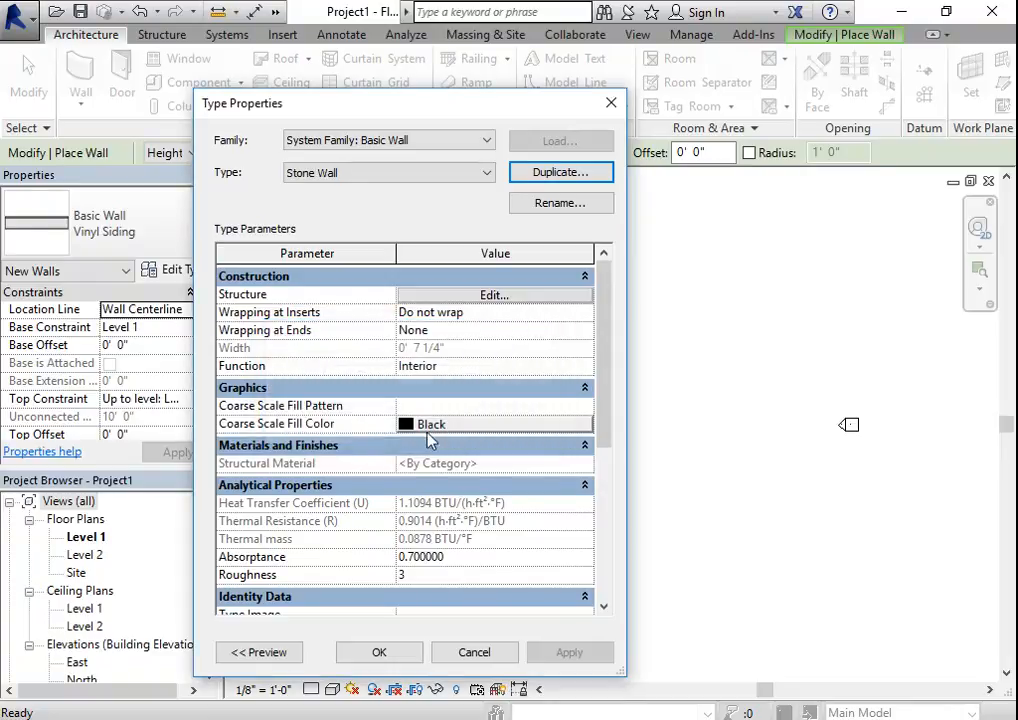
- Open the Stone Wall's structure for editing and set the exterior Finish 1 layer's thickness to 2"
left_click(494, 295)
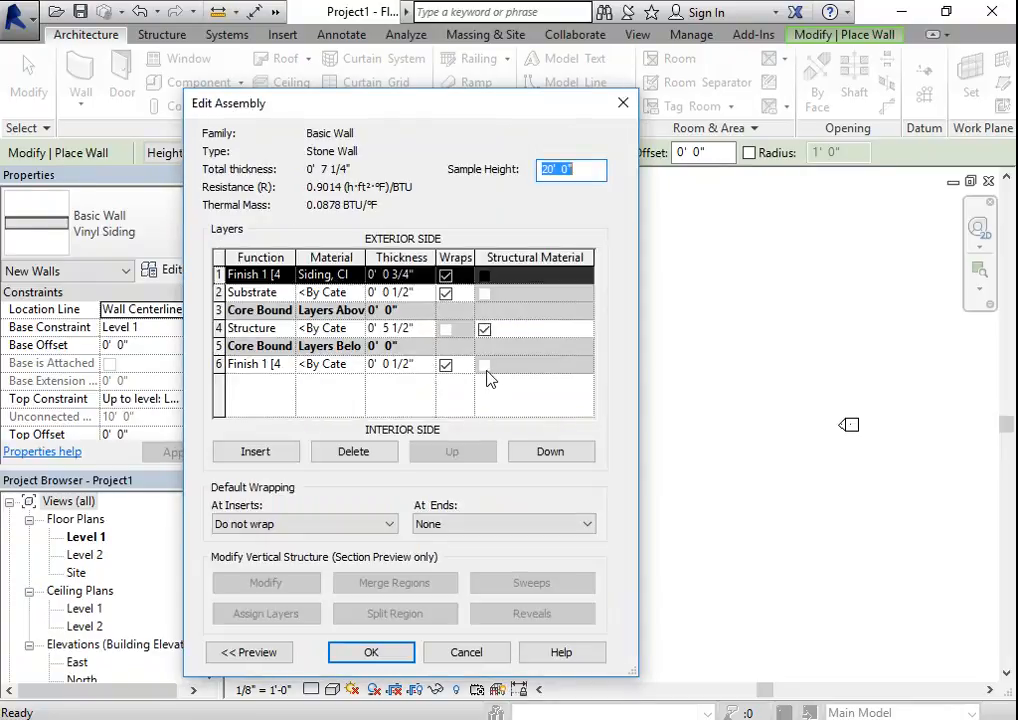
left_click(406, 277)
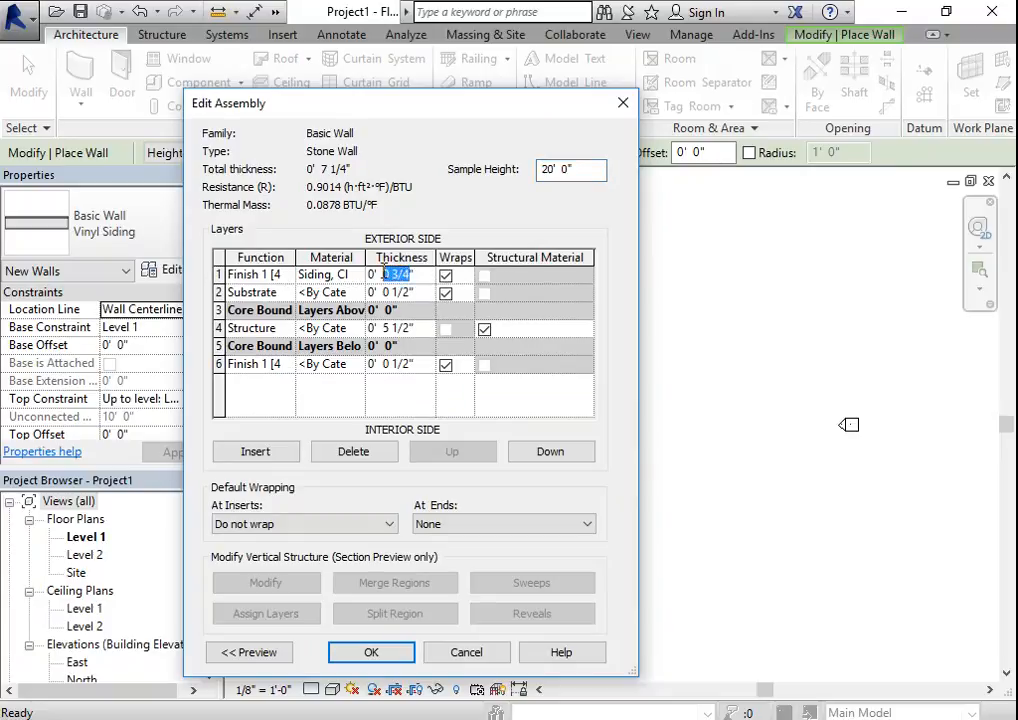
type("2")
- Open the exterior finish layer's material selection and add Stone from the Autodesk Materials library to the project materials
left_click(328, 276)
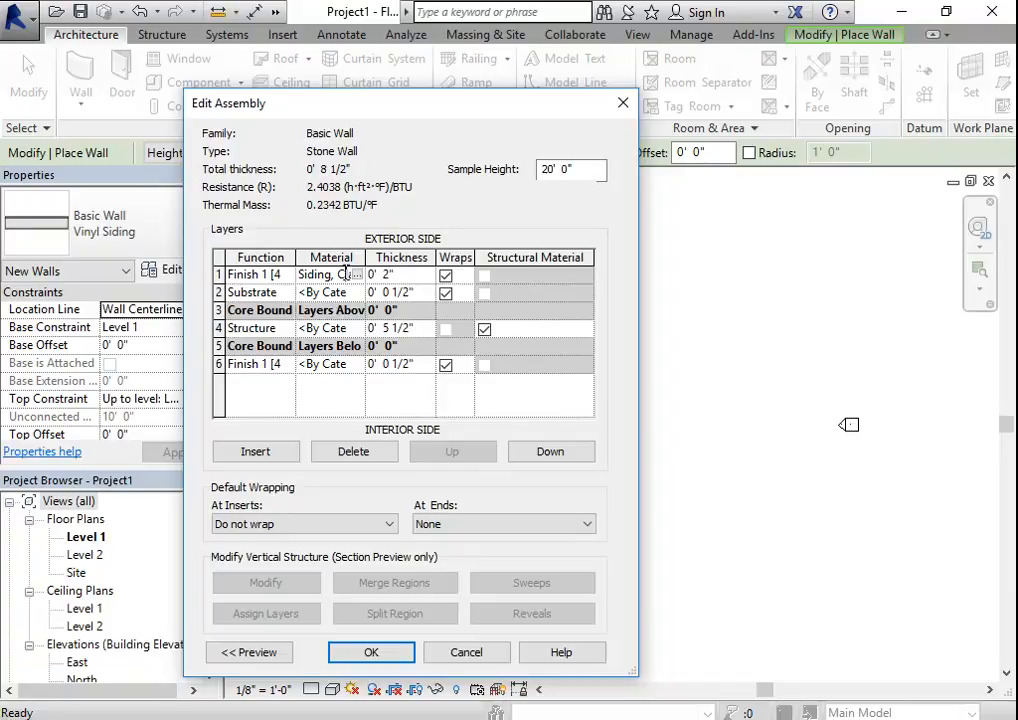
left_click(356, 274)
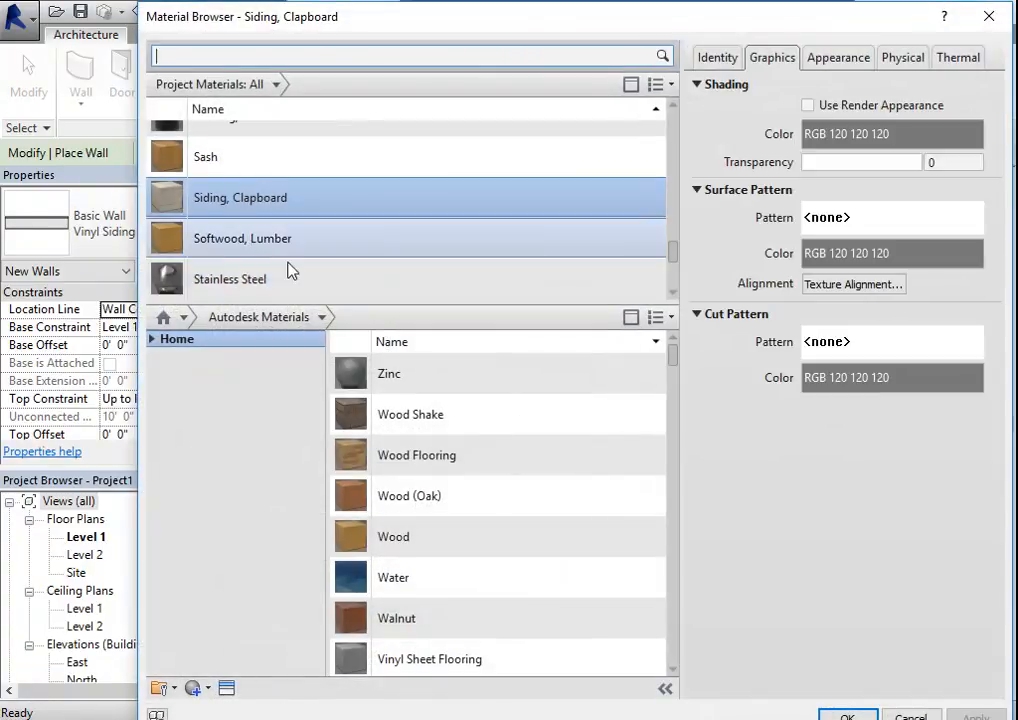
scroll(283, 270, "down", 3)
scroll(290, 260, "up", 3)
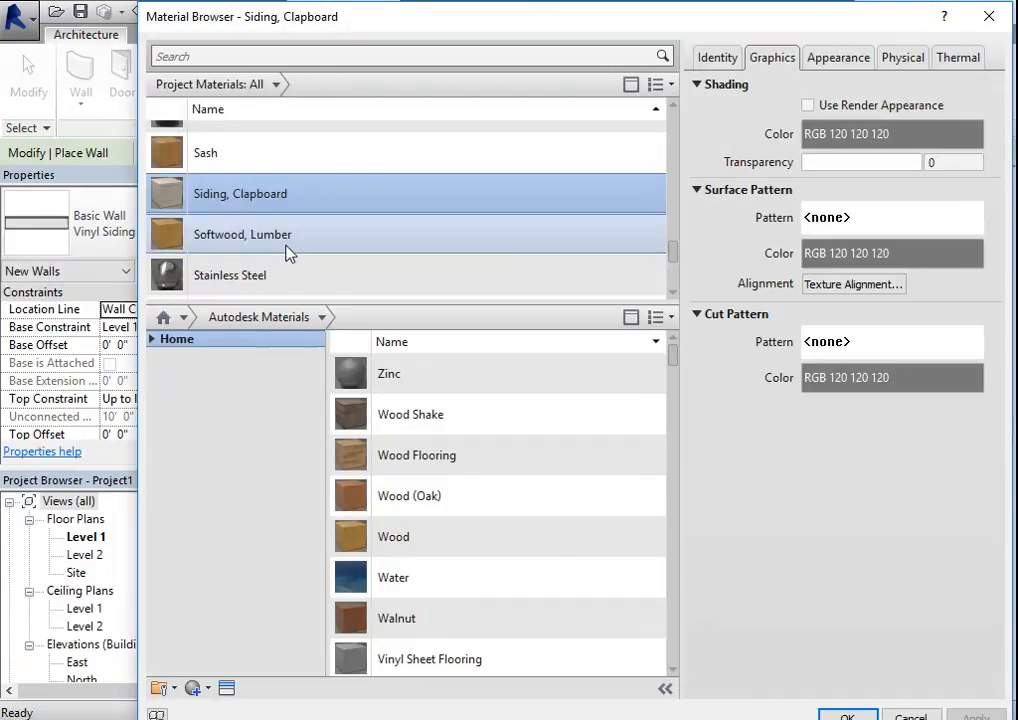
scroll(225, 200, "up", 1)
scroll(273, 277, "down", 1)
scroll(277, 268, "down", 2)
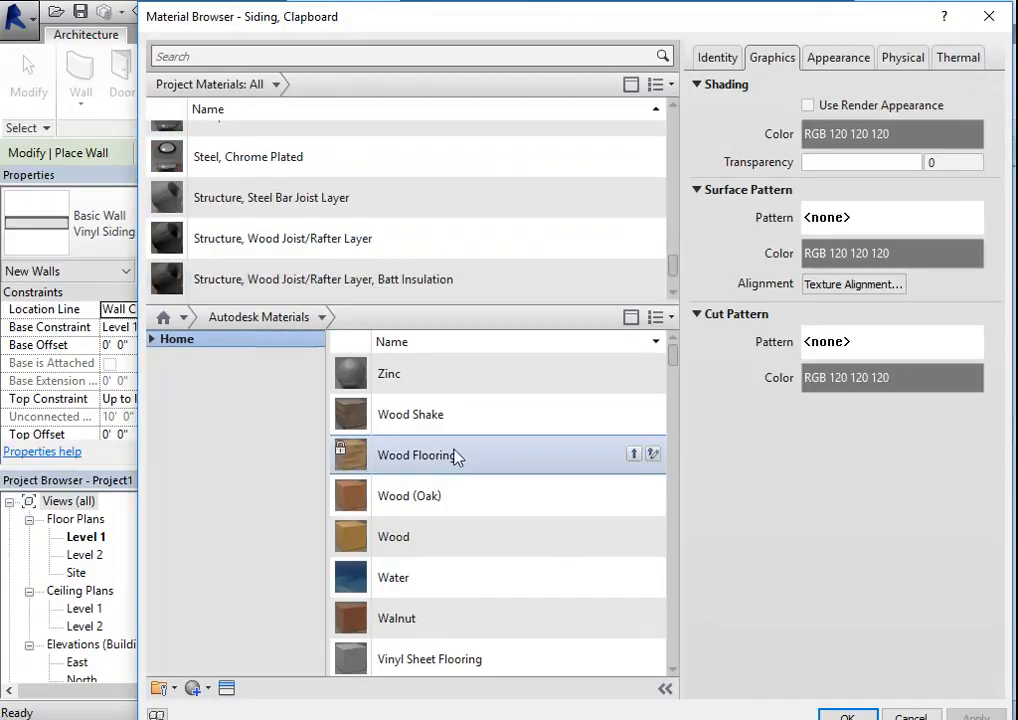
scroll(438, 420, "down", 2)
scroll(452, 530, "down", 2)
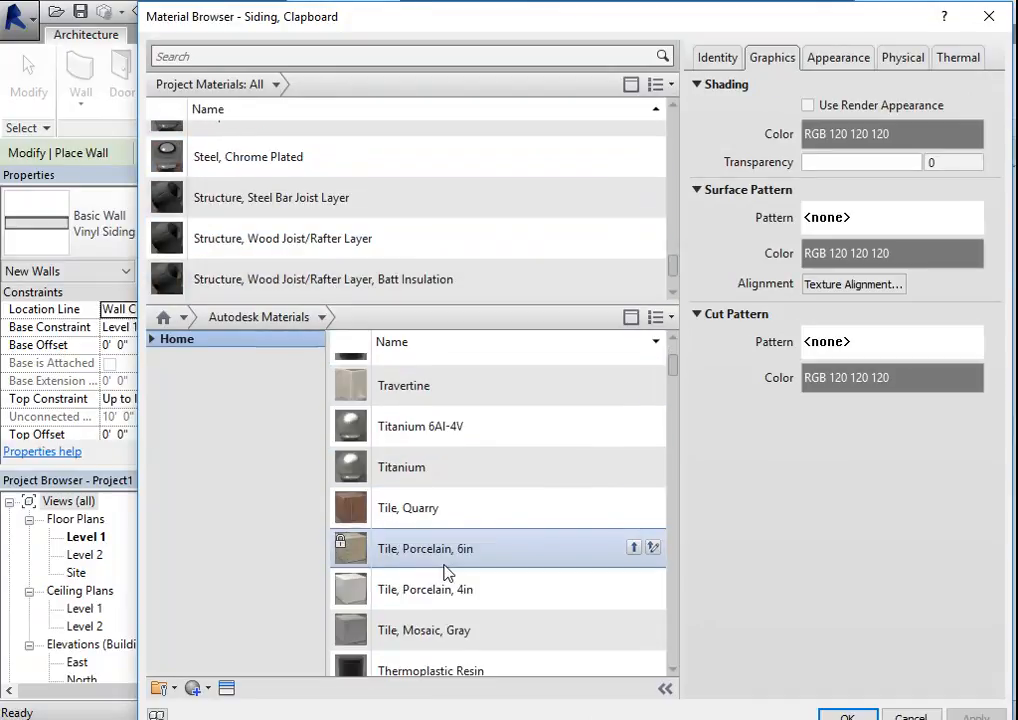
scroll(445, 575, "down", 10)
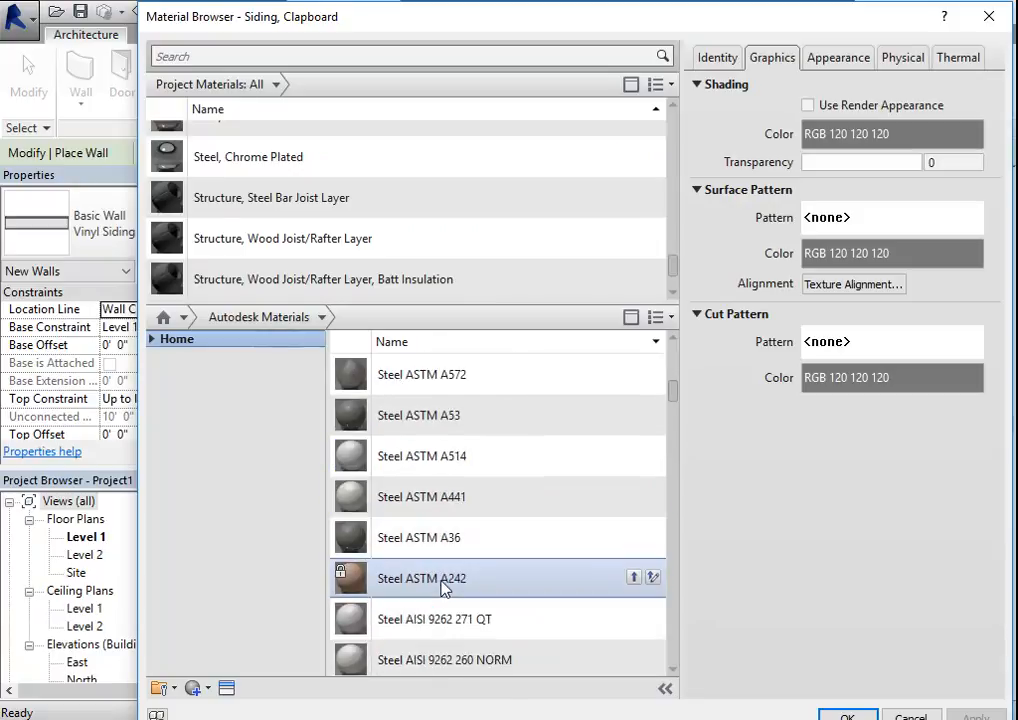
scroll(445, 580, "up", 5)
scroll(400, 373, "up", 1)
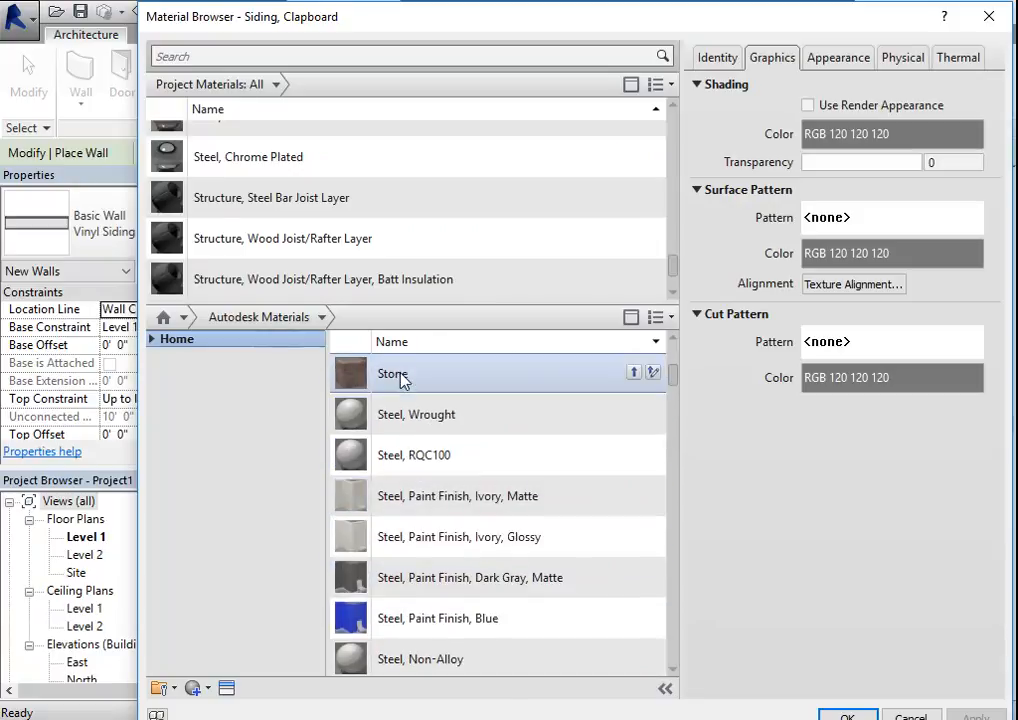
left_click(400, 373)
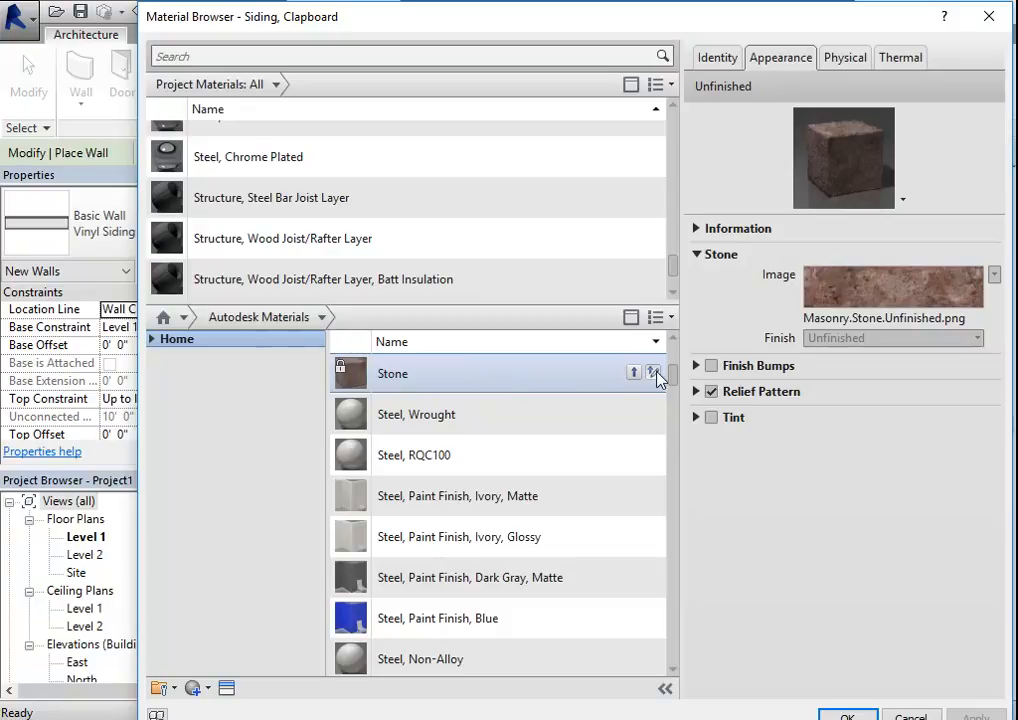
left_click(633, 373)
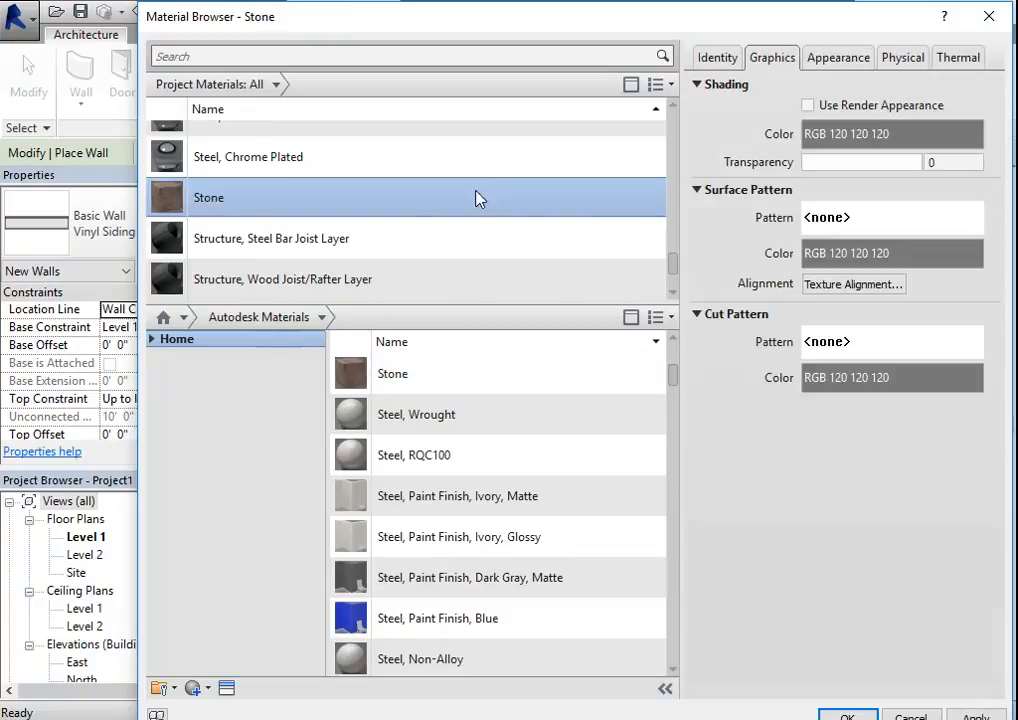
- Widen the material properties area and enable Use Render Appearance for the Stone material's shading
left_click_drag(679, 149, 432, 165)
scroll(318, 182, "up", 1)
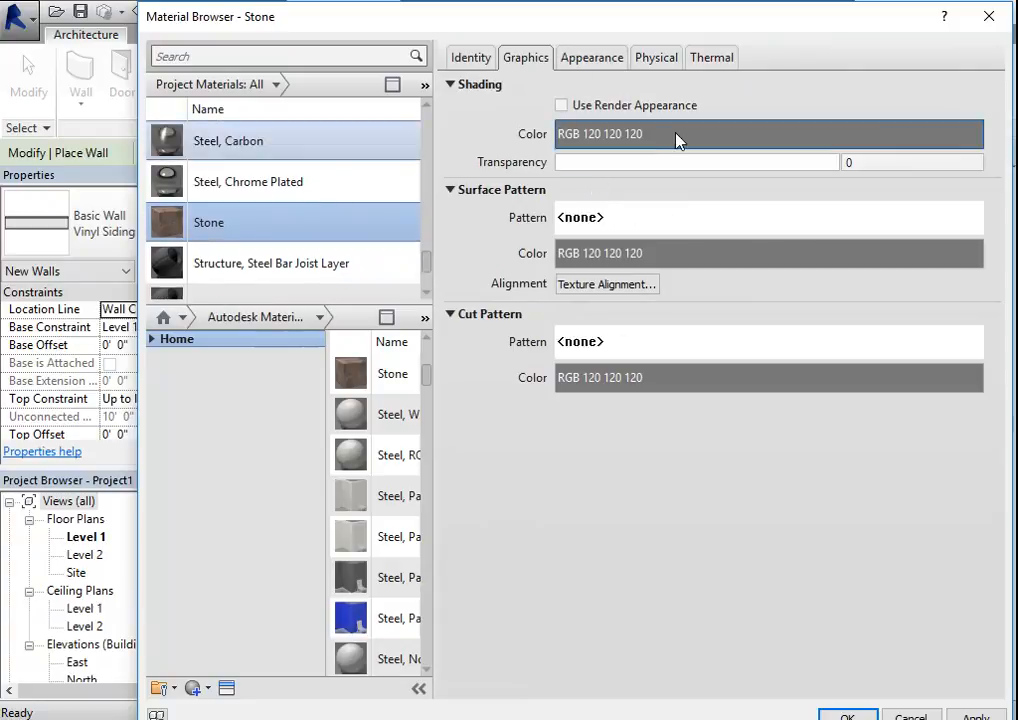
left_click(562, 106)
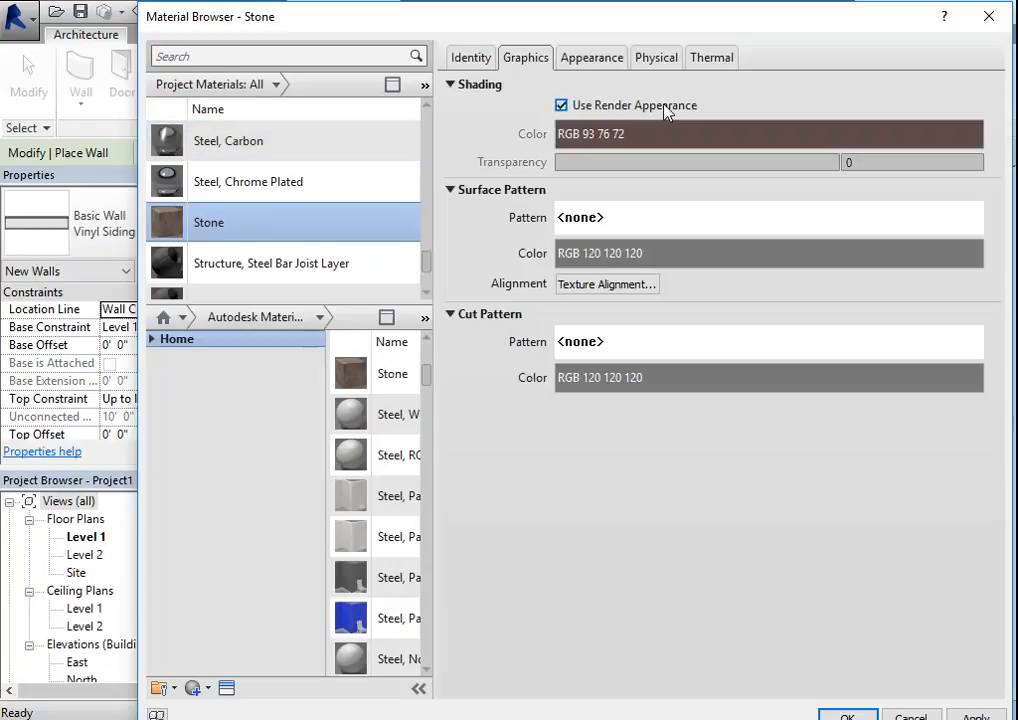
- Replace the Stone material's appearance image with Masonry.Stone.Ashlar.Random.Broken Coursed.jpg from the Mats folder, browsing the files as thumbnails
left_click(596, 60)
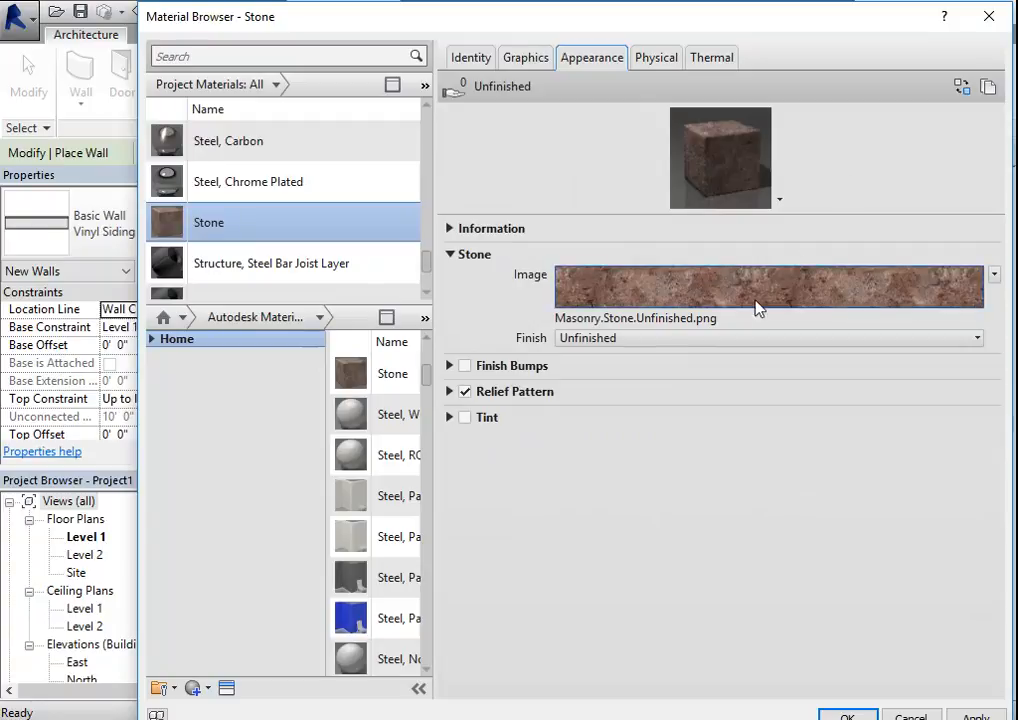
left_click(650, 320)
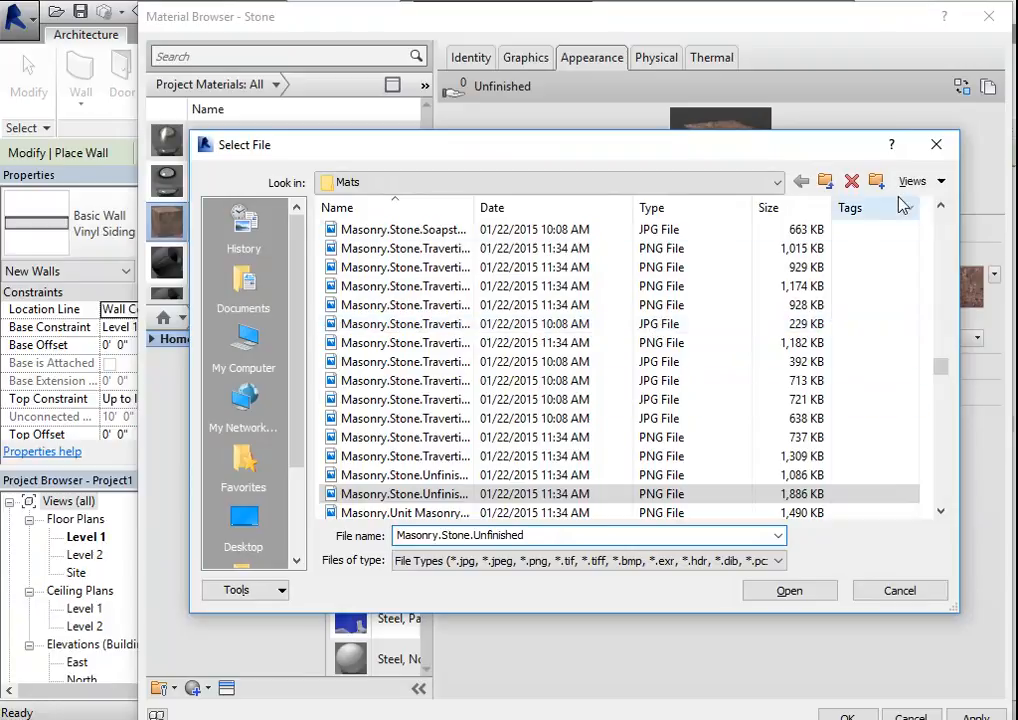
left_click(943, 184)
left_click(931, 250)
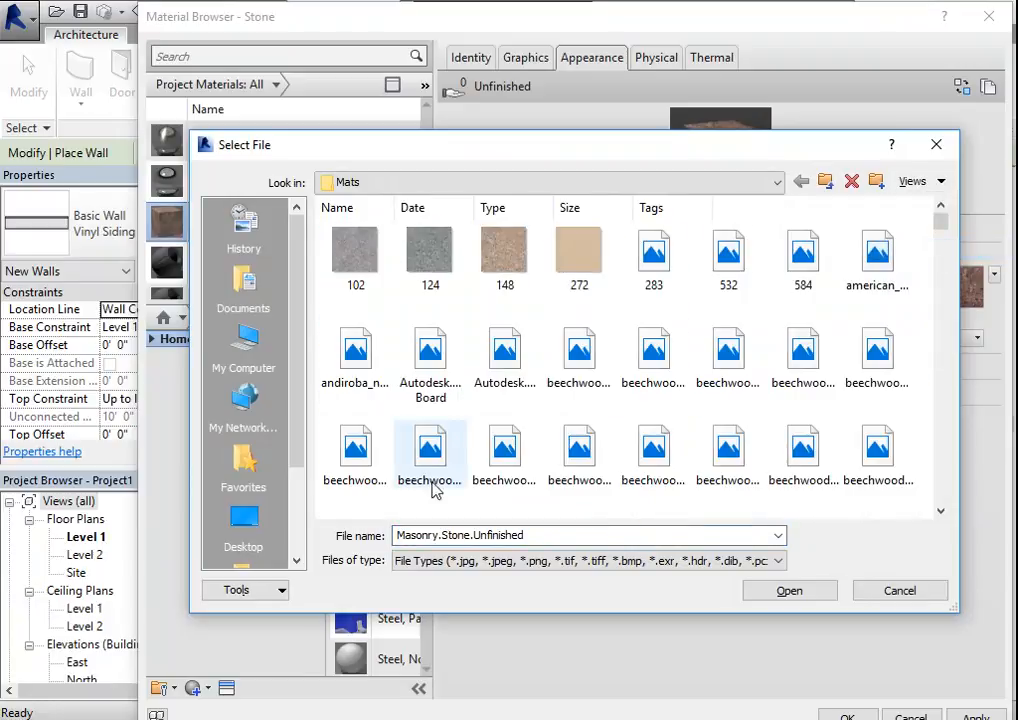
scroll(529, 450, "down", 5)
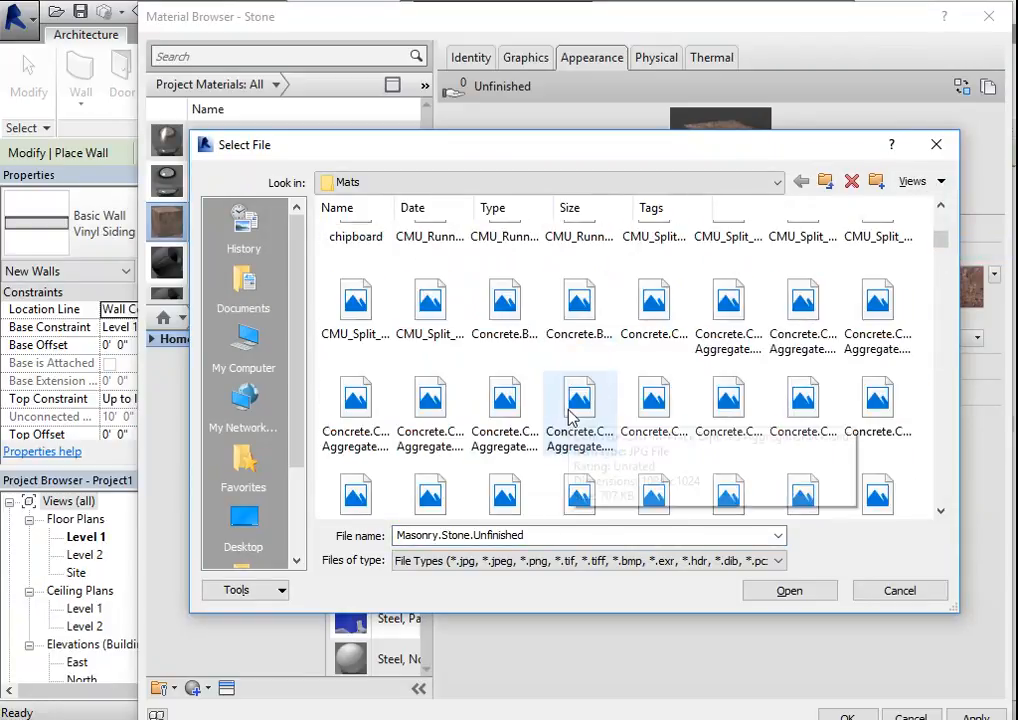
scroll(629, 396, "down", 10)
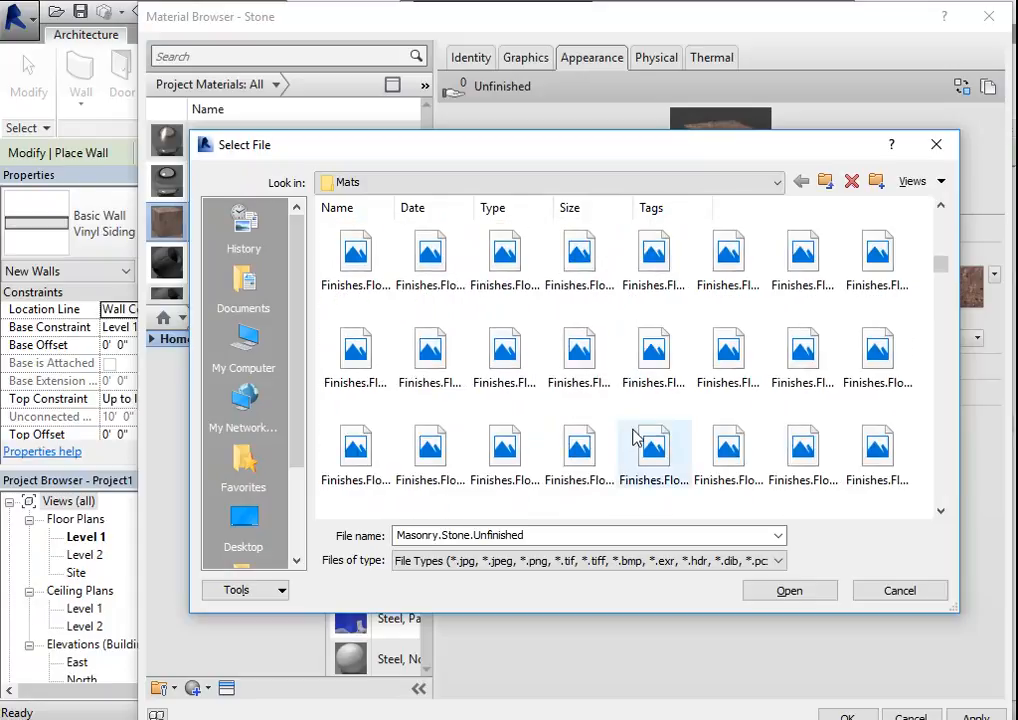
scroll(638, 438, "down", 3)
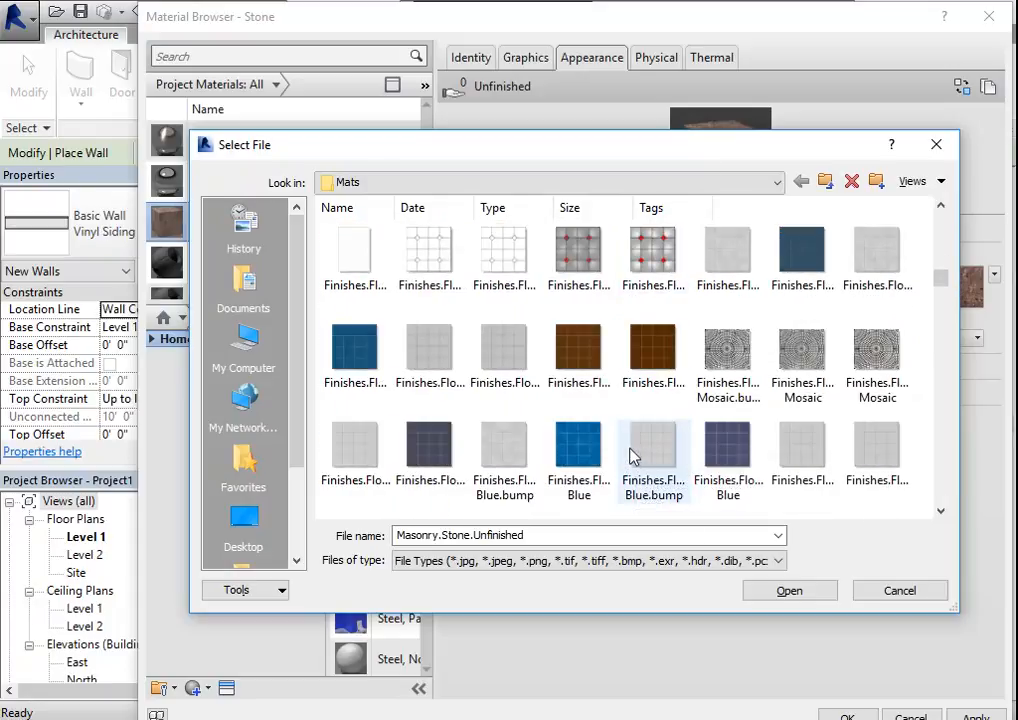
scroll(651, 458, "down", 10)
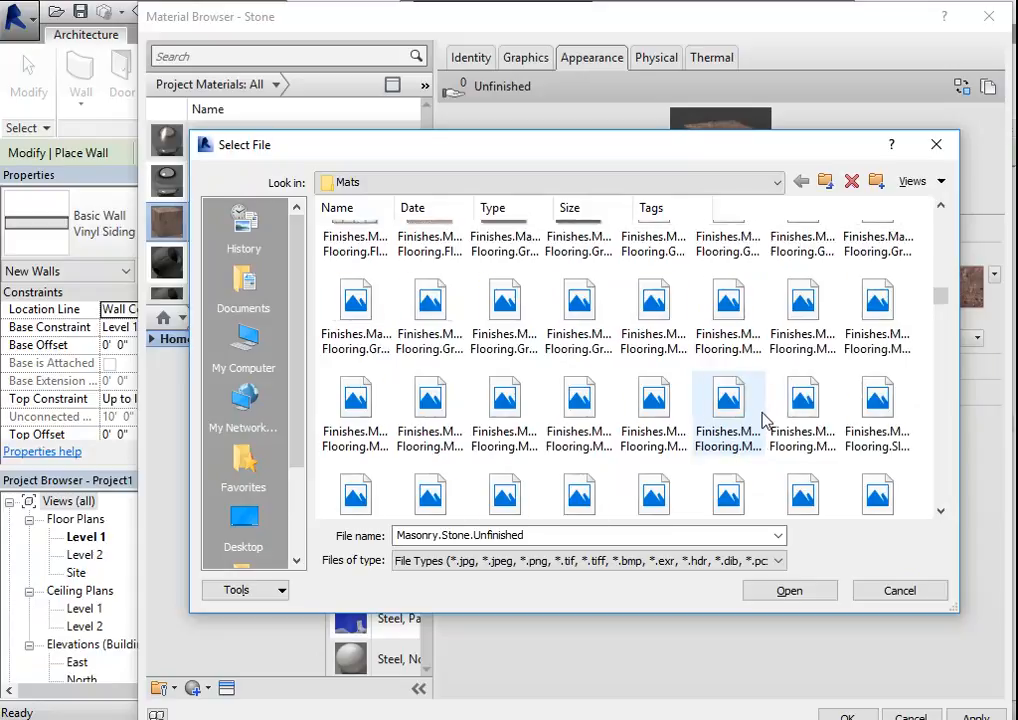
scroll(770, 430, "down", 3)
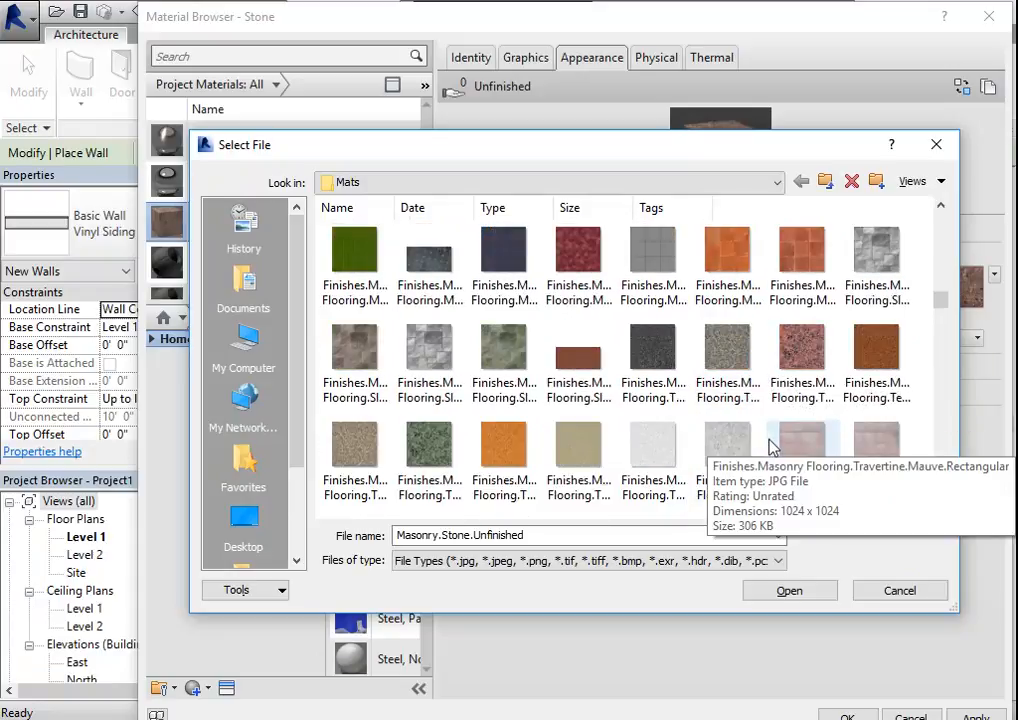
scroll(770, 447, "down", 6)
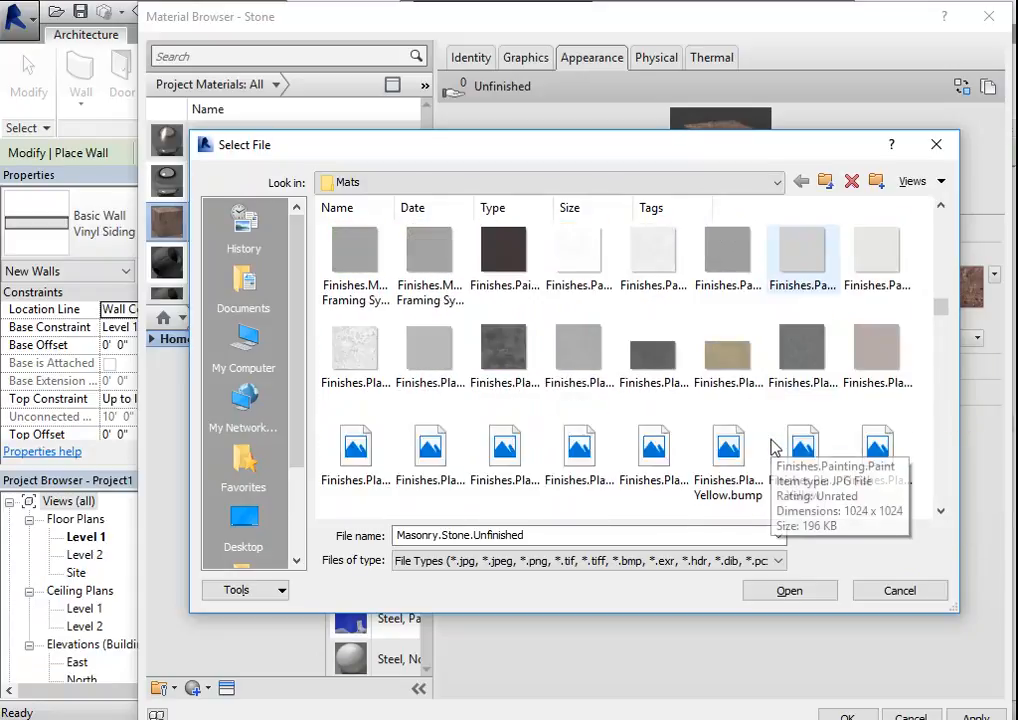
scroll(775, 446, "down", 8)
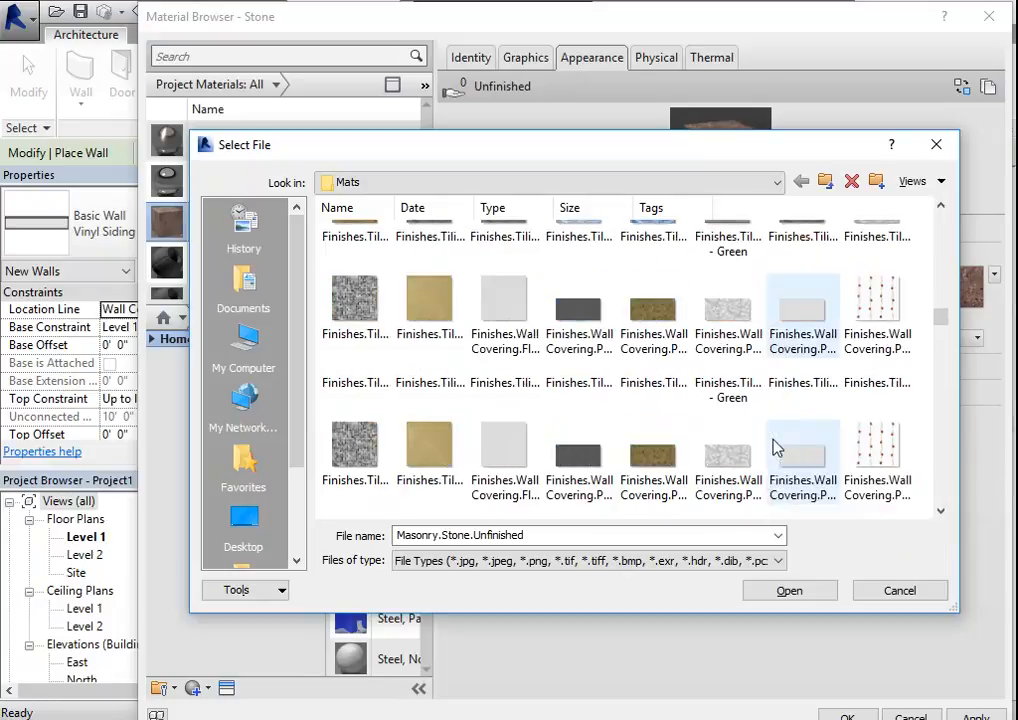
scroll(775, 447, "down", 10)
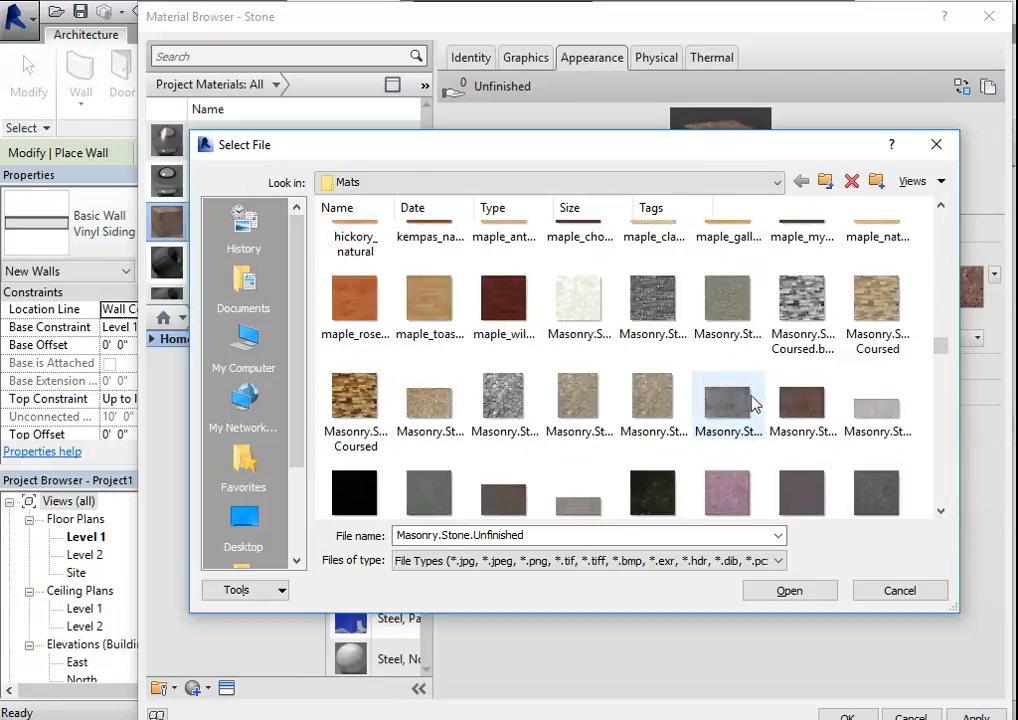
left_click(878, 303)
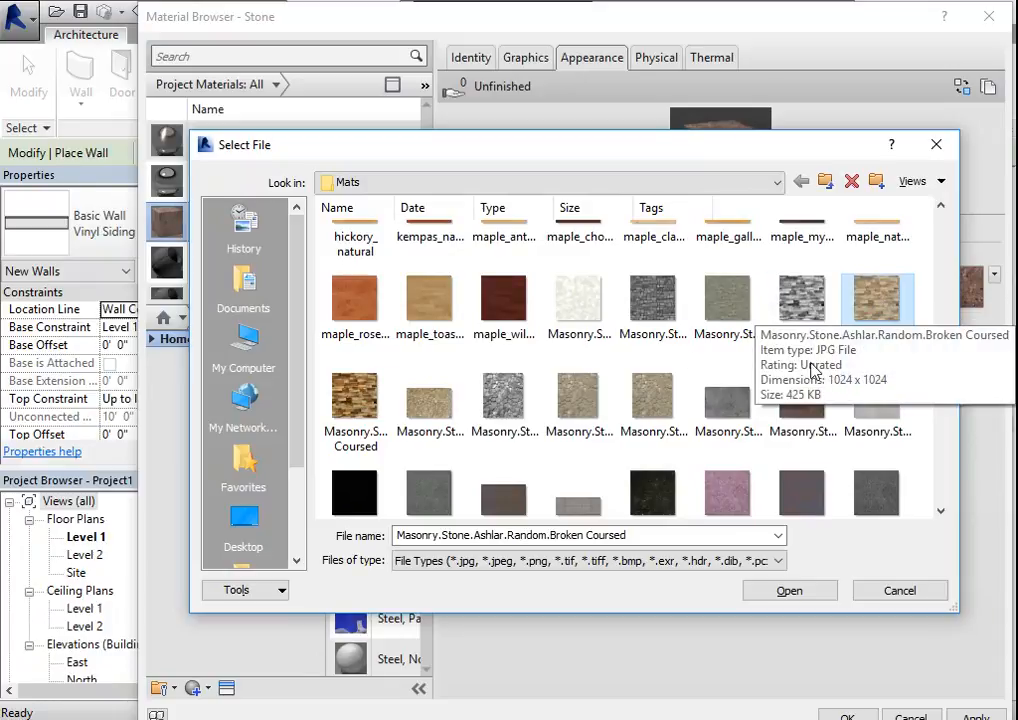
left_click(789, 591)
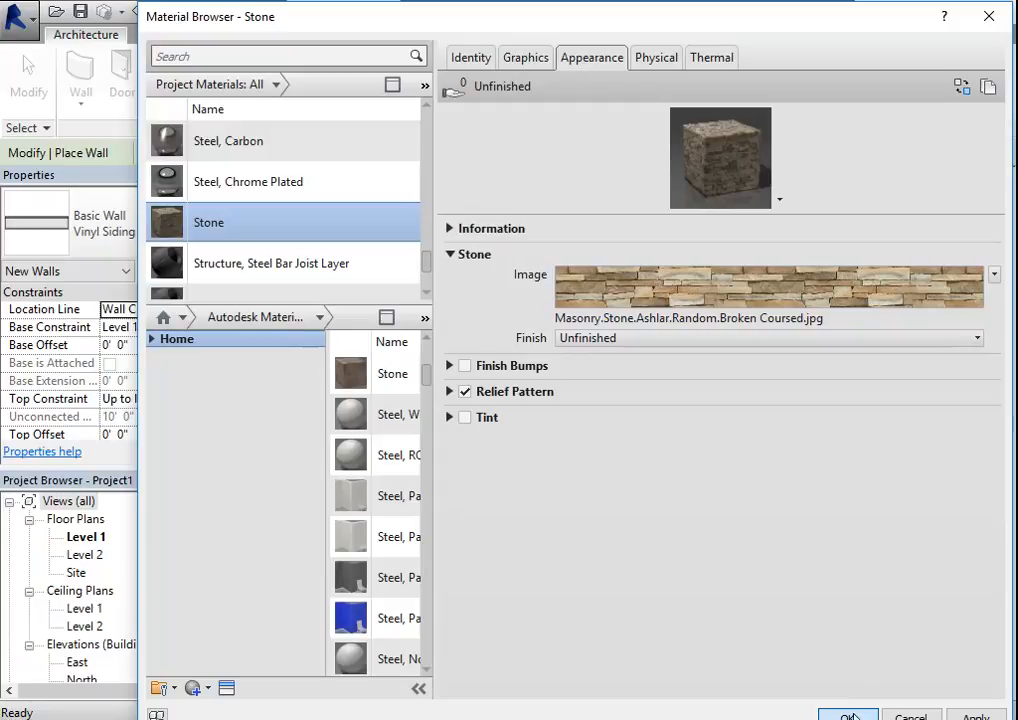
- Accept the Stone material, the Stone Wall's layer assembly and its type properties
left_click(849, 716)
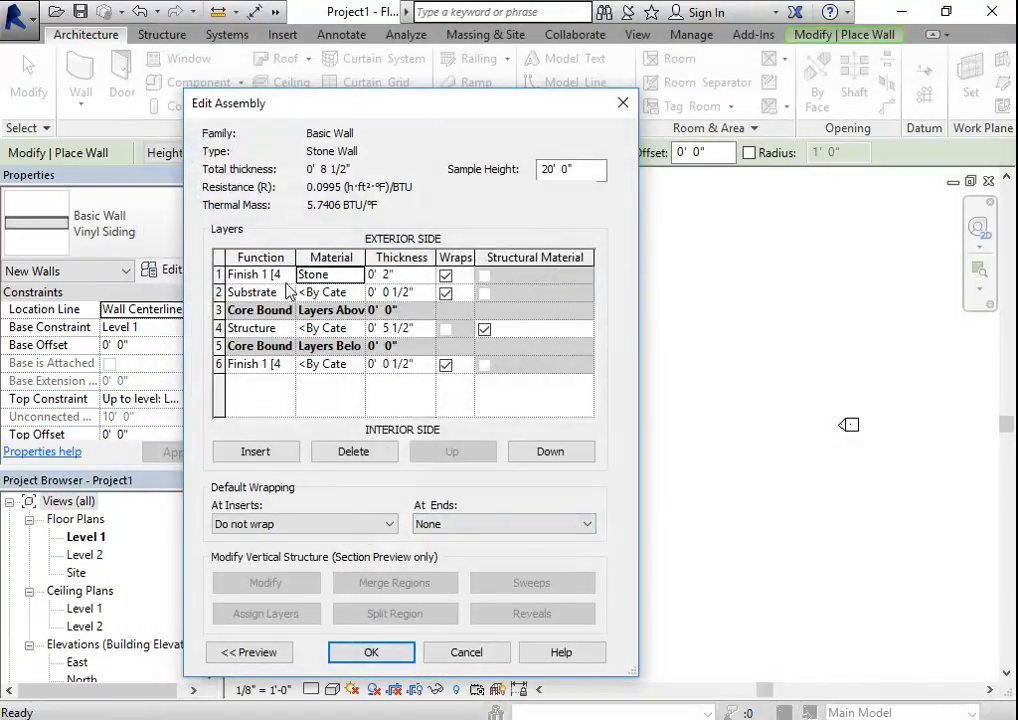
left_click(372, 656)
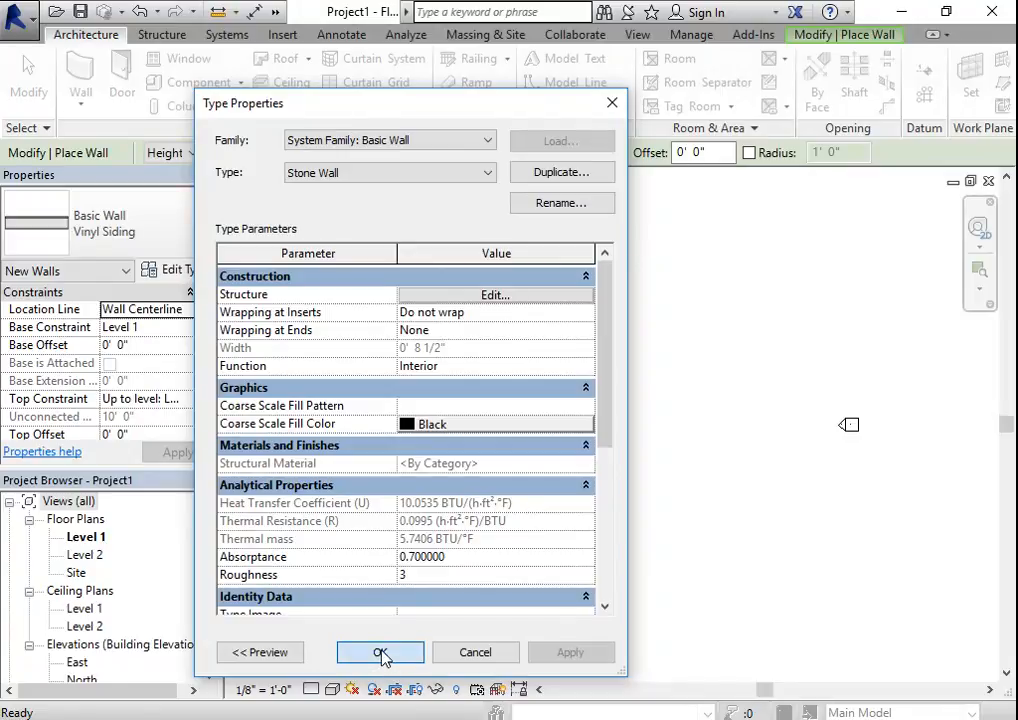
left_click(381, 654)
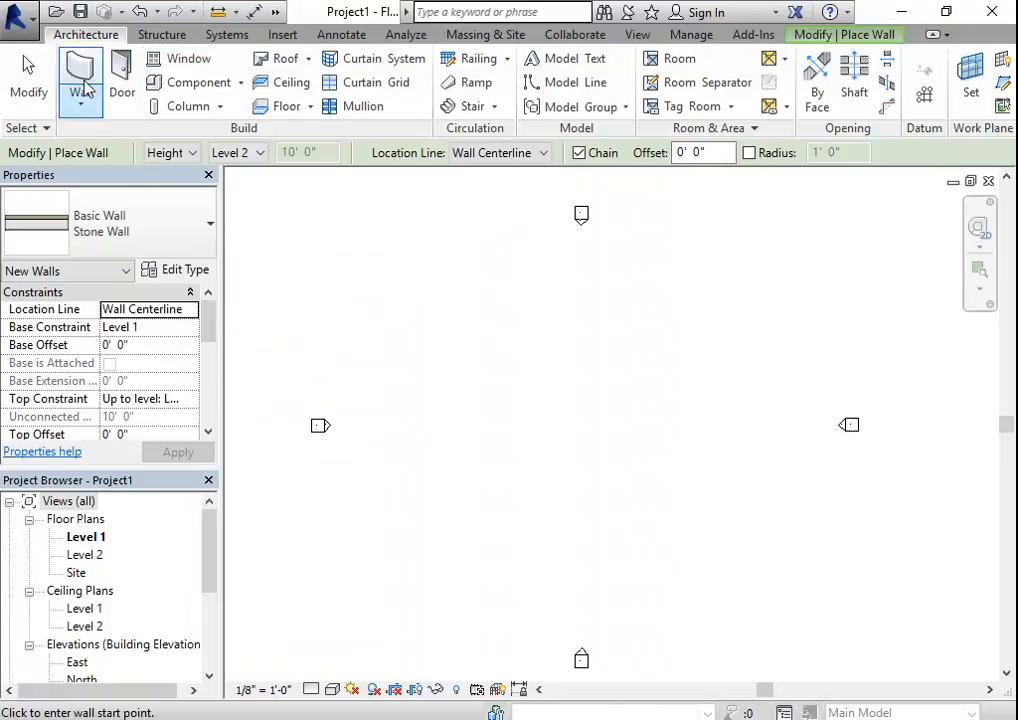
- Draw a horizontal Stone Wall about 25' long in the upper right part of the Level 1 plan
left_click(682, 332)
scroll(595, 336, "up", 3)
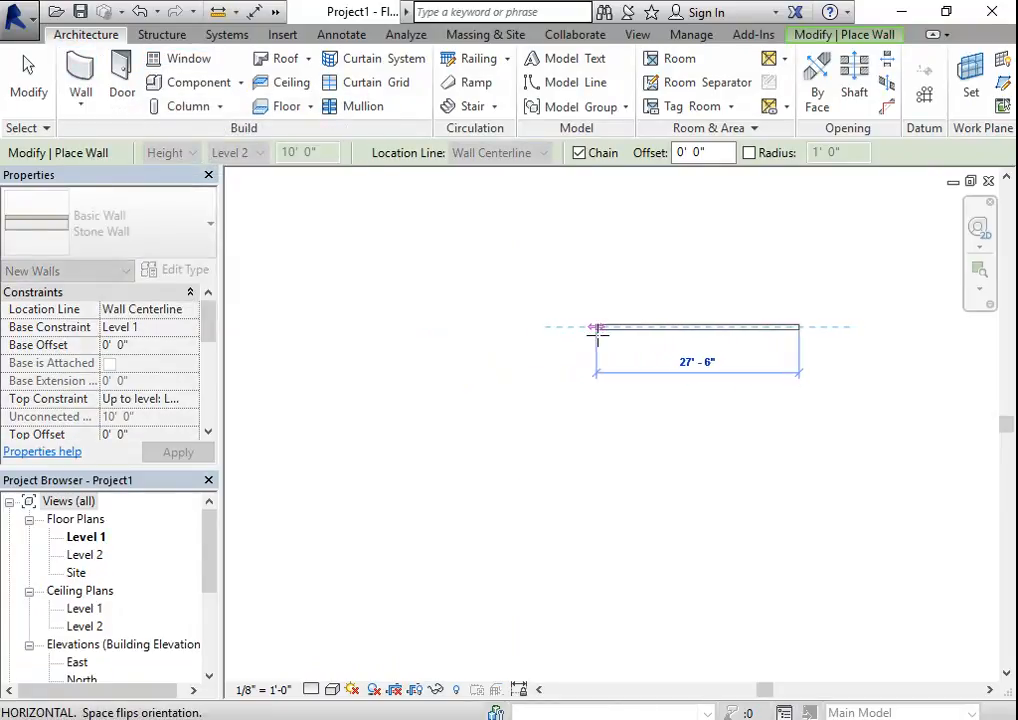
left_click(614, 330)
key("Escape")
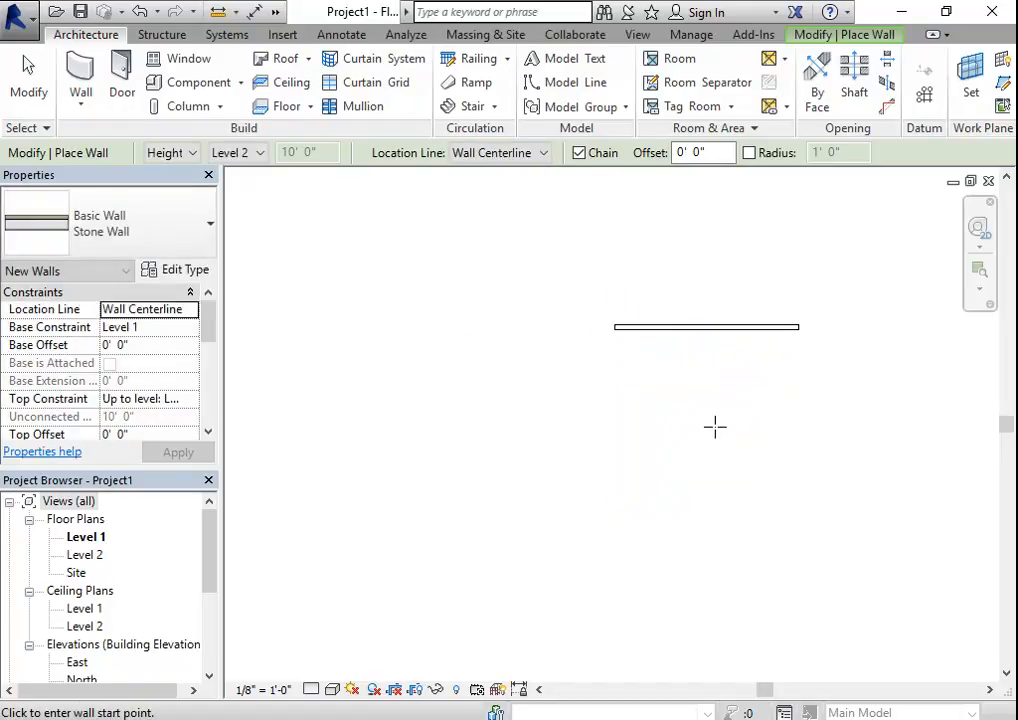
- Set the Level 1 plan to the Realistic visual style, Fine detail level and a scale of 1/4" = 1'-0"
left_click(332, 689)
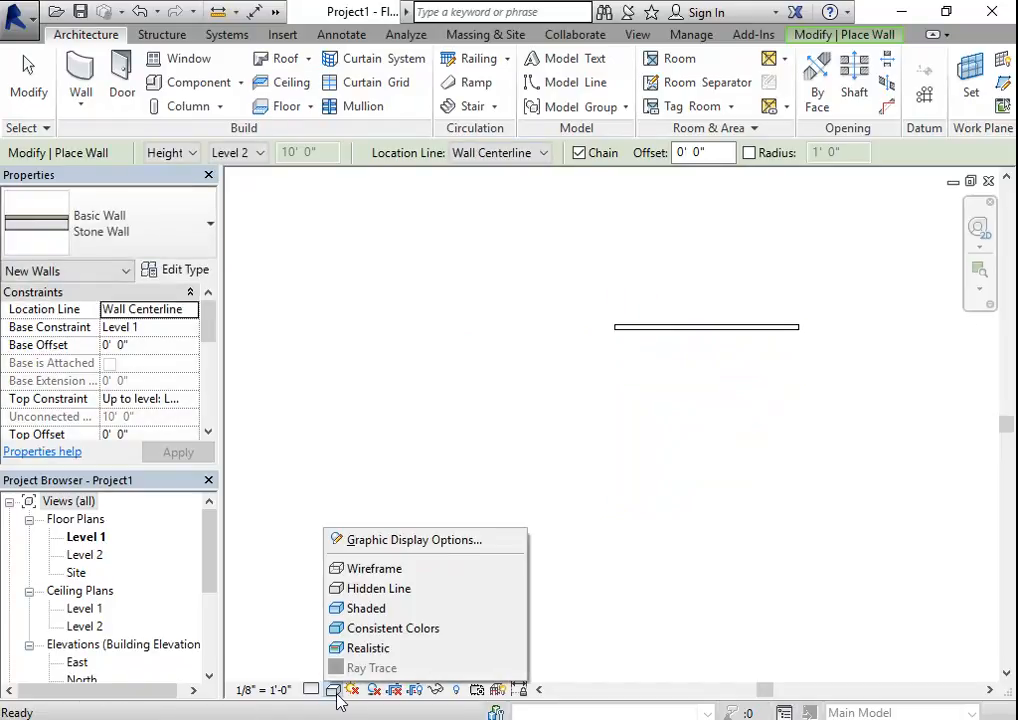
left_click(355, 650)
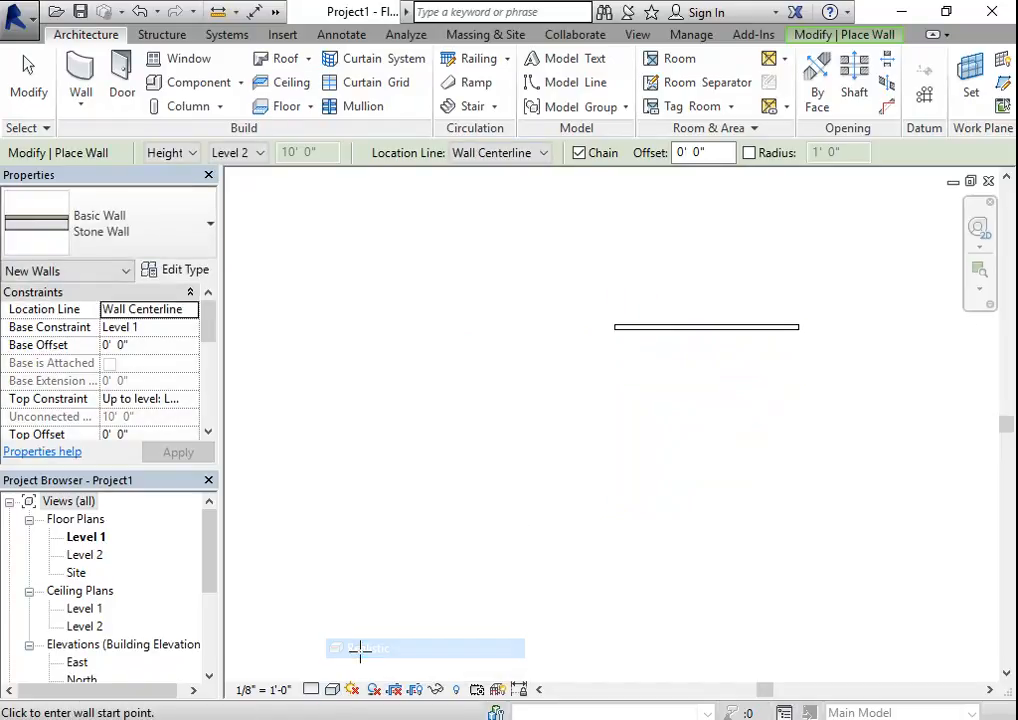
left_click(316, 689)
left_click(330, 666)
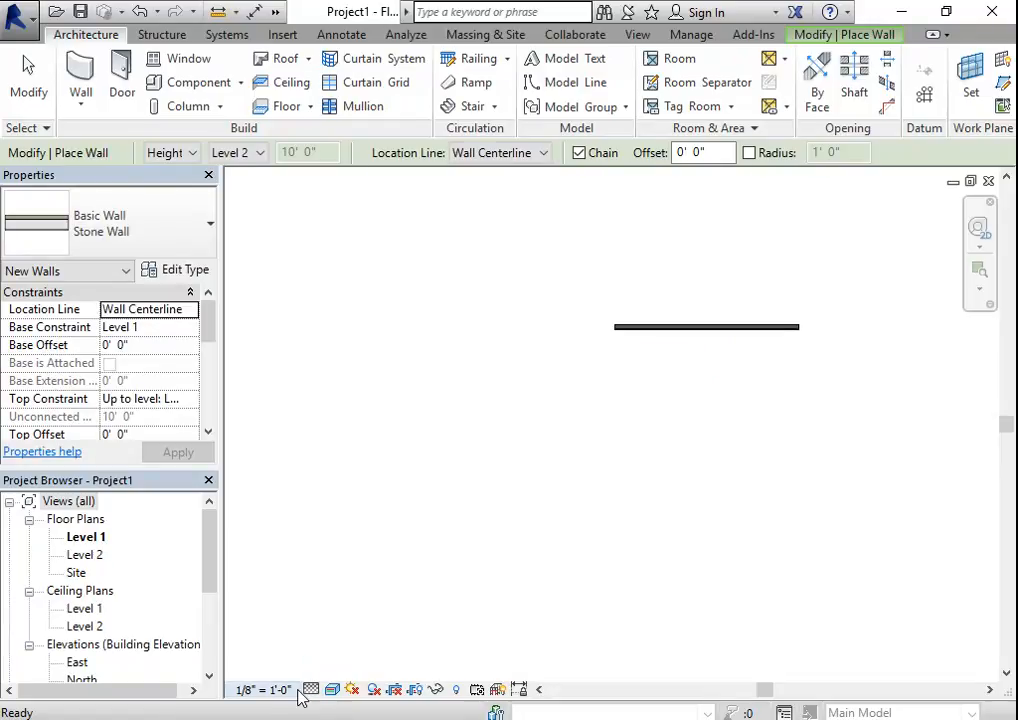
left_click(263, 689)
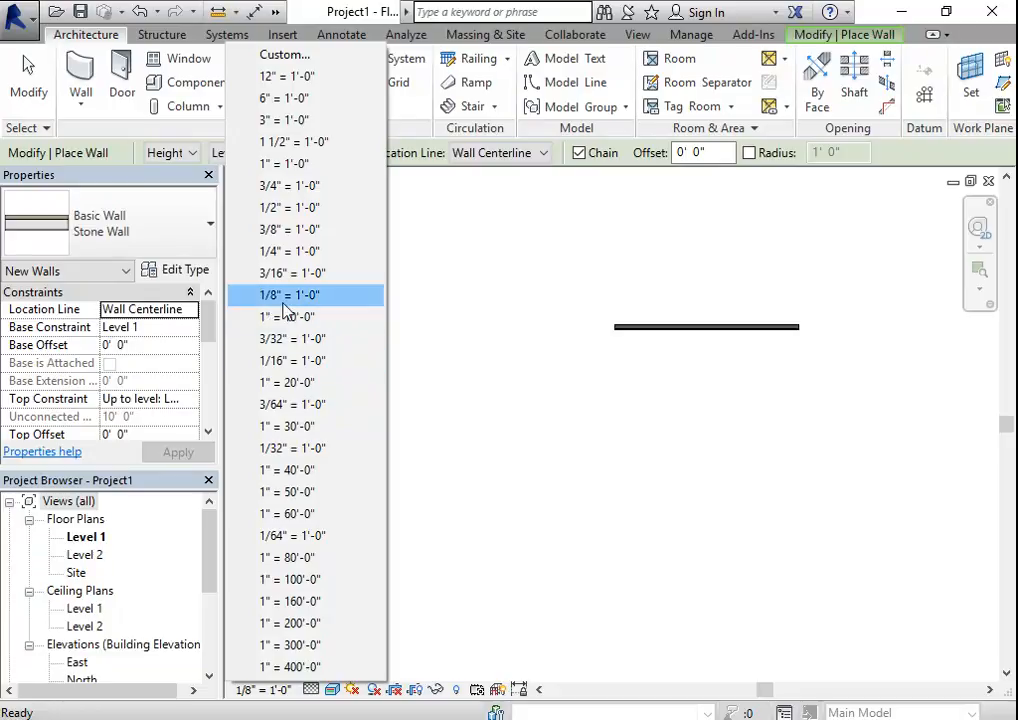
left_click(289, 252)
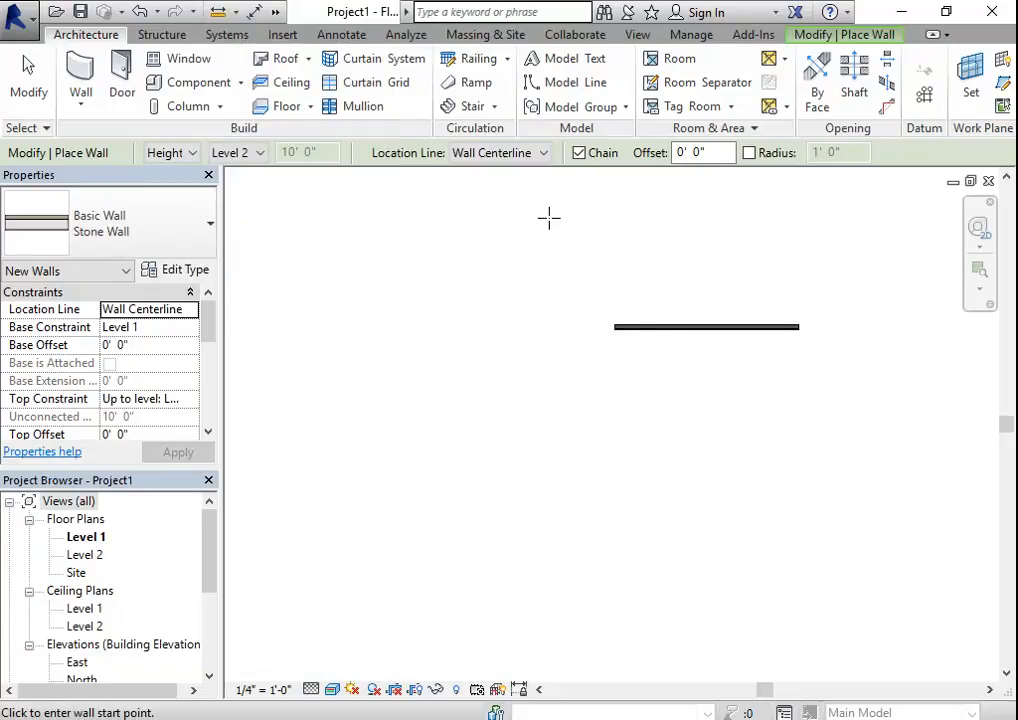
- Draw a horizontal Vinyl Siding wall about 23' long, in line with the stone wall and to its left
left_click(196, 238)
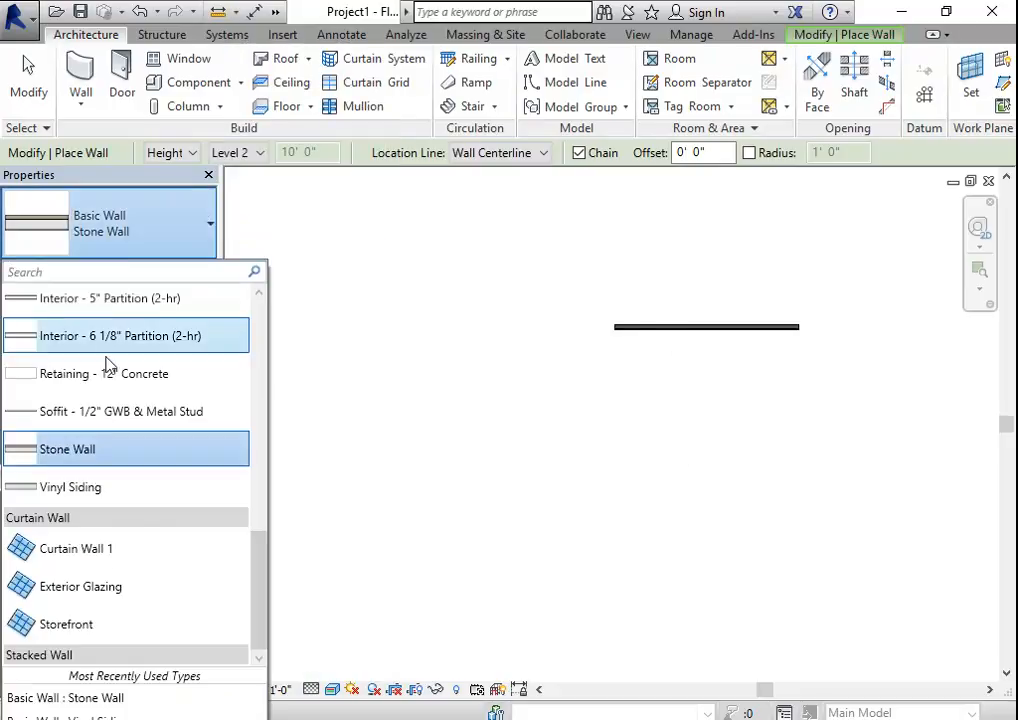
left_click(113, 490)
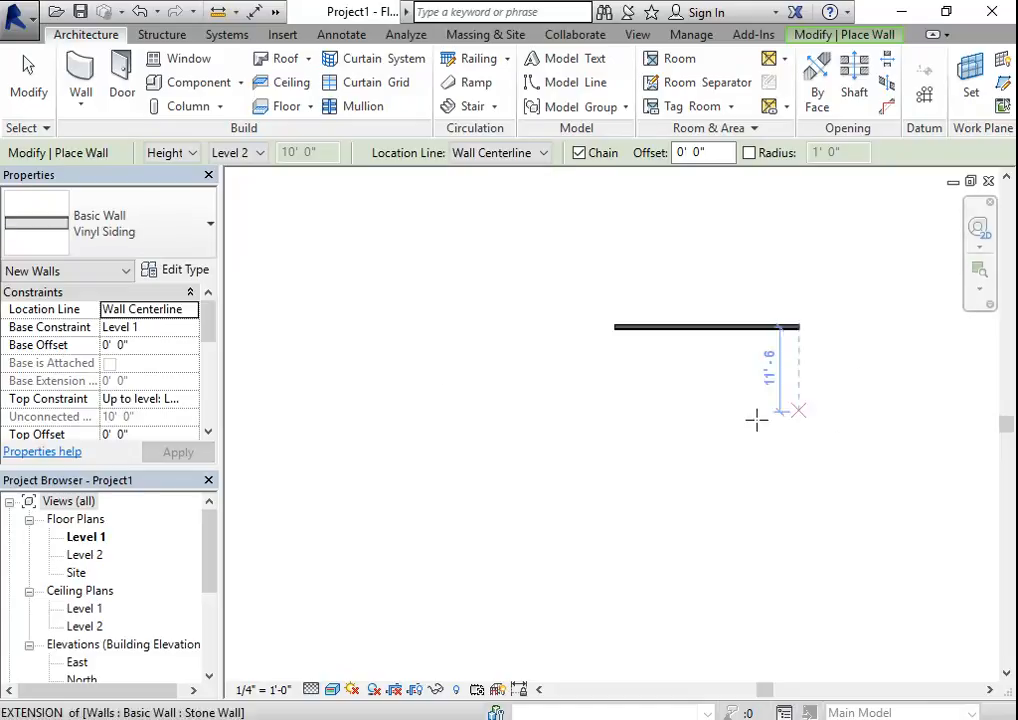
left_click(541, 326)
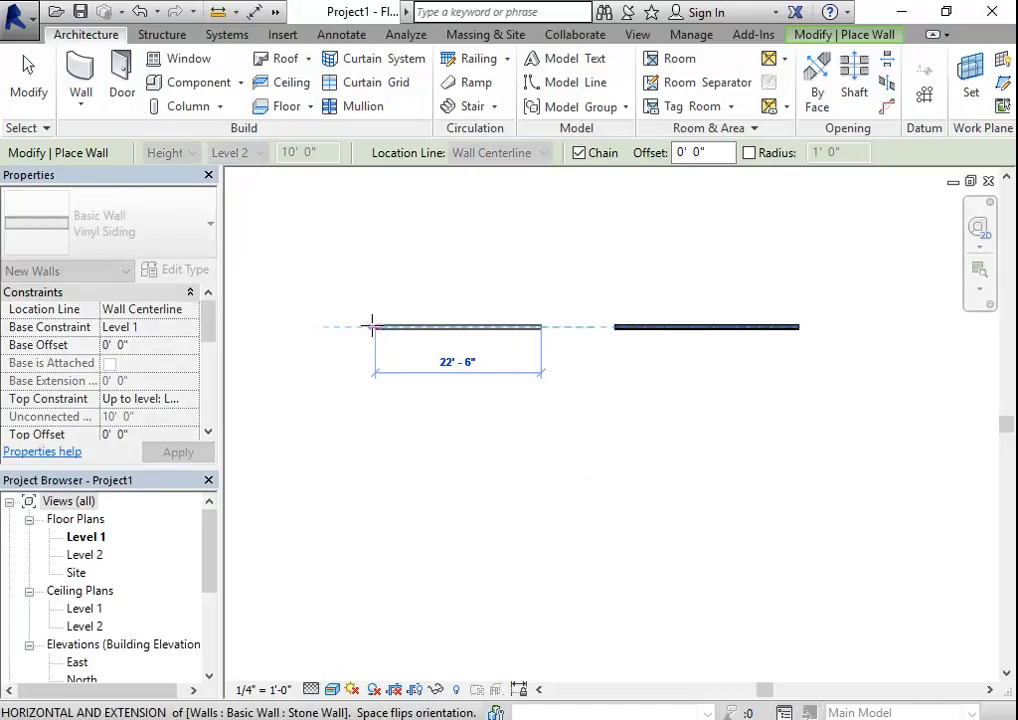
left_click(368, 326)
key("Escape")
key("Escape")
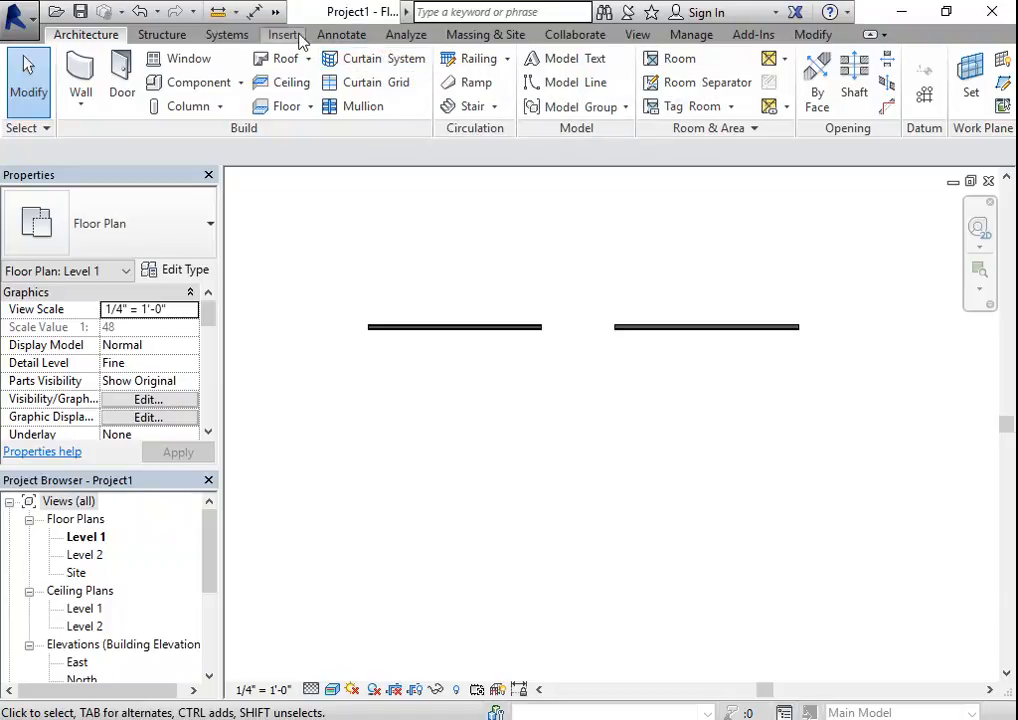
- Open the default 3D view of the walls and set its visual style to Realistic
left_click(637, 34)
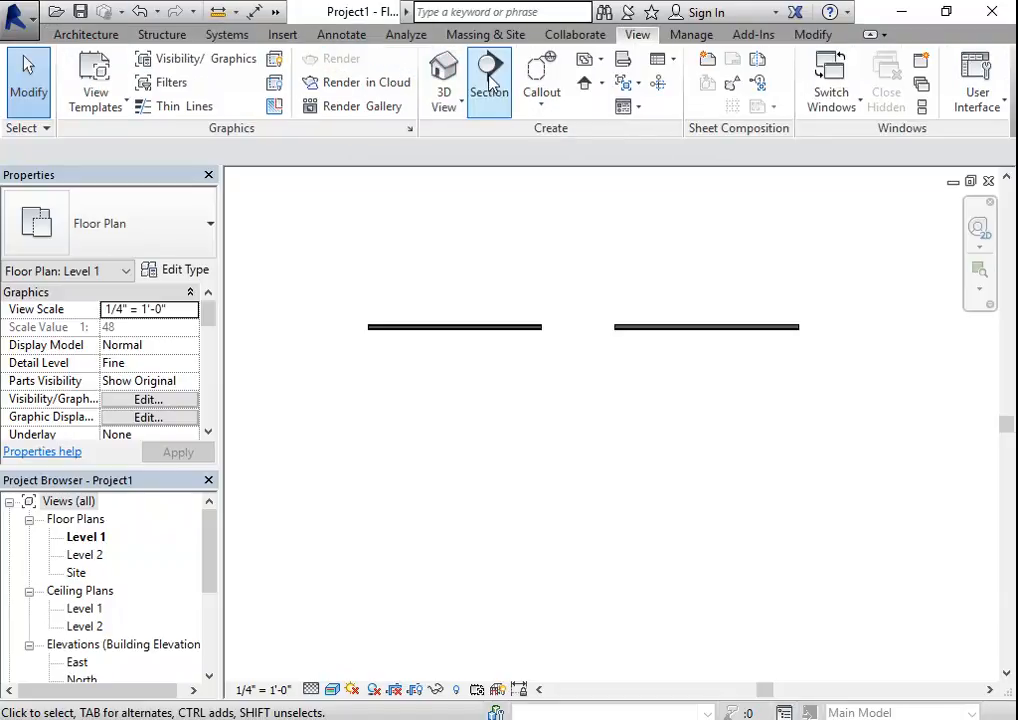
left_click(444, 80)
middle_click_drag(660, 567, 343, 511, "shift")
left_click(337, 698)
left_click(378, 647)
- Examine the scale of the stone texture on the stone wall's exterior face in the 3D view
middle_click_drag(329, 607, 920, 588, "shift")
scroll(550, 454, "up", 4)
scroll(567, 454, "up", 3)
scroll(709, 420, "down", 5)
middle_click_drag(709, 420, 252, 482)
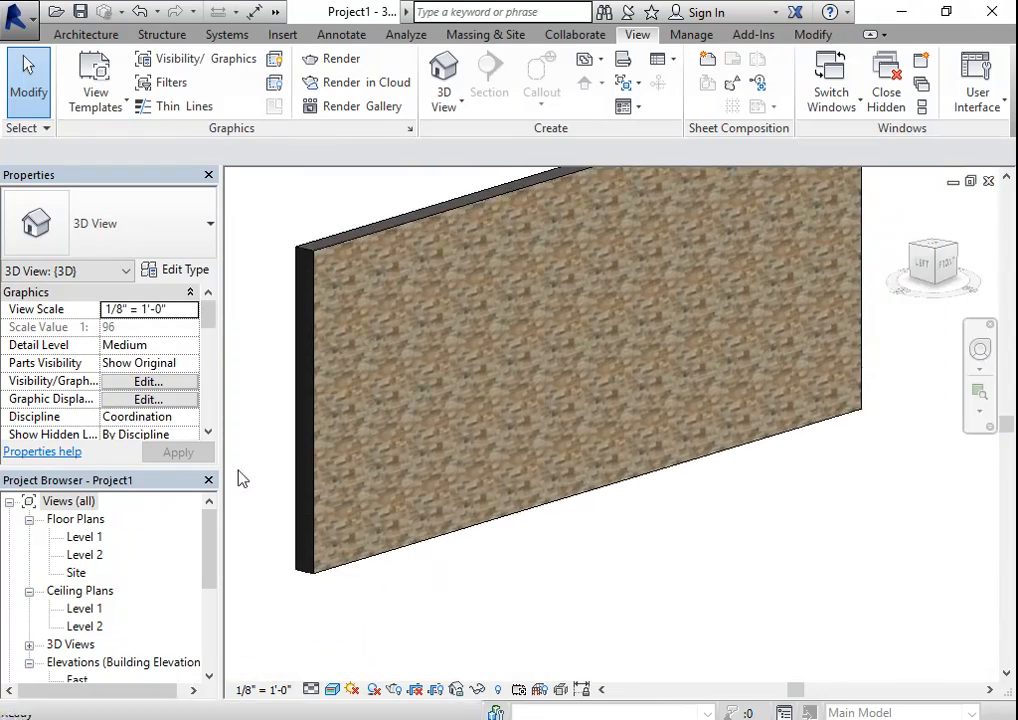
scroll(425, 400, "up", 4)
scroll(448, 420, "down", 4)
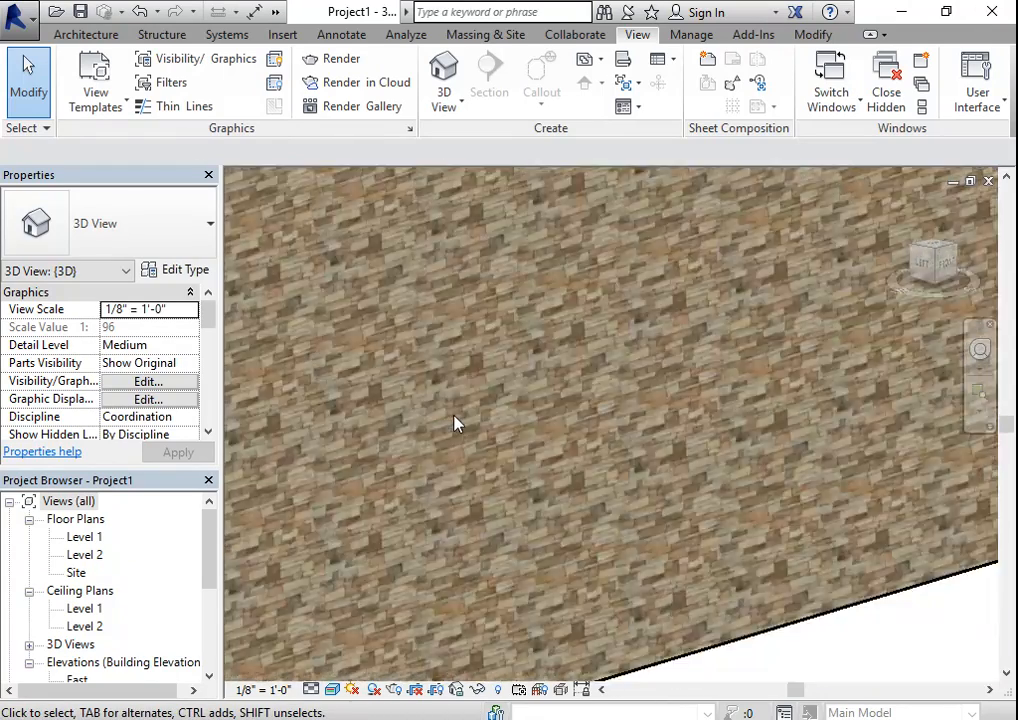
scroll(455, 425, "down", 1)
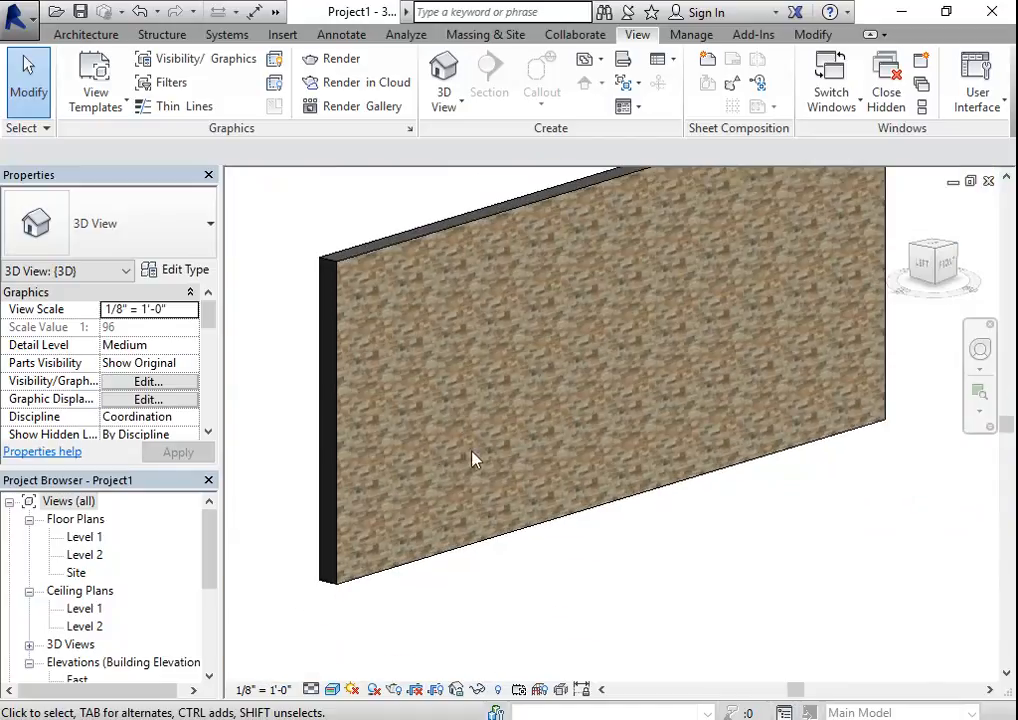
left_click(439, 239)
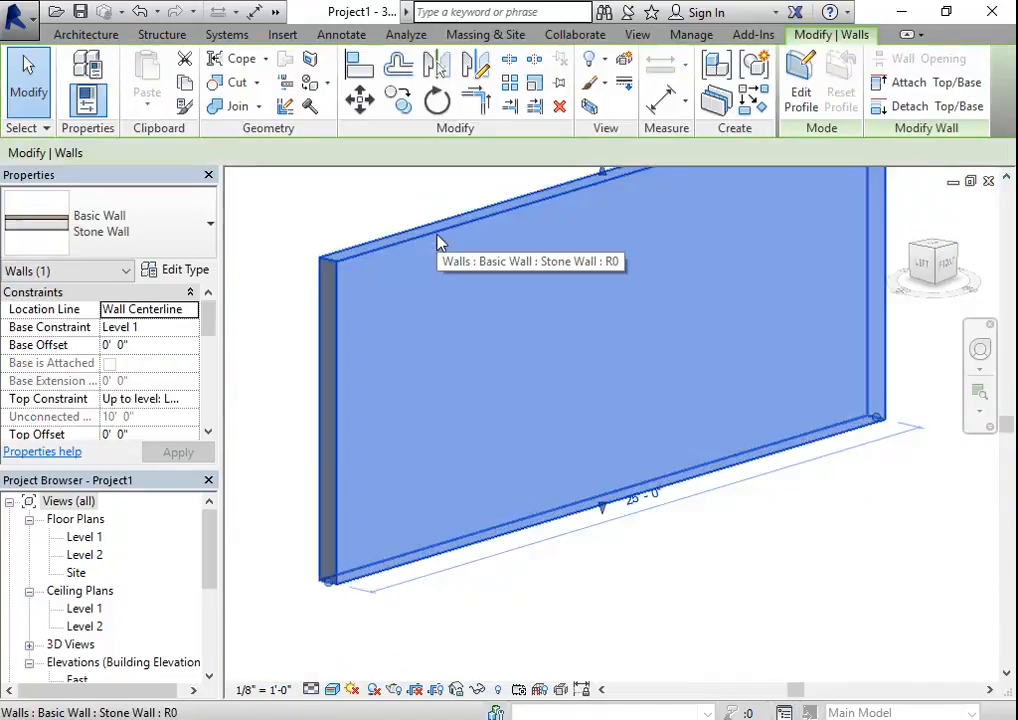
left_click(398, 182)
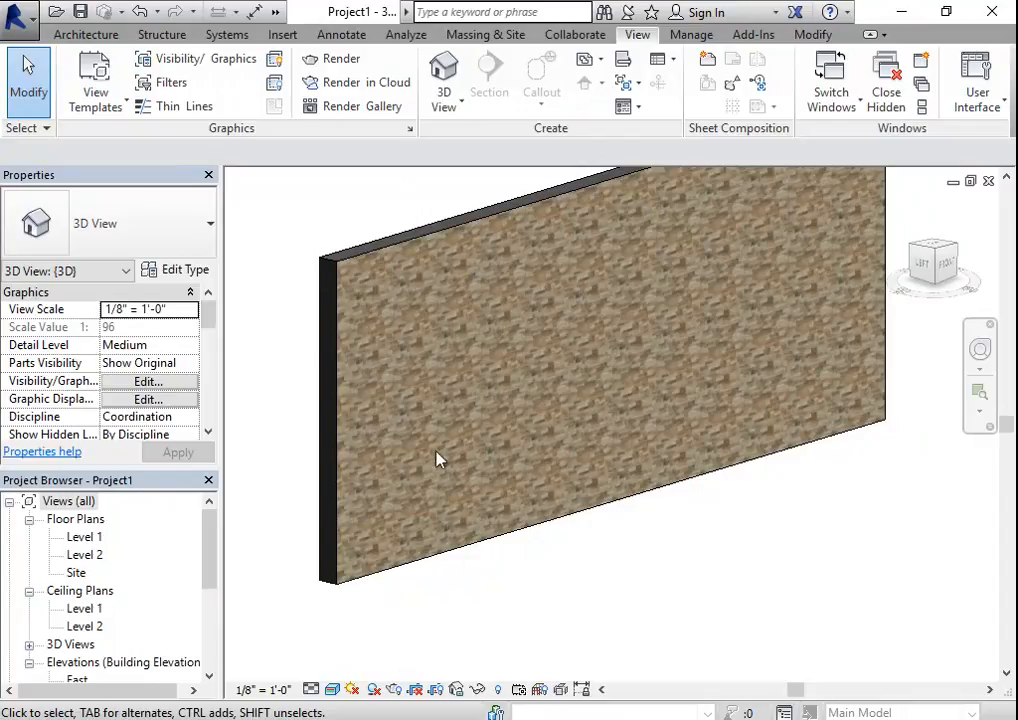
- Open the Stone material's appearance image in the Texture Editor and set its Offset Y to 0
left_click(680, 37)
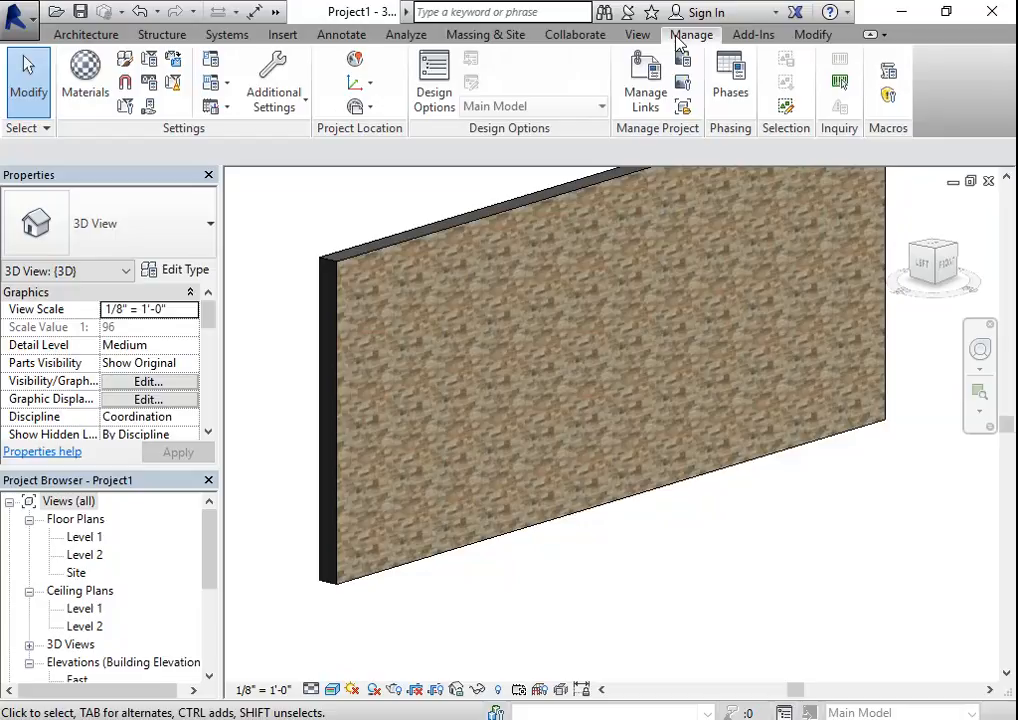
left_click(88, 88)
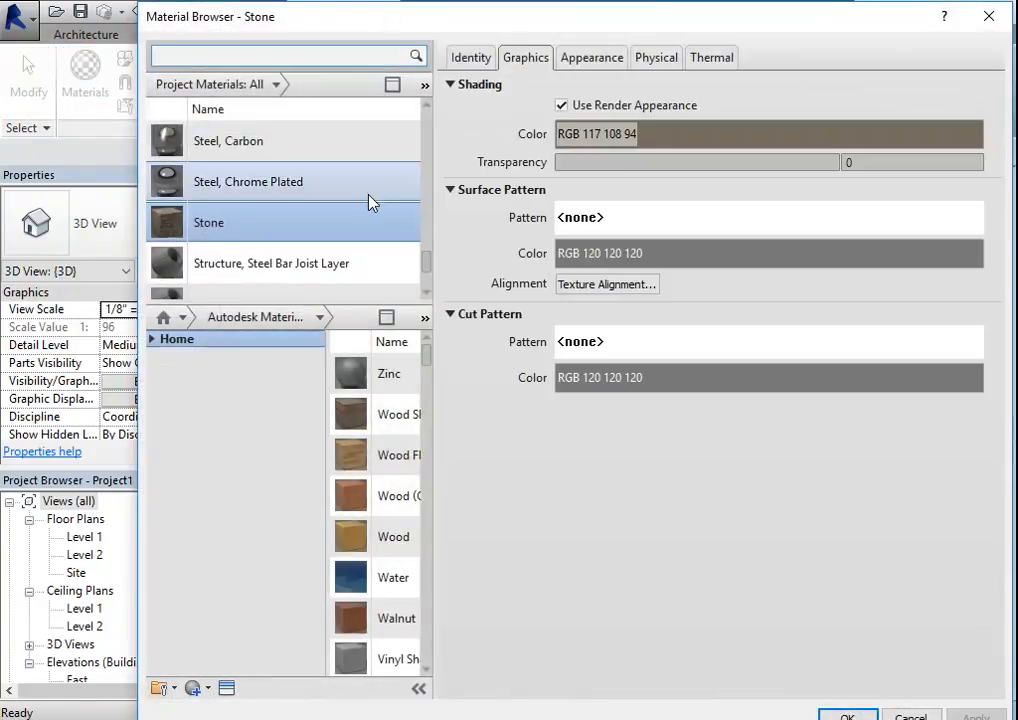
left_click(311, 225)
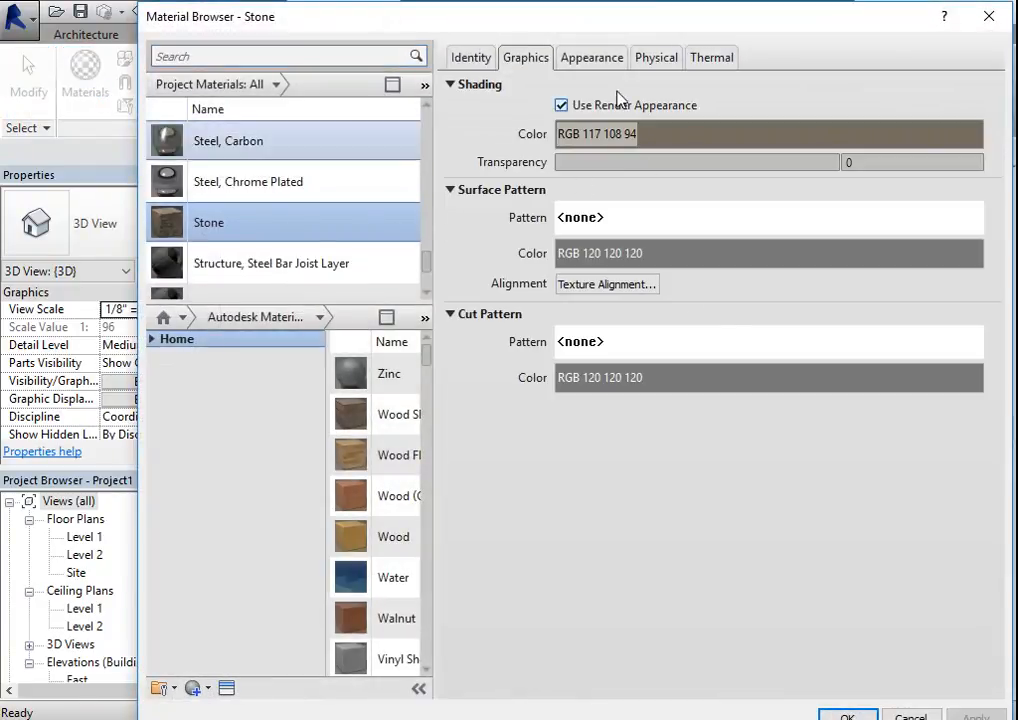
left_click(609, 60)
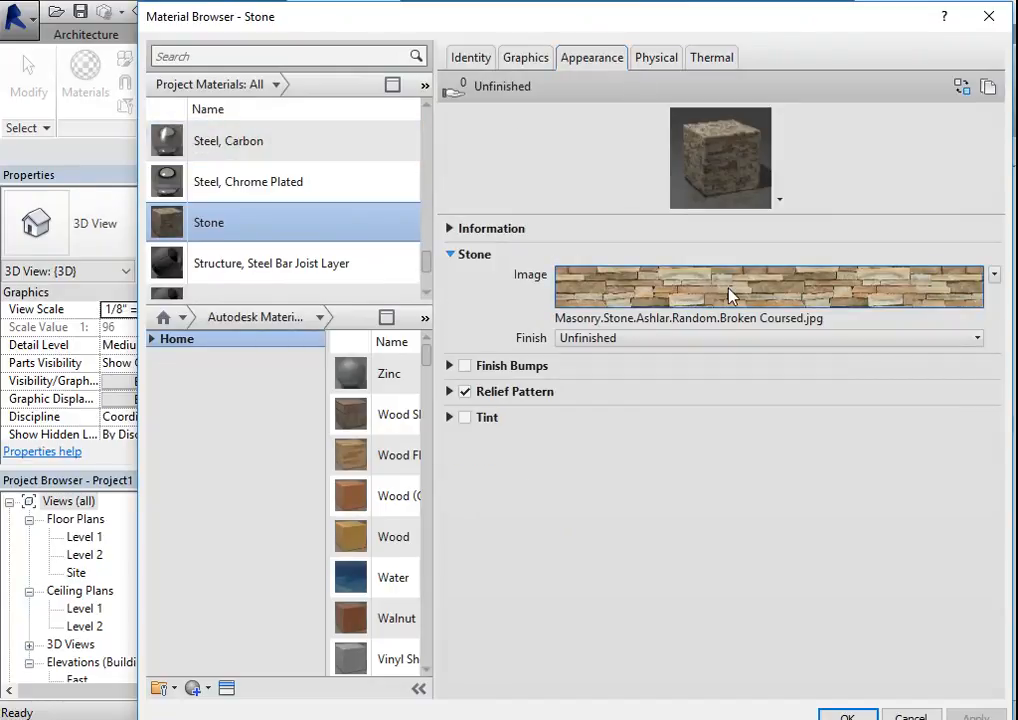
left_click(731, 295)
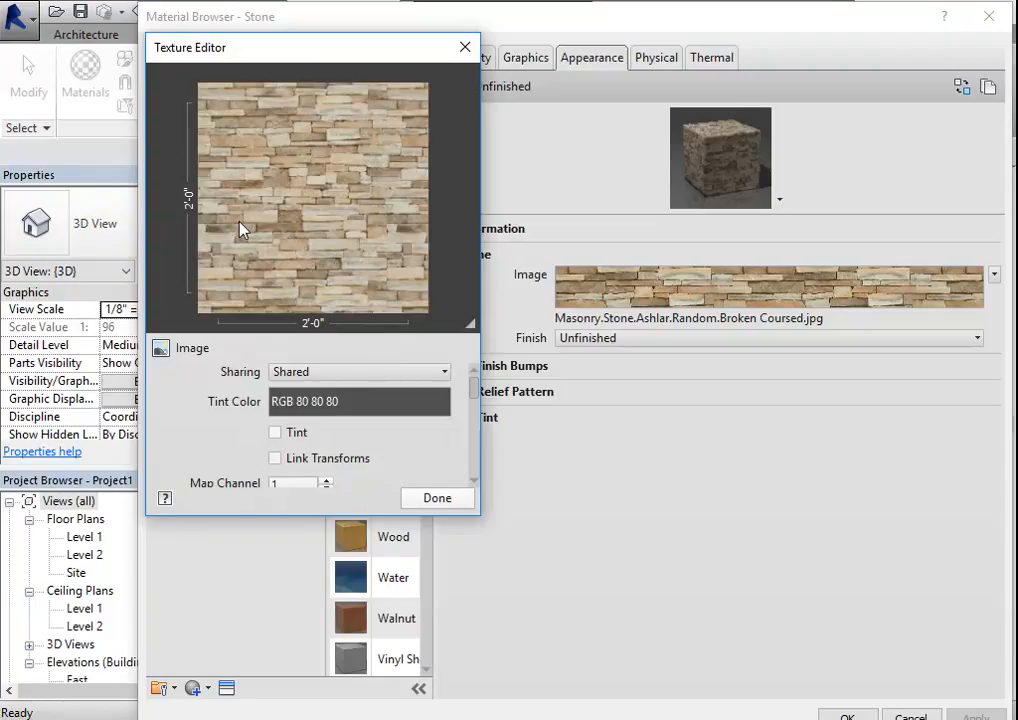
scroll(310, 434, "down", 3)
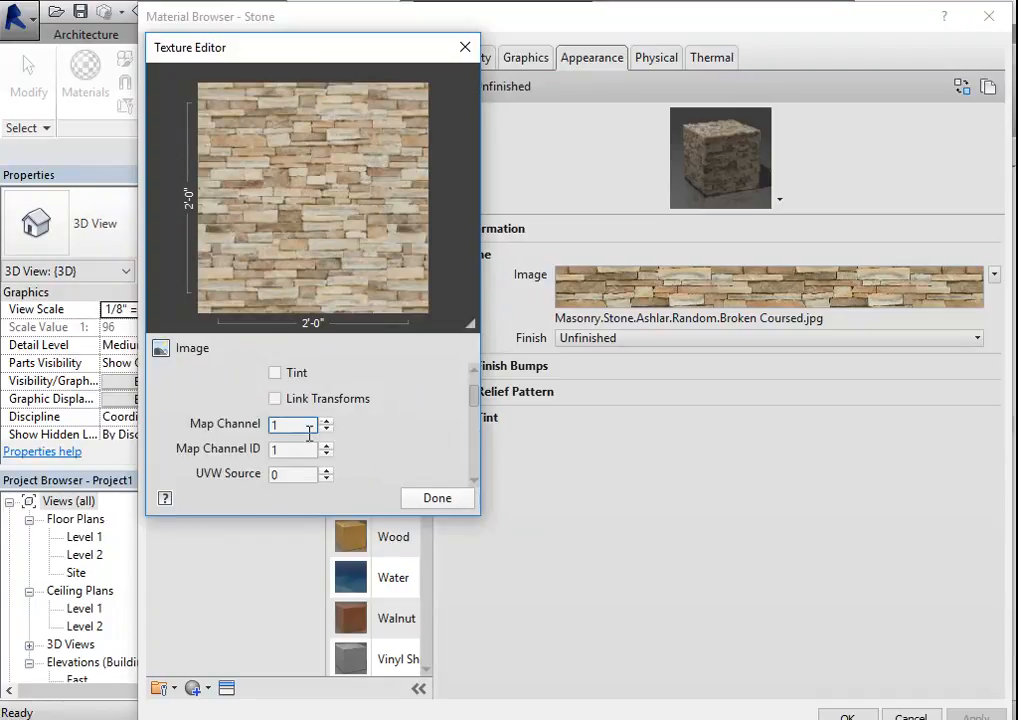
scroll(351, 435, "down", 1)
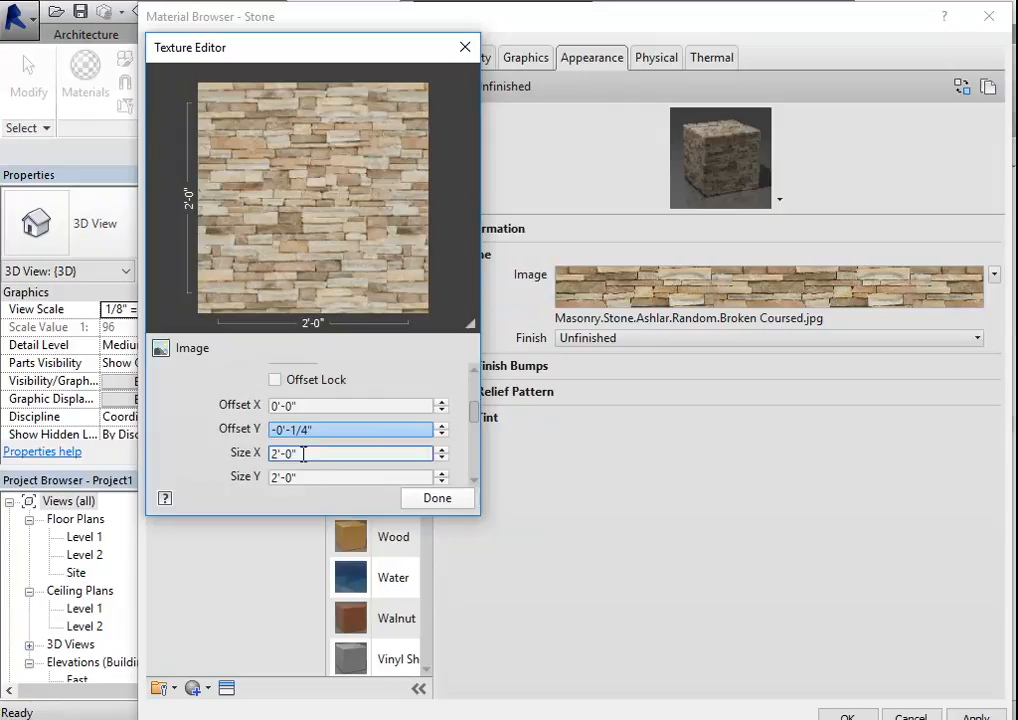
left_click(322, 434)
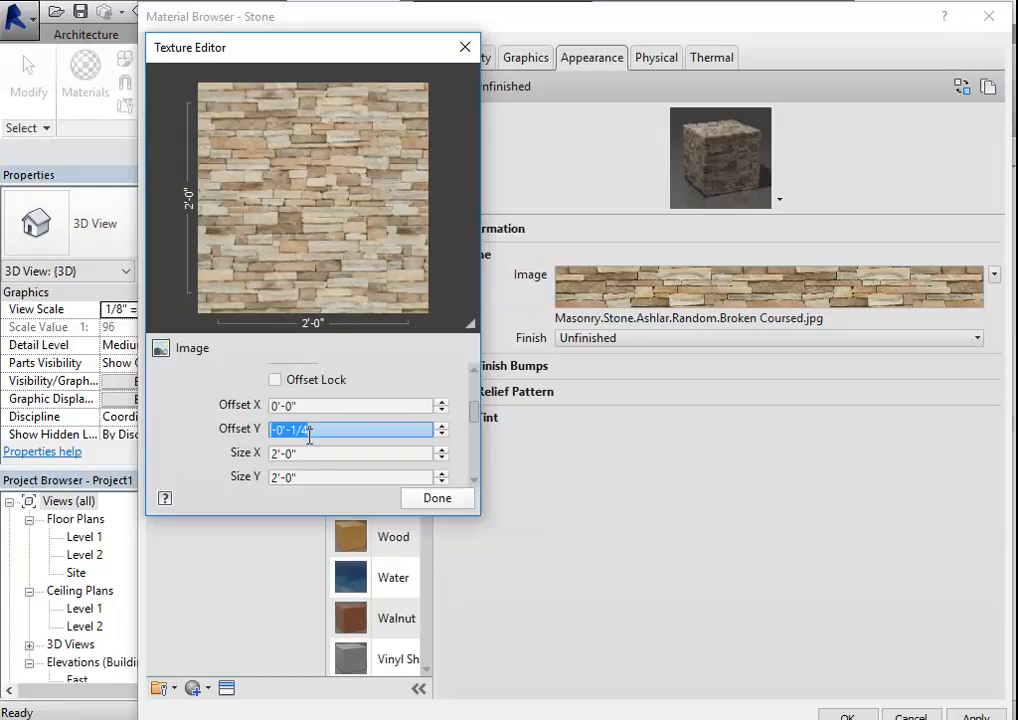
type("0")
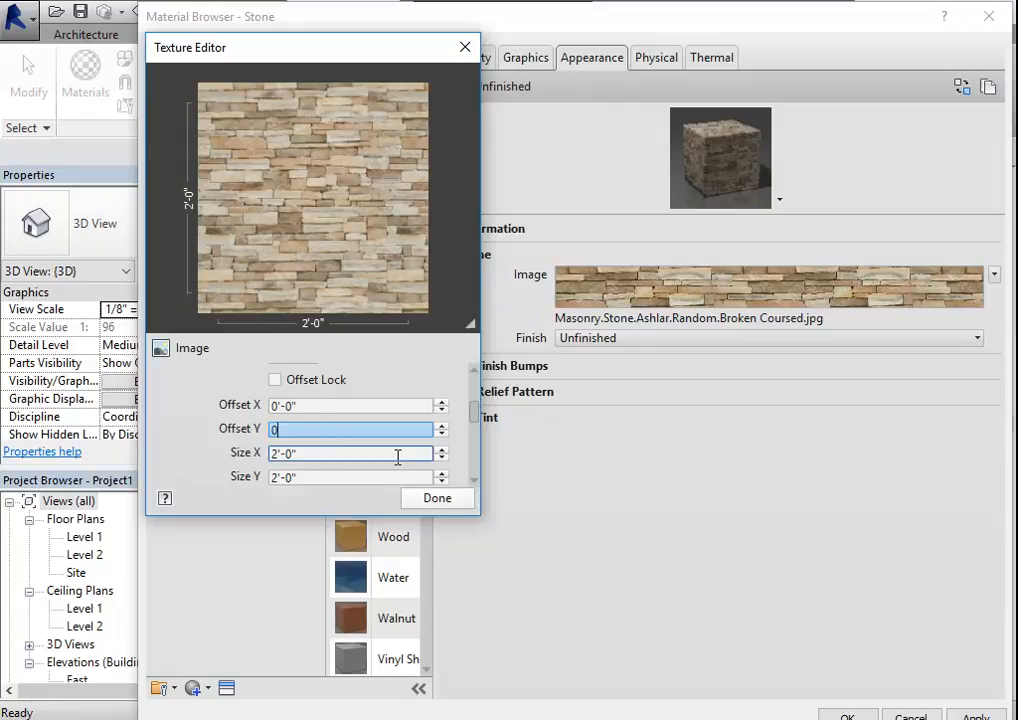
- Set the stone texture's Size X and Size Y to 60" each and apply the change to the Stone material
left_click(357, 453)
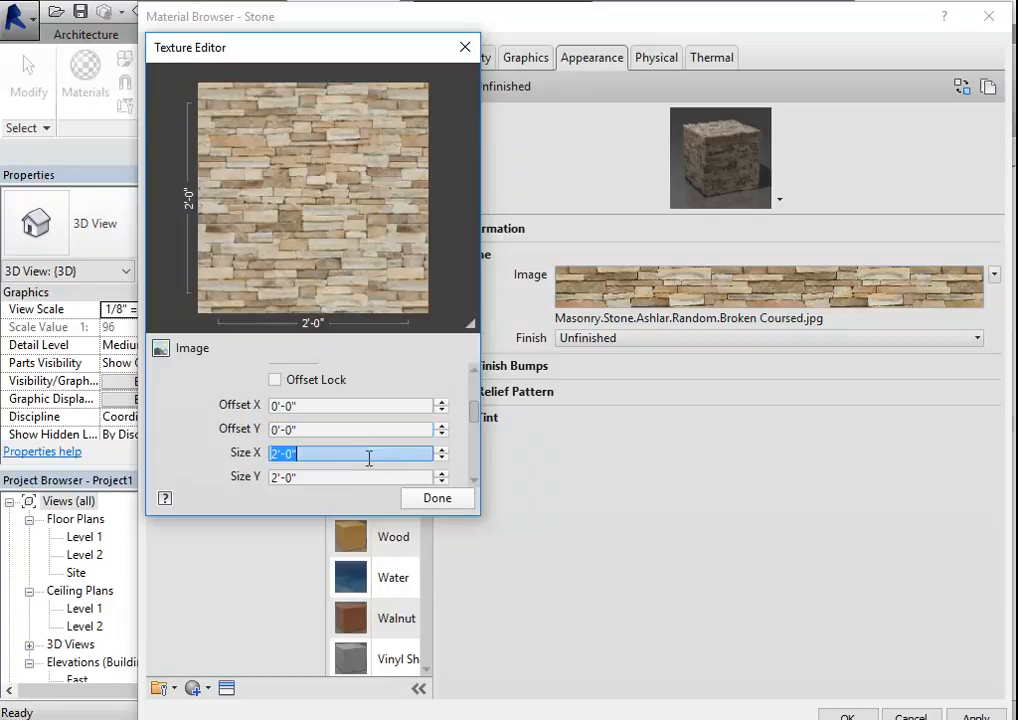
type("6")
left_click(318, 477)
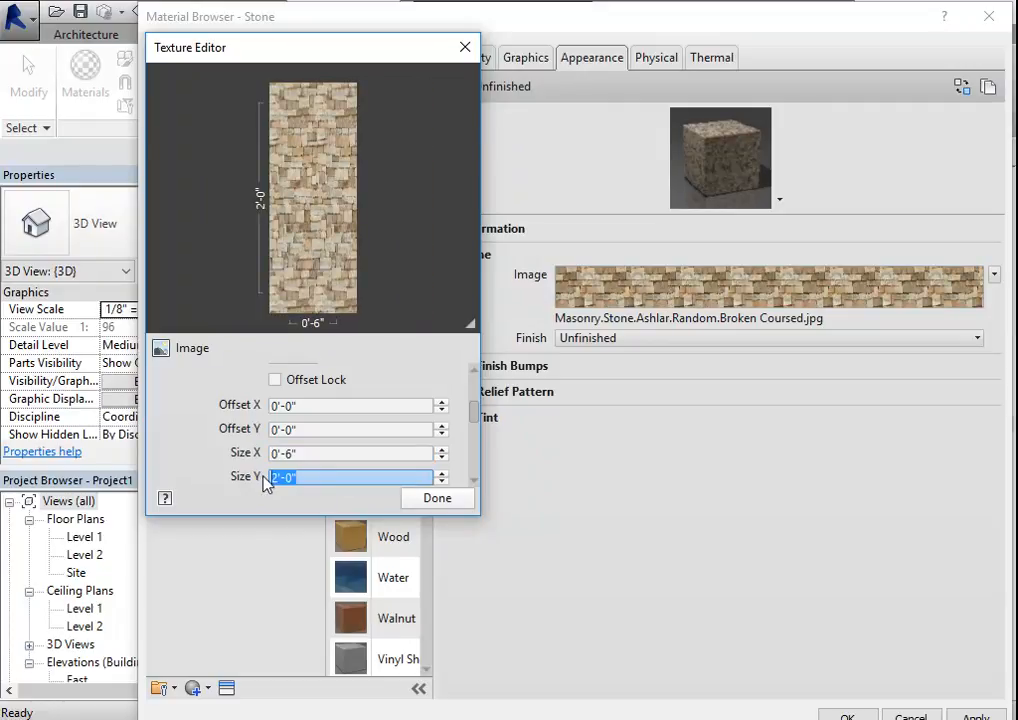
type("60")
left_click(311, 453)
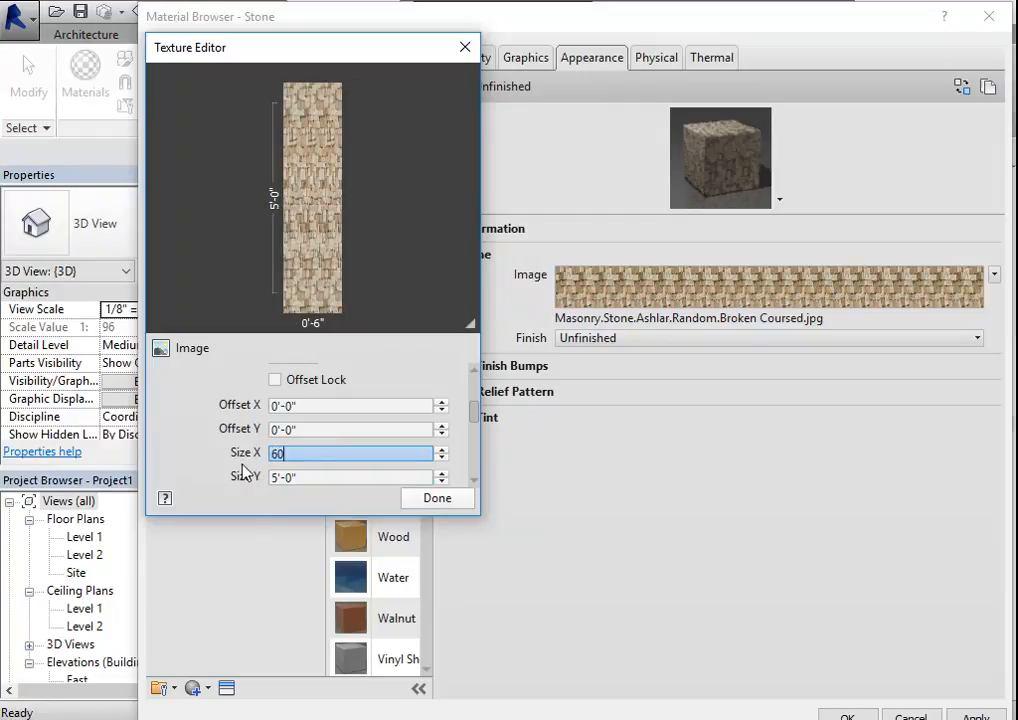
type("60")
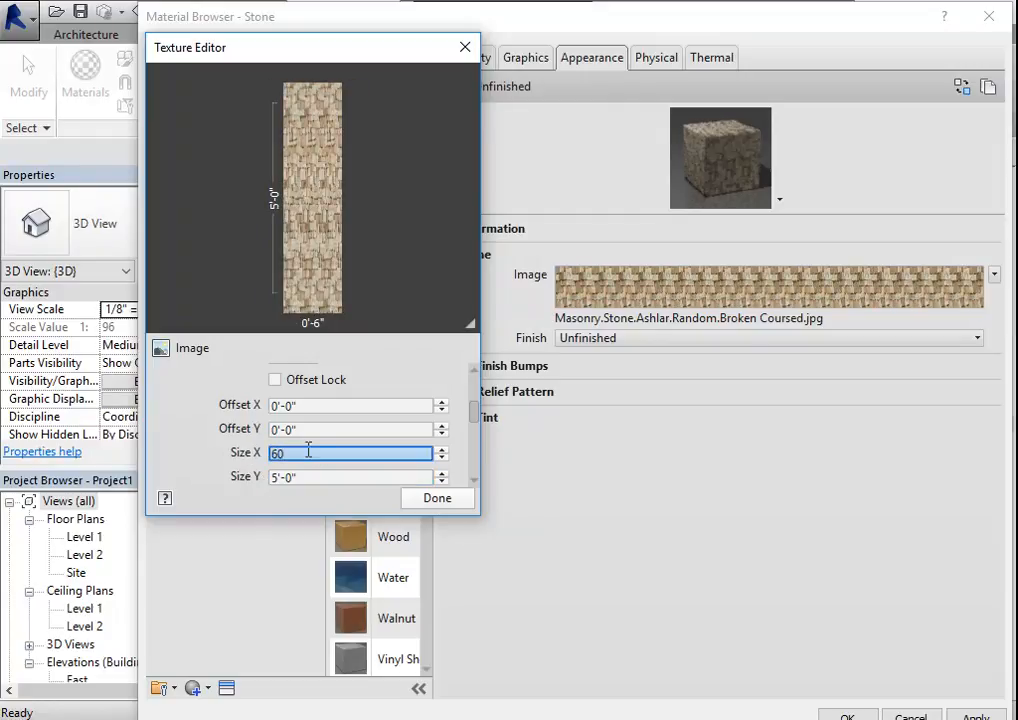
left_click(336, 476)
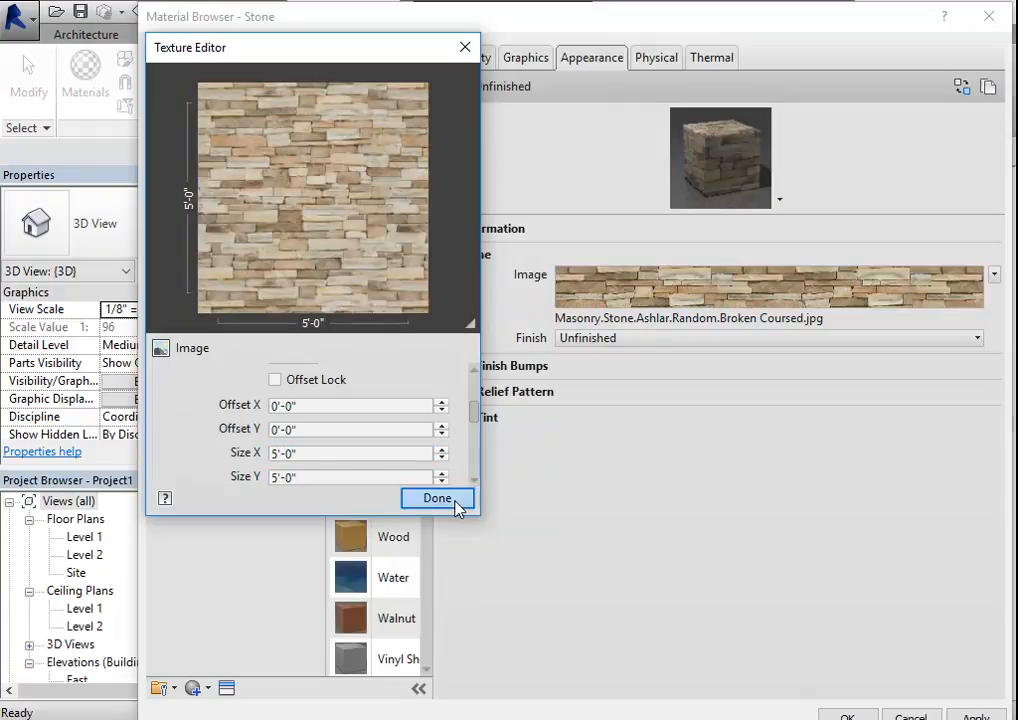
left_click(457, 507)
left_click(979, 715)
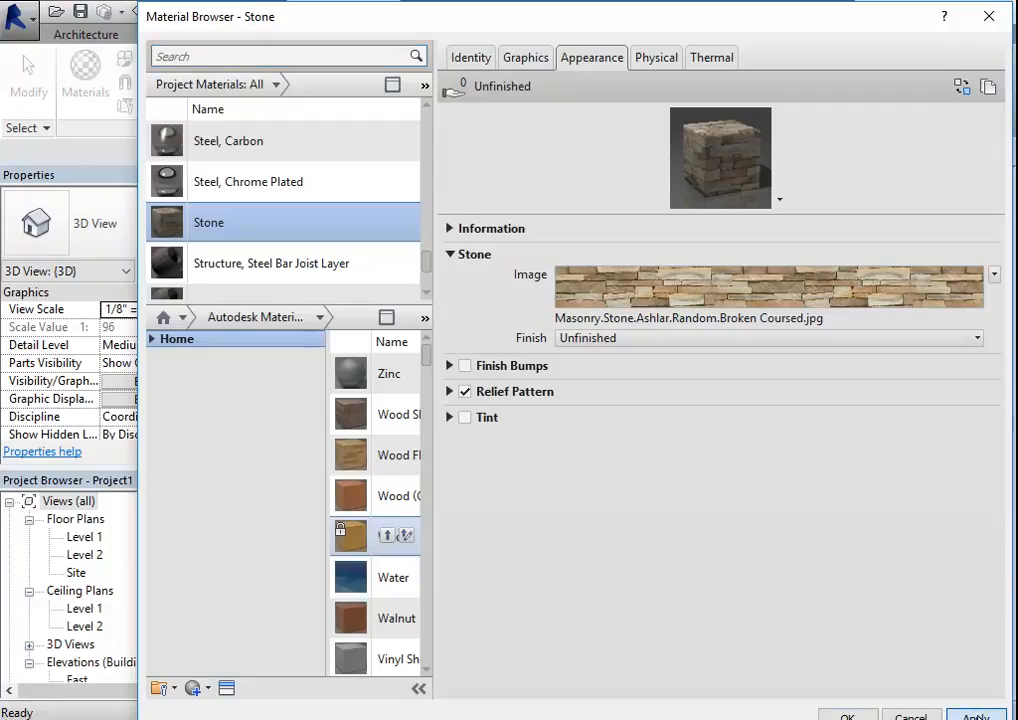
- Accept the Stone material changes and inspect the stone and vinyl siding walls in the 3D view
left_click(847, 716)
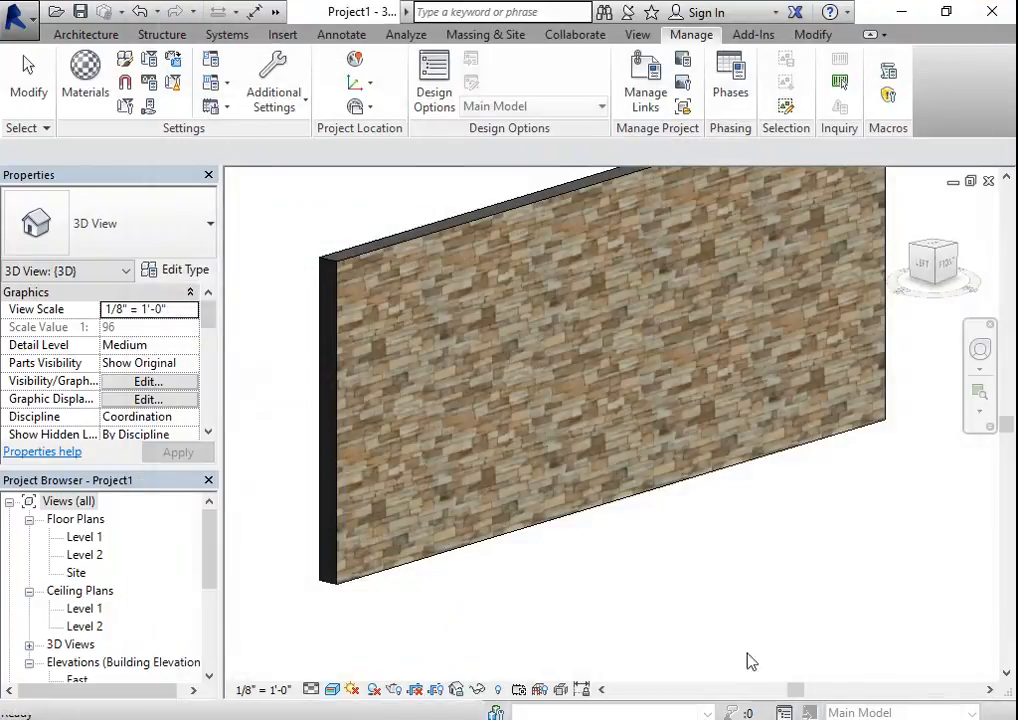
scroll(516, 530, "down", 1)
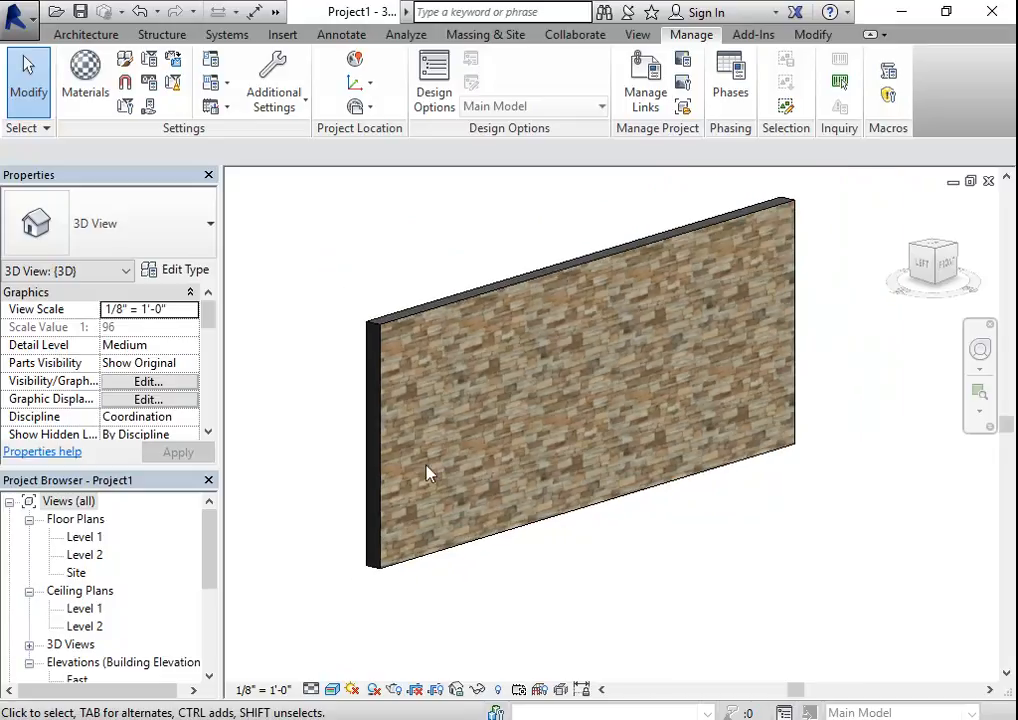
scroll(440, 465, "up", 3)
scroll(490, 530, "down", 4)
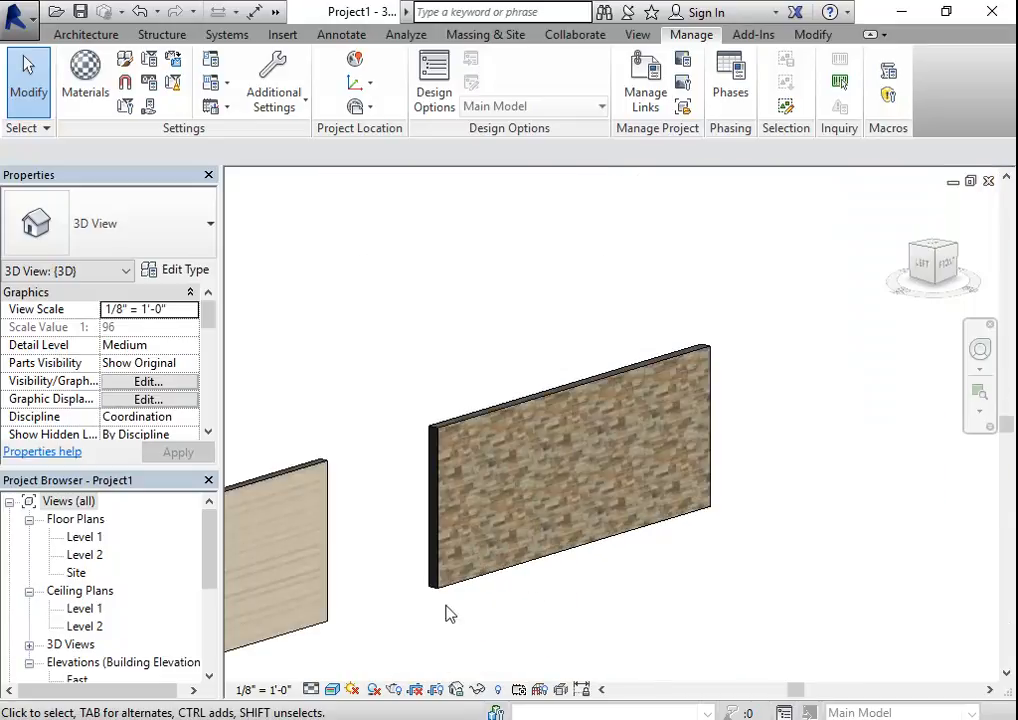
middle_click_drag(420, 627, 647, 480)
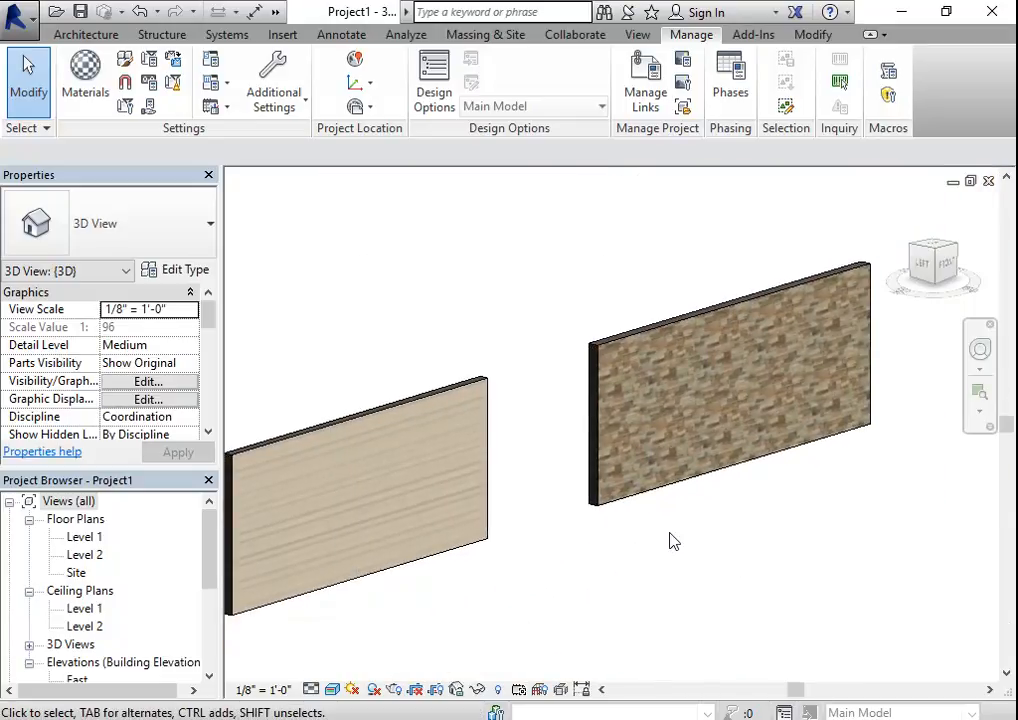
middle_click_drag(595, 568, 646, 557)
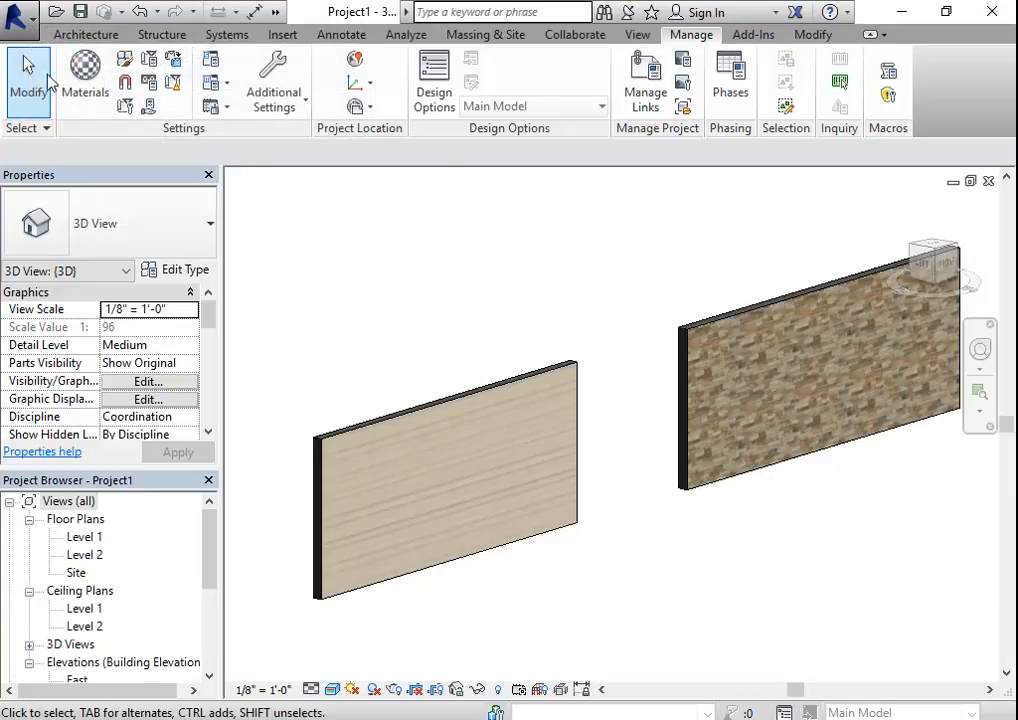
- Look through the architectural wall types for the Stacked Wall family and leave the Wall tool without drawing
left_click(87, 36)
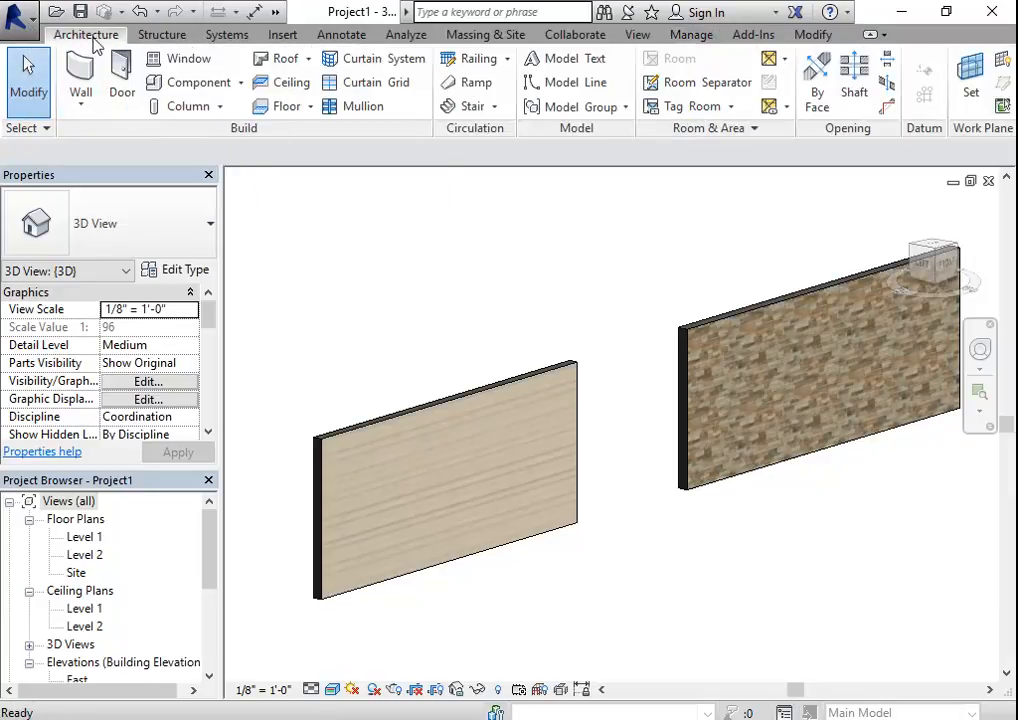
left_click(73, 92)
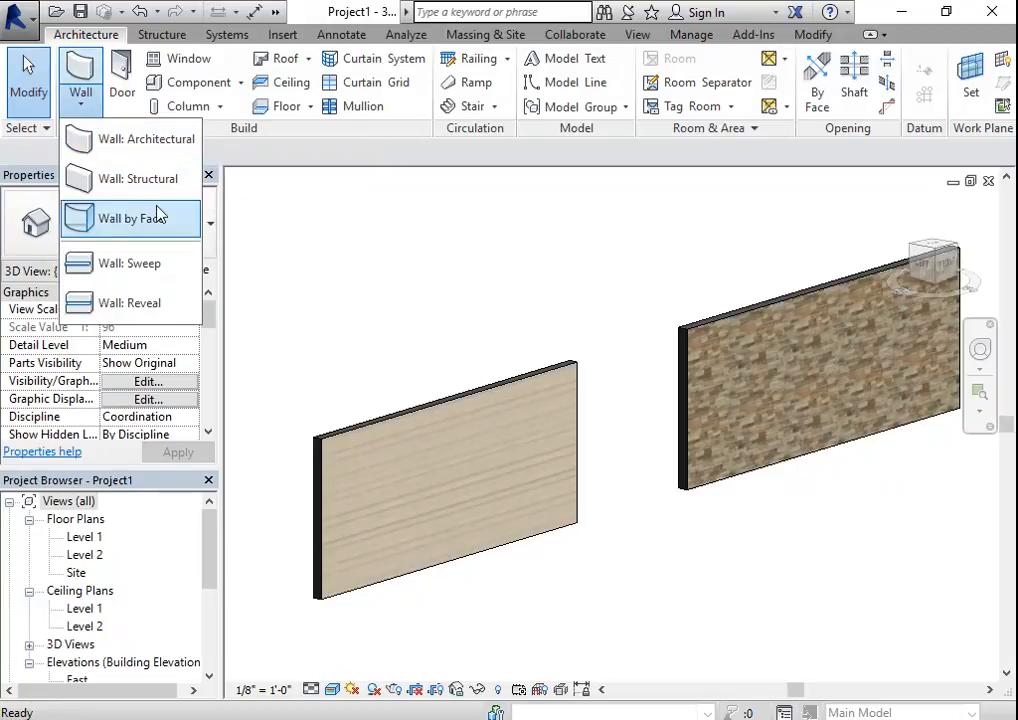
left_click(141, 152)
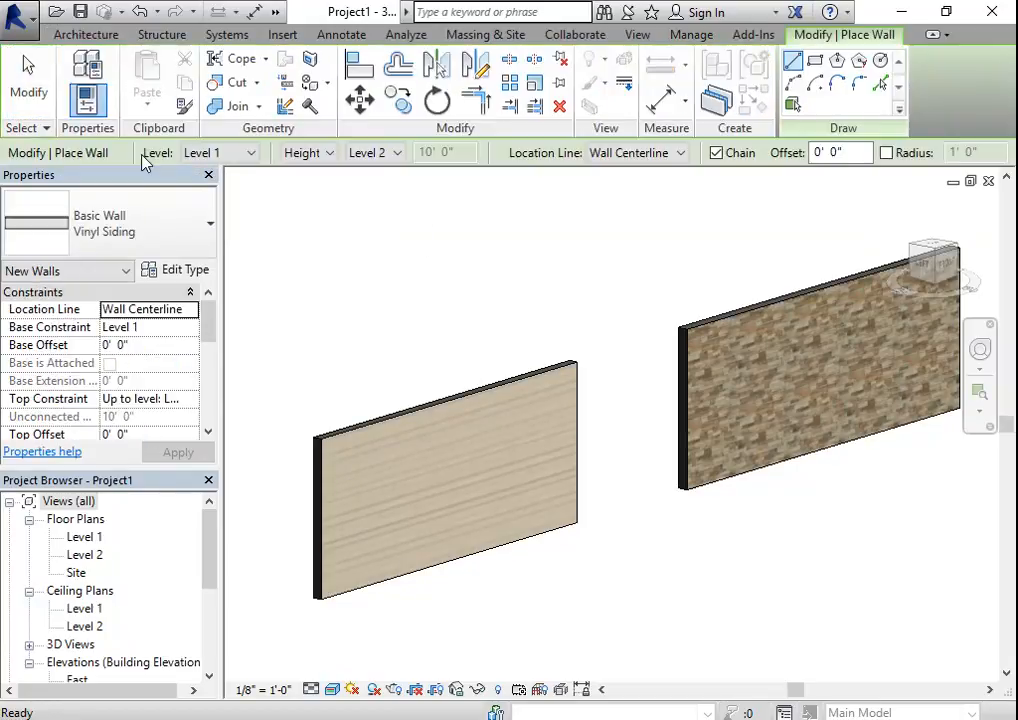
left_click(190, 240)
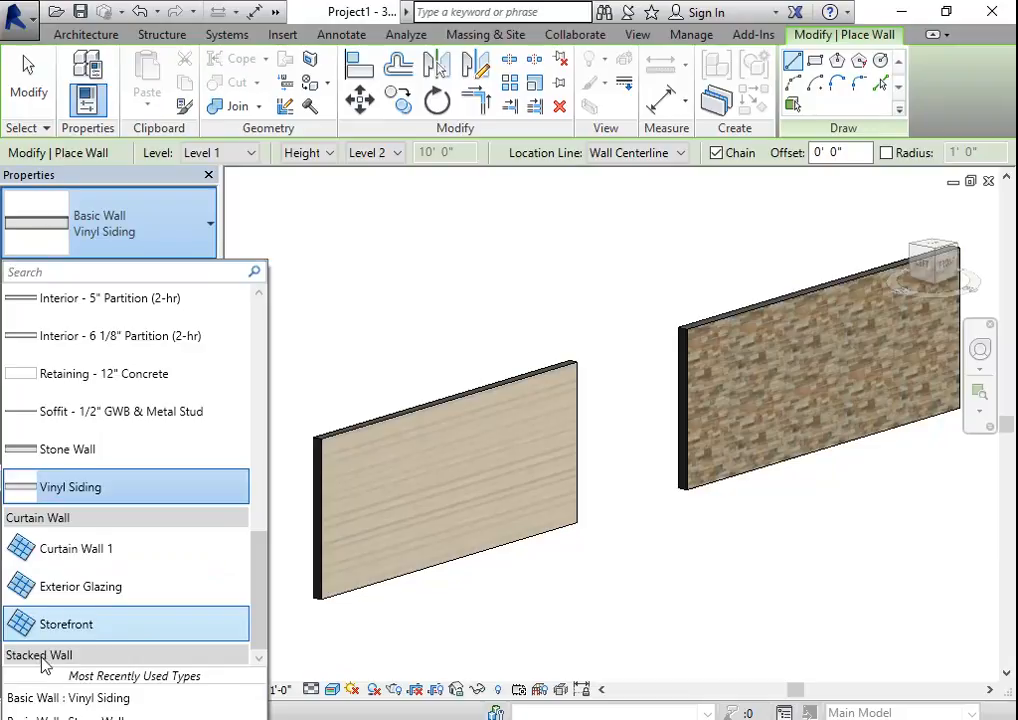
left_click(58, 690)
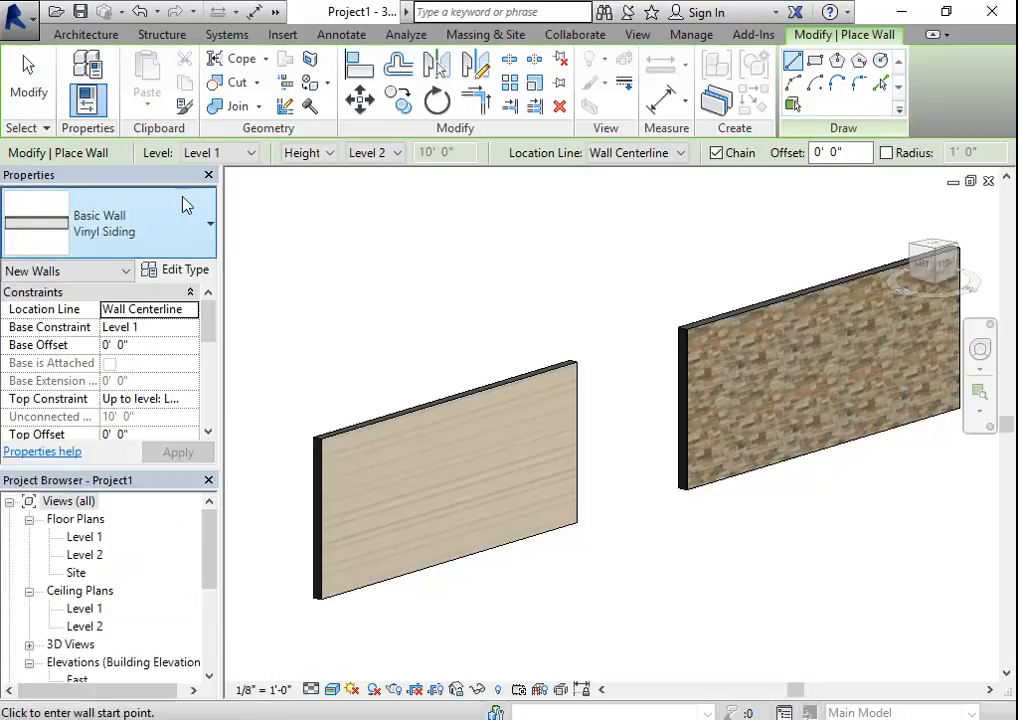
left_click(181, 237)
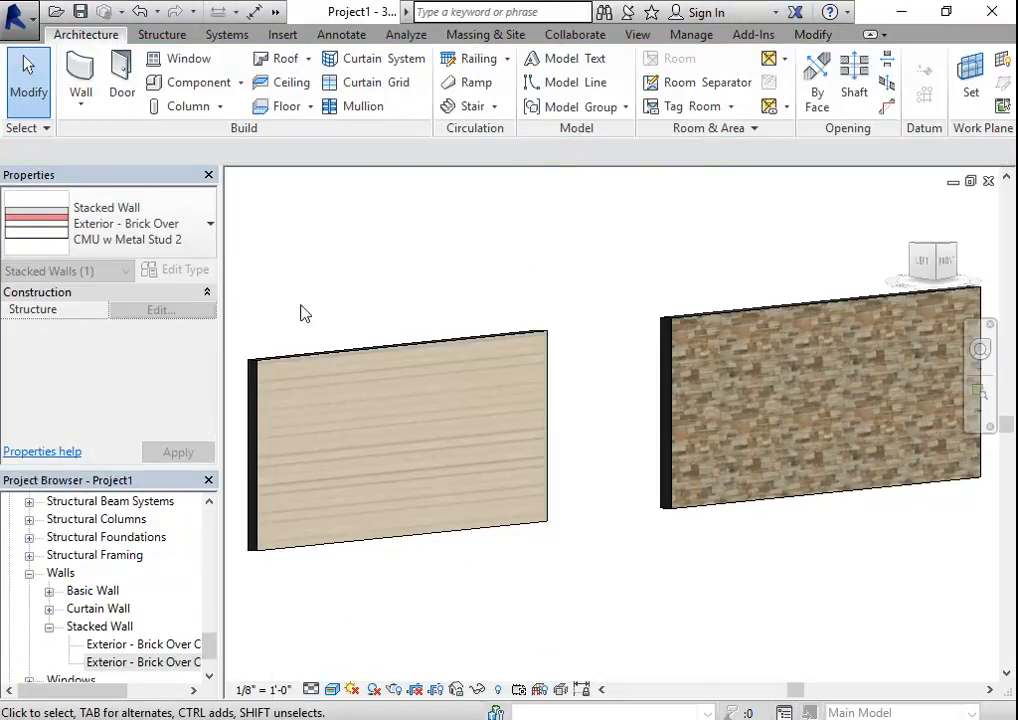
left_click(81, 104)
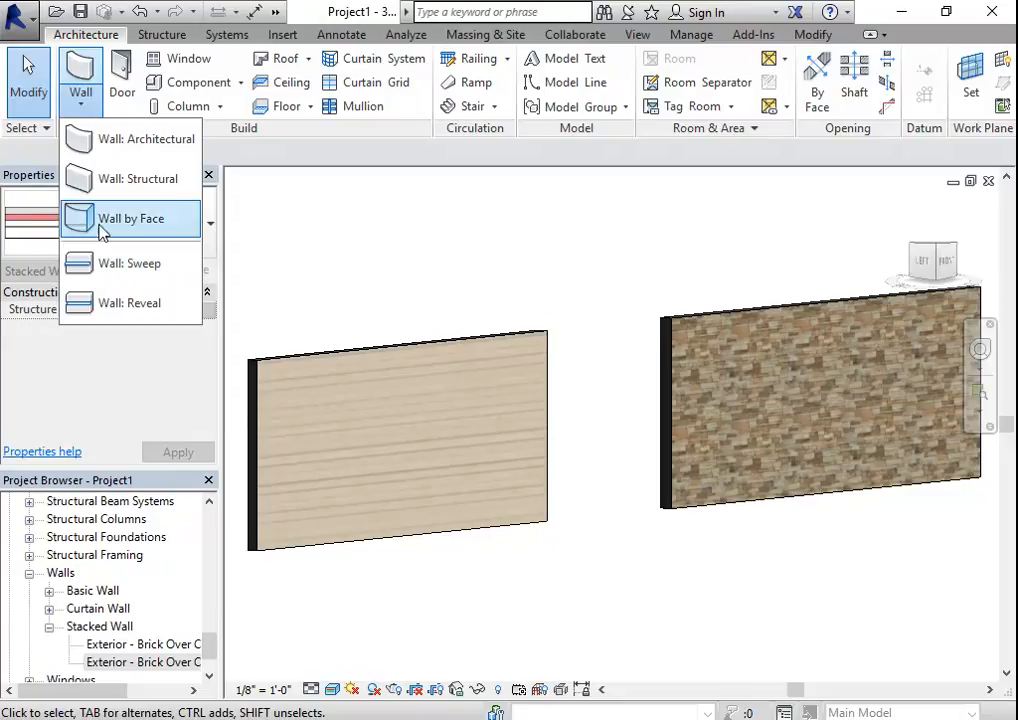
left_click(112, 141)
left_click(146, 205)
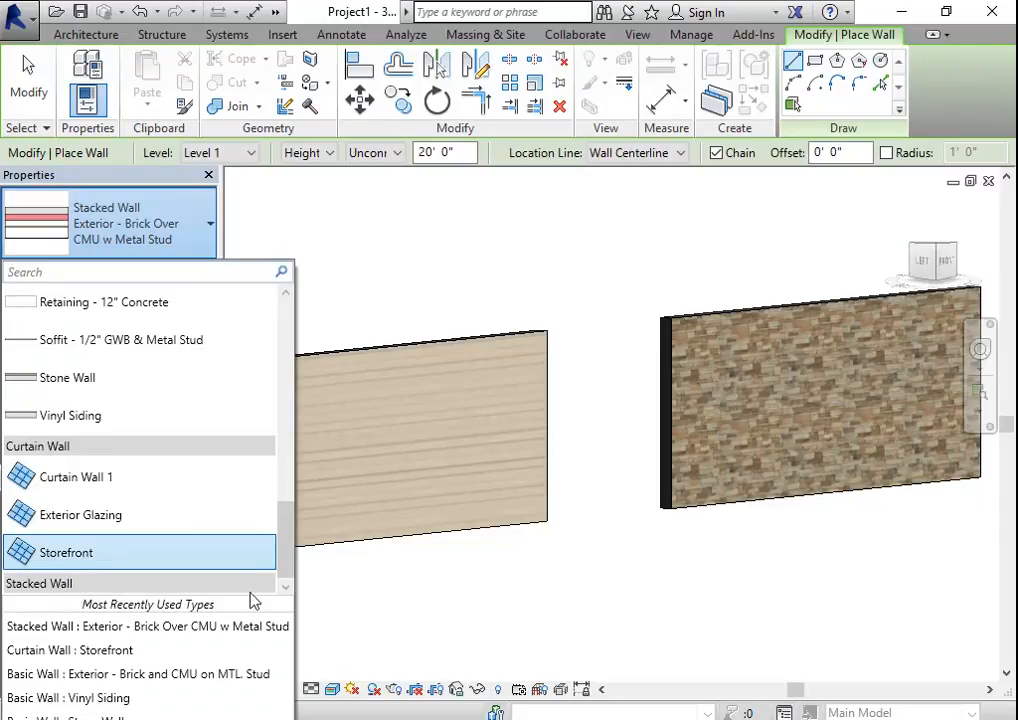
left_click(388, 606)
key("Escape")
key("Escape")
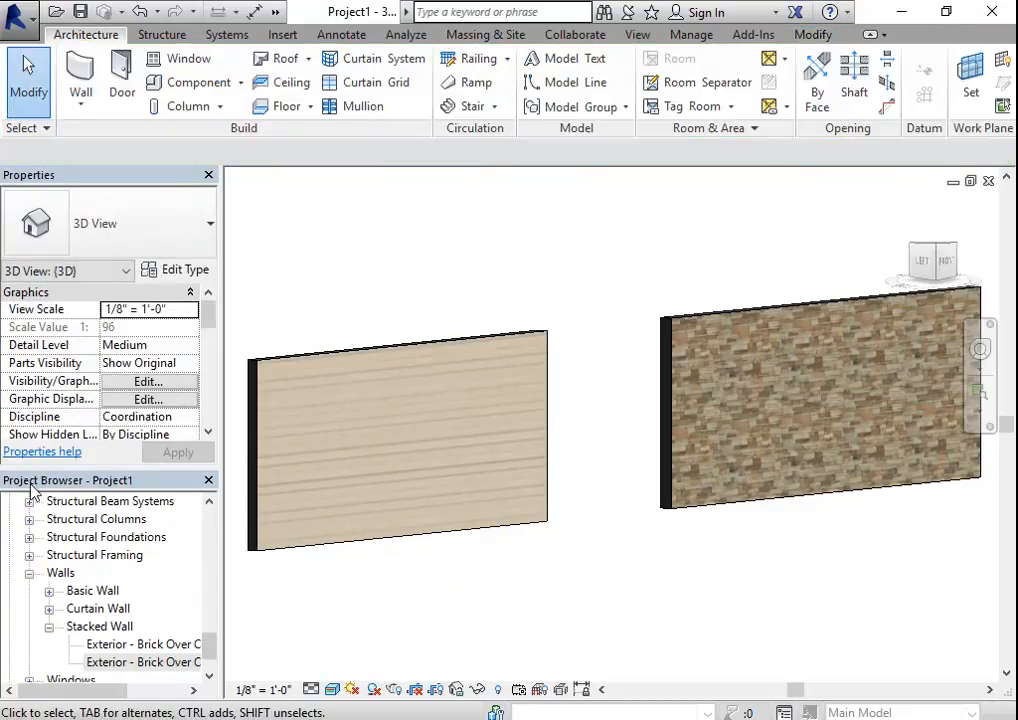
- Locate the Stacked Wall types among the project's wall families and check the options offered for the original type
scroll(120, 560, "down", 2)
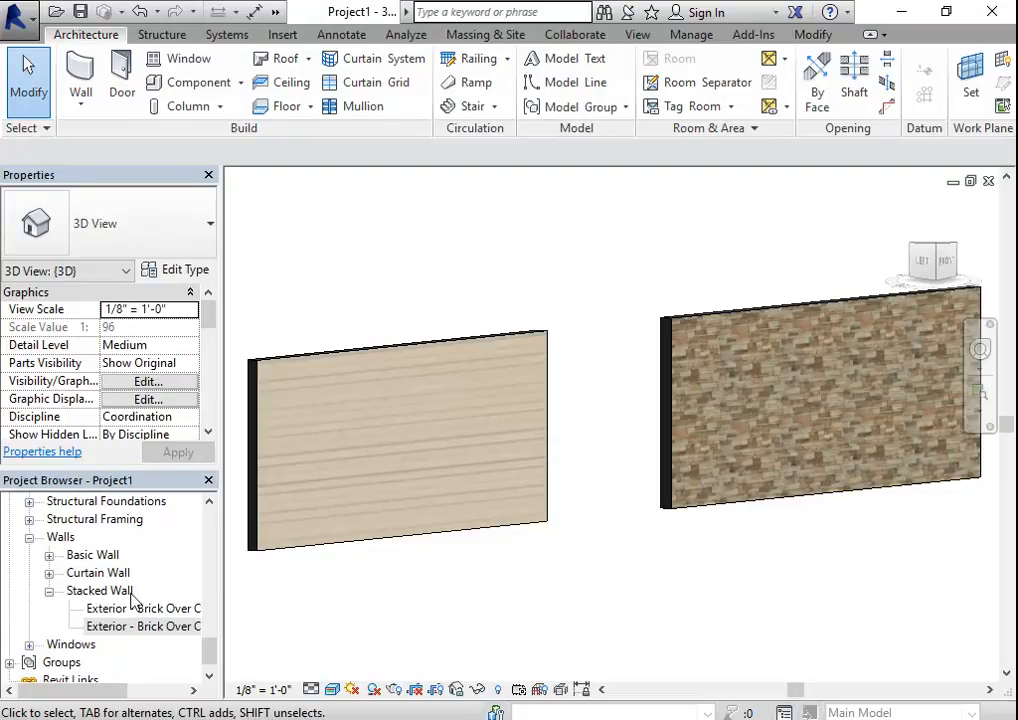
scroll(62, 540, "up", 10)
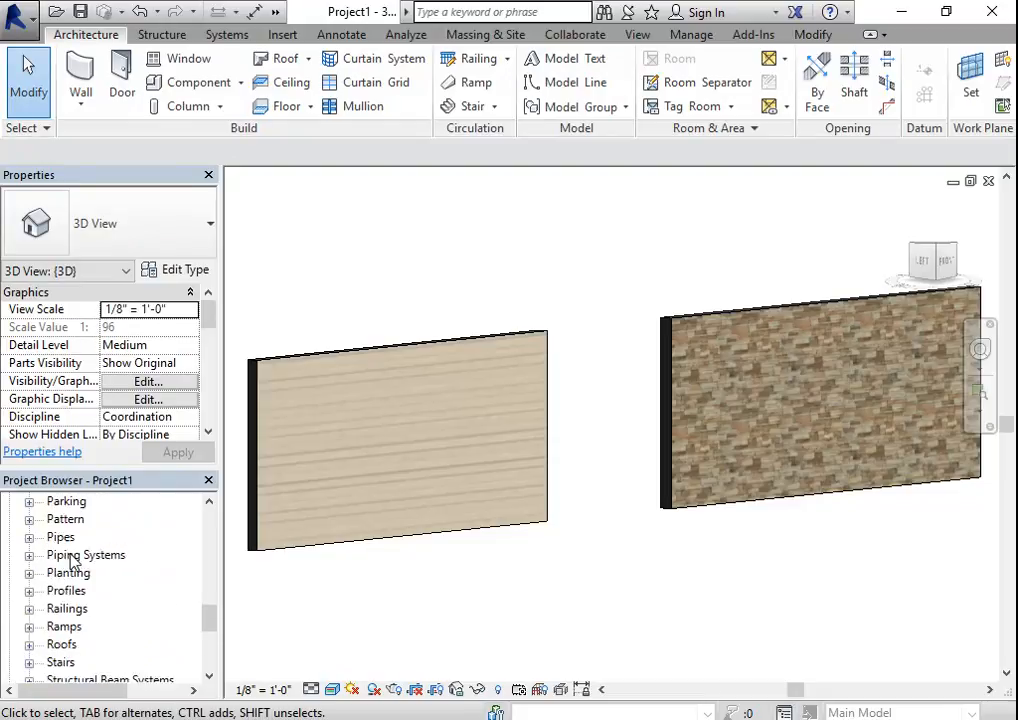
scroll(55, 540, "up", 8)
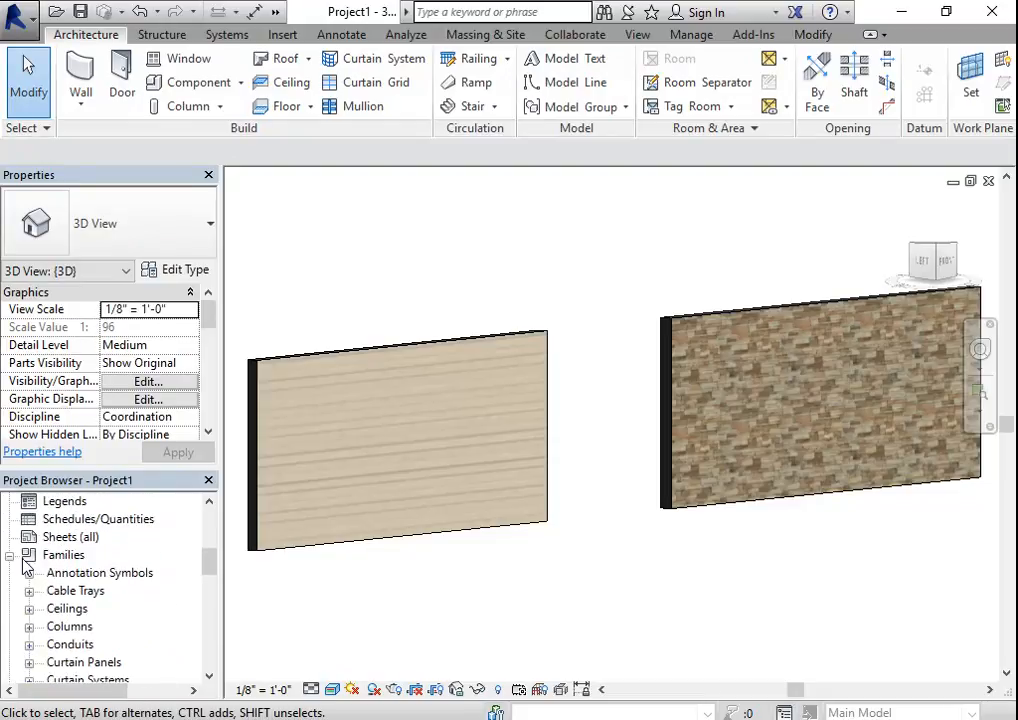
scroll(64, 597, "down", 4)
scroll(62, 597, "down", 7)
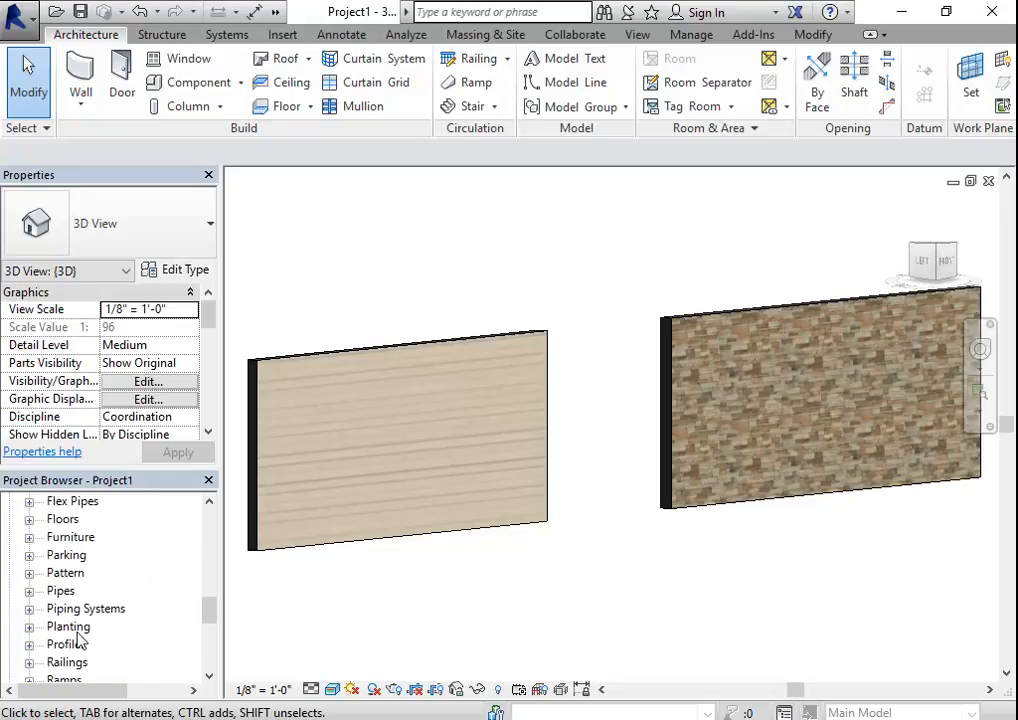
scroll(72, 652, "down", 5)
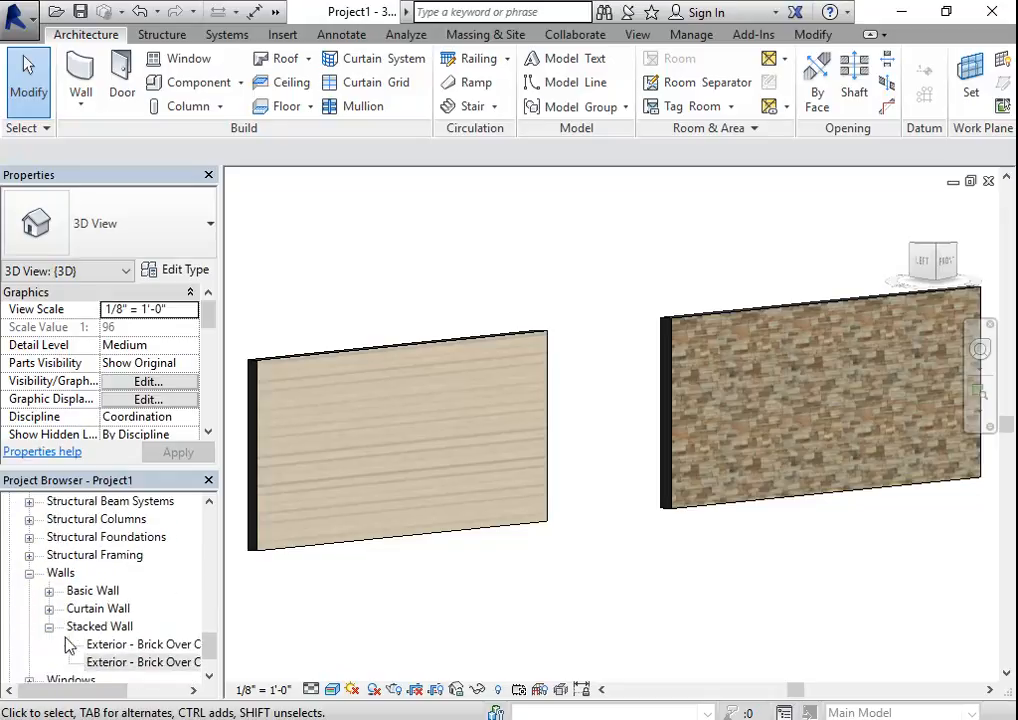
right_click(171, 647)
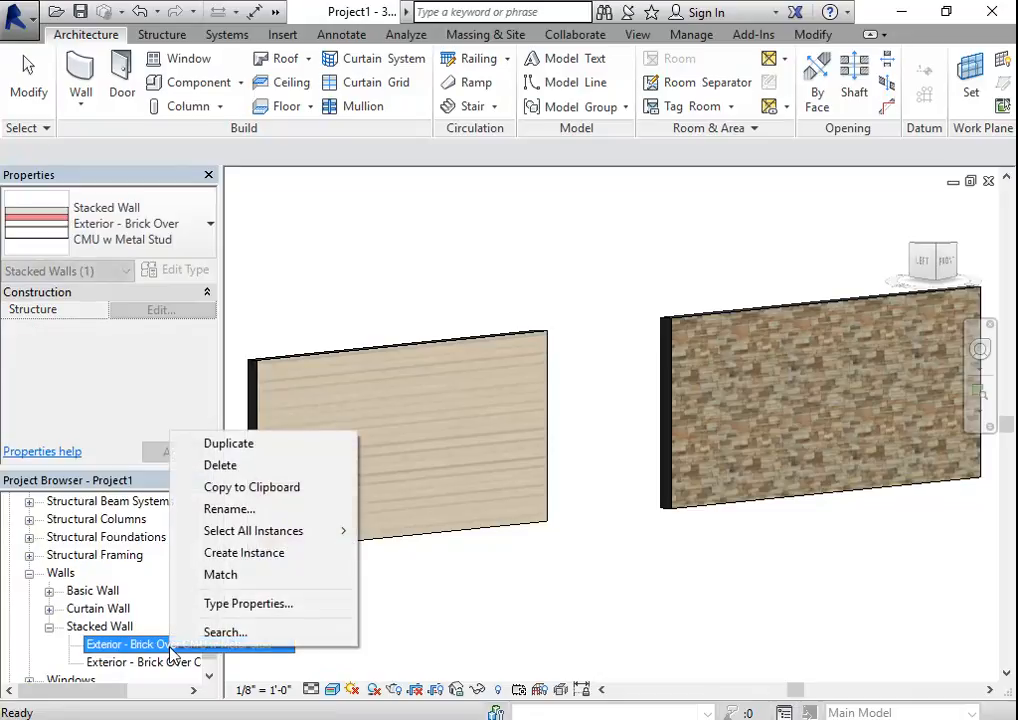
left_click(240, 488)
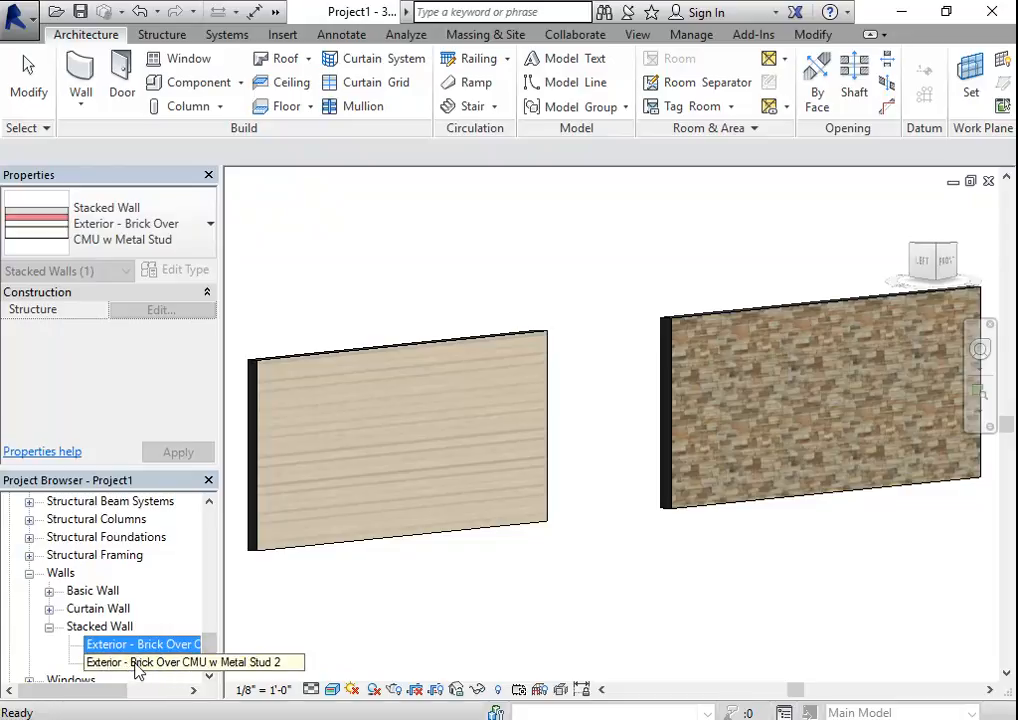
- Rename the stacked wall type Exterior - Brick Over CMU w Metal Stud 2 as Stone and Vinyl
right_click(128, 665)
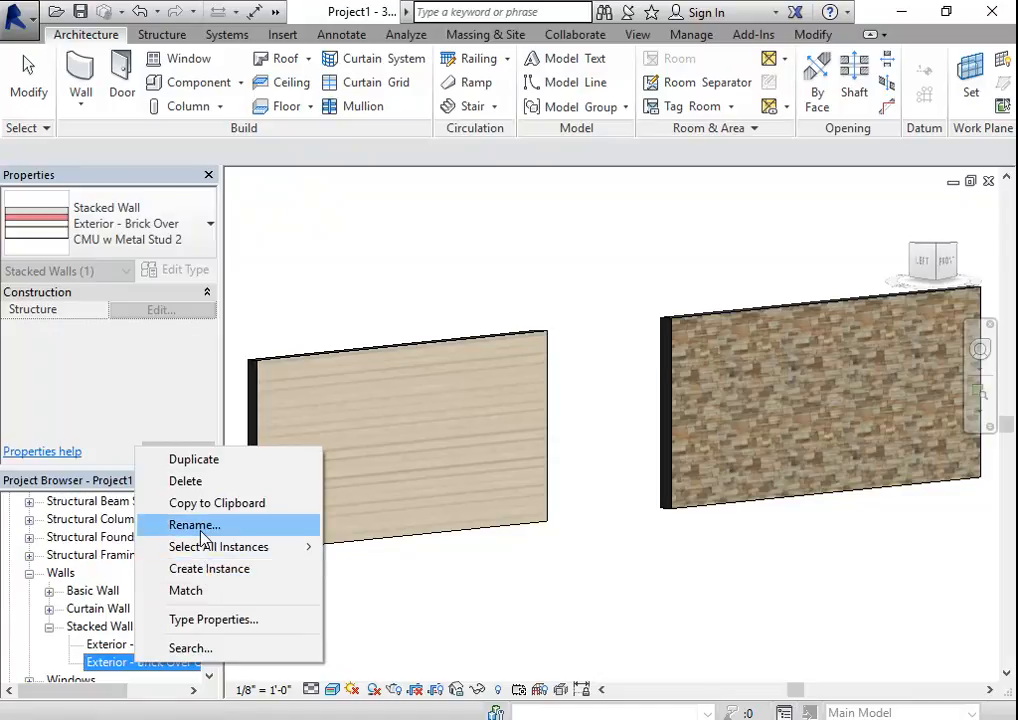
left_click(203, 536)
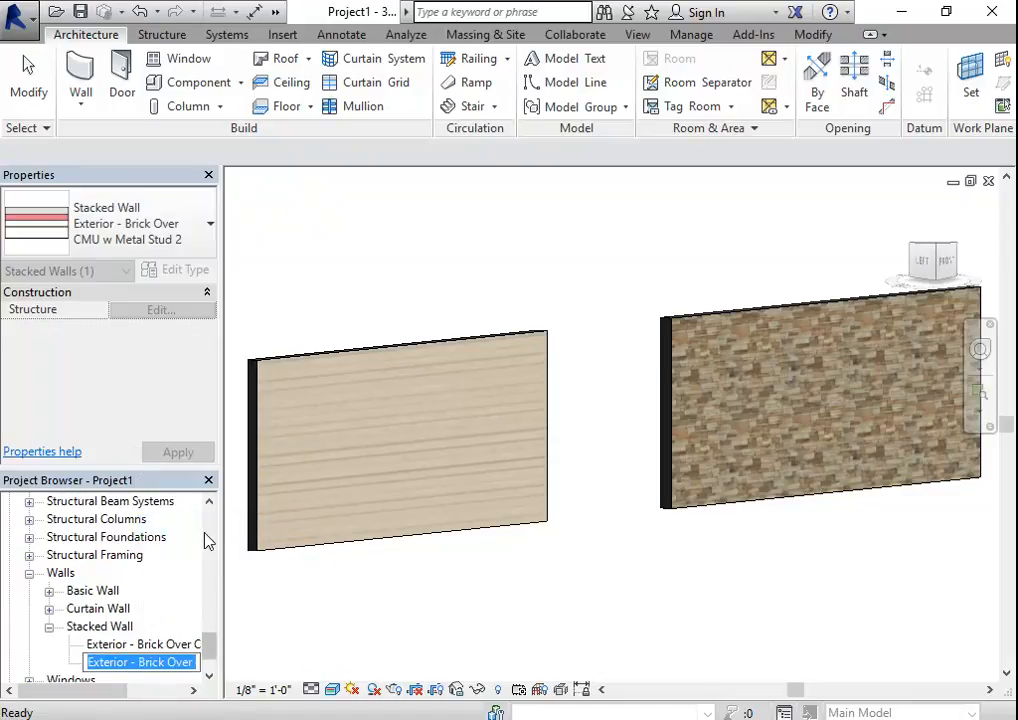
type("Stone and Vinyl")
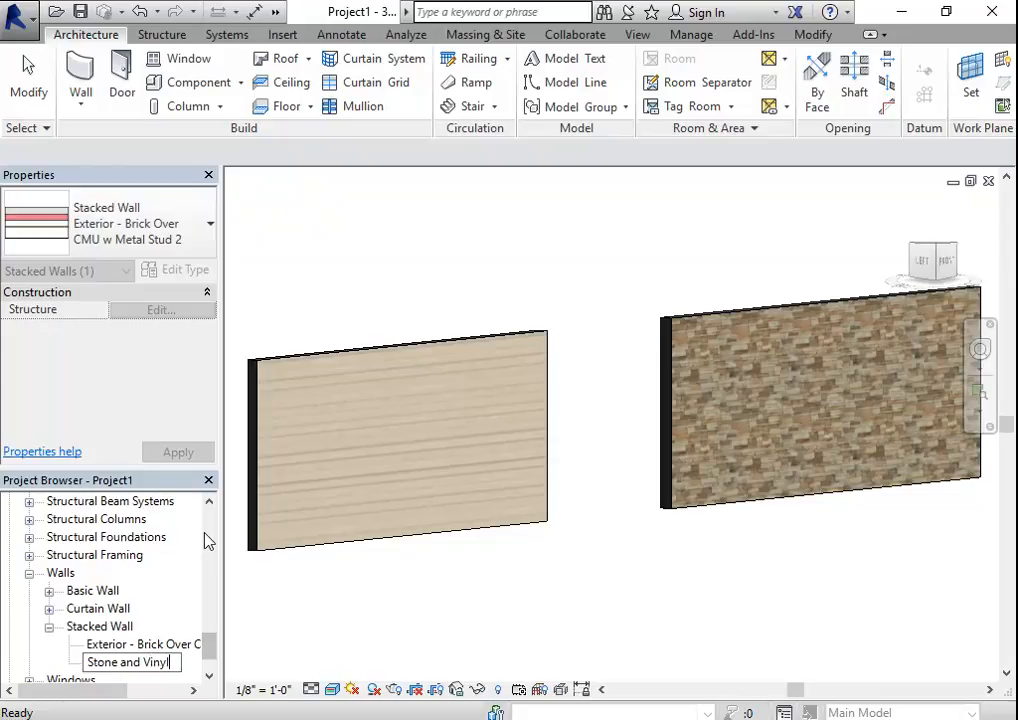
key("Return")
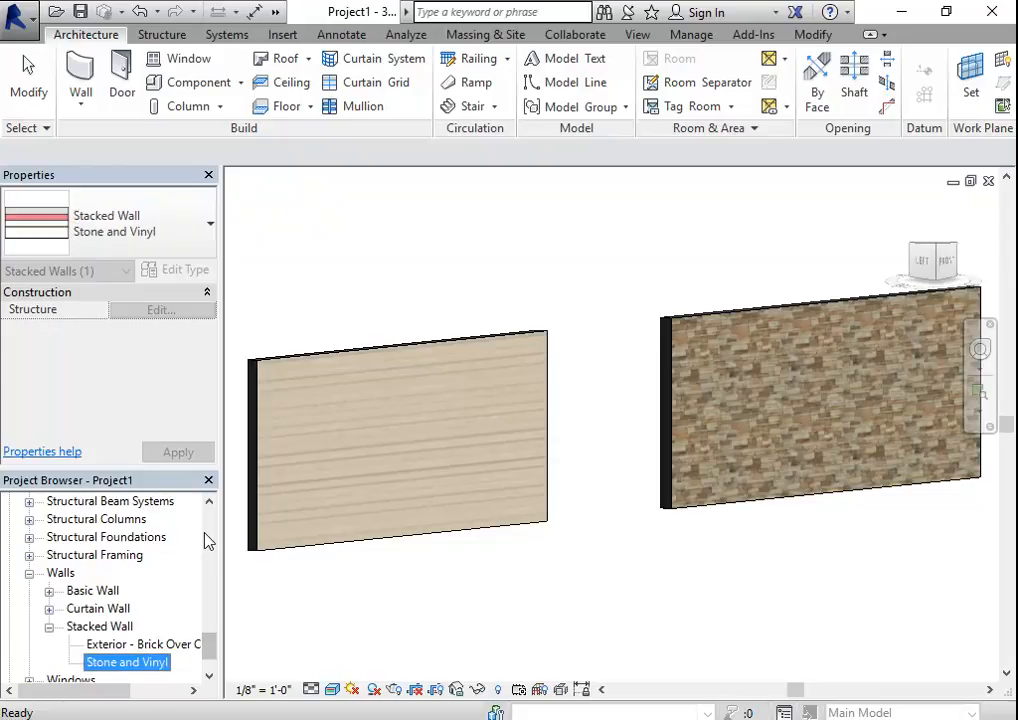
- Open the structure of the Stone and Vinyl stacked wall type for editing and widen the Name column
right_click(160, 663)
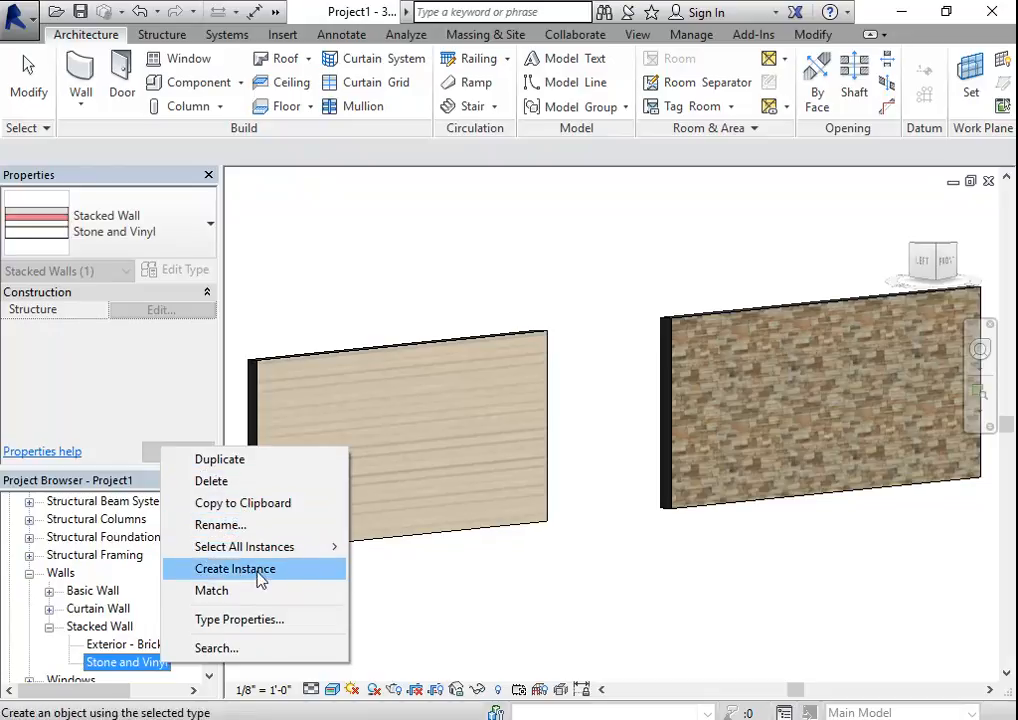
left_click(252, 621)
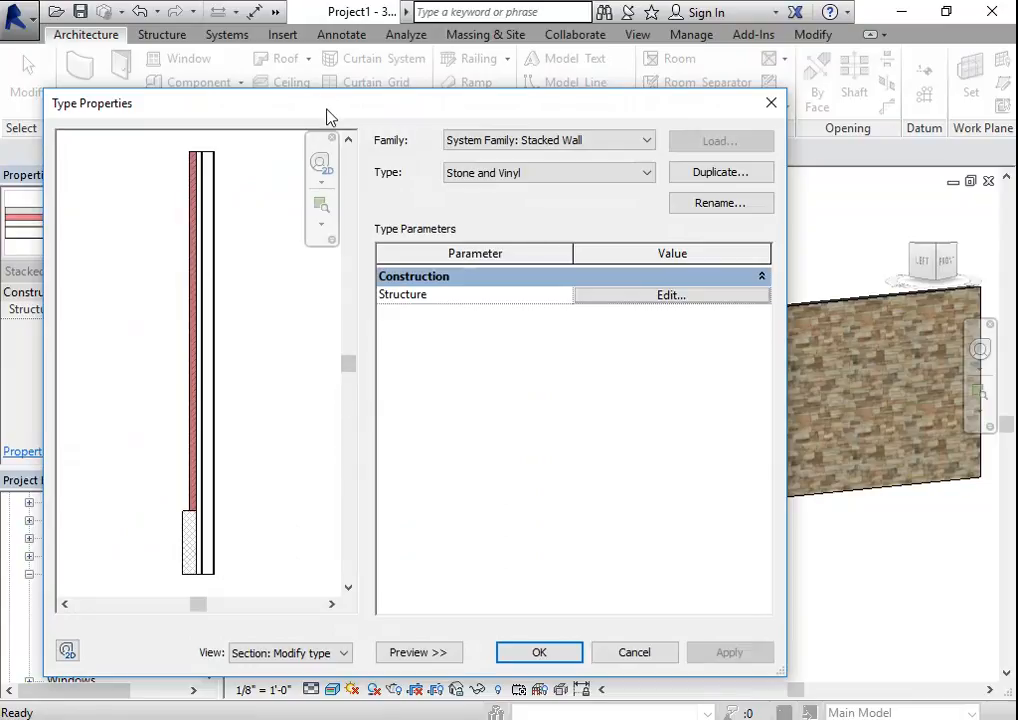
left_click_drag(328, 113, 323, 86)
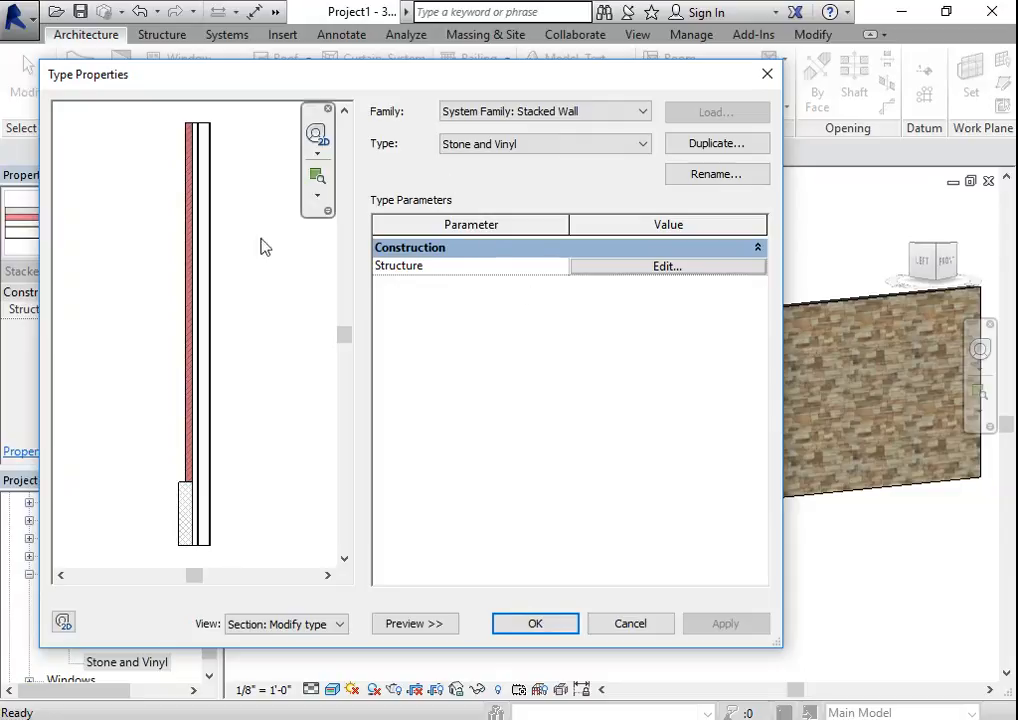
left_click(649, 270)
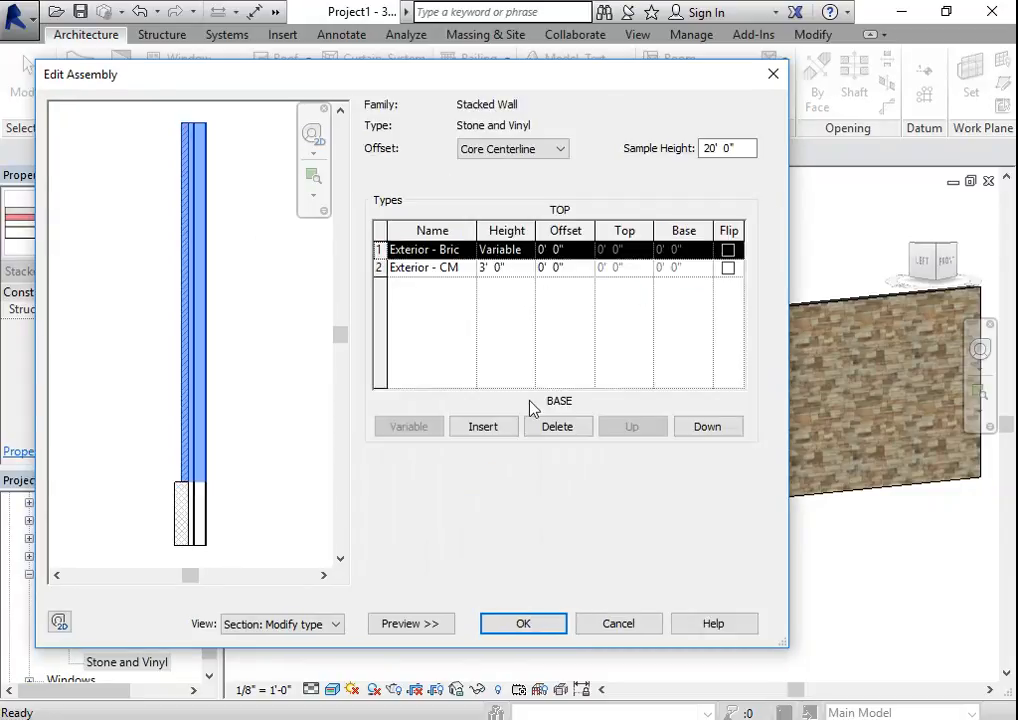
left_click_drag(477, 230, 512, 230)
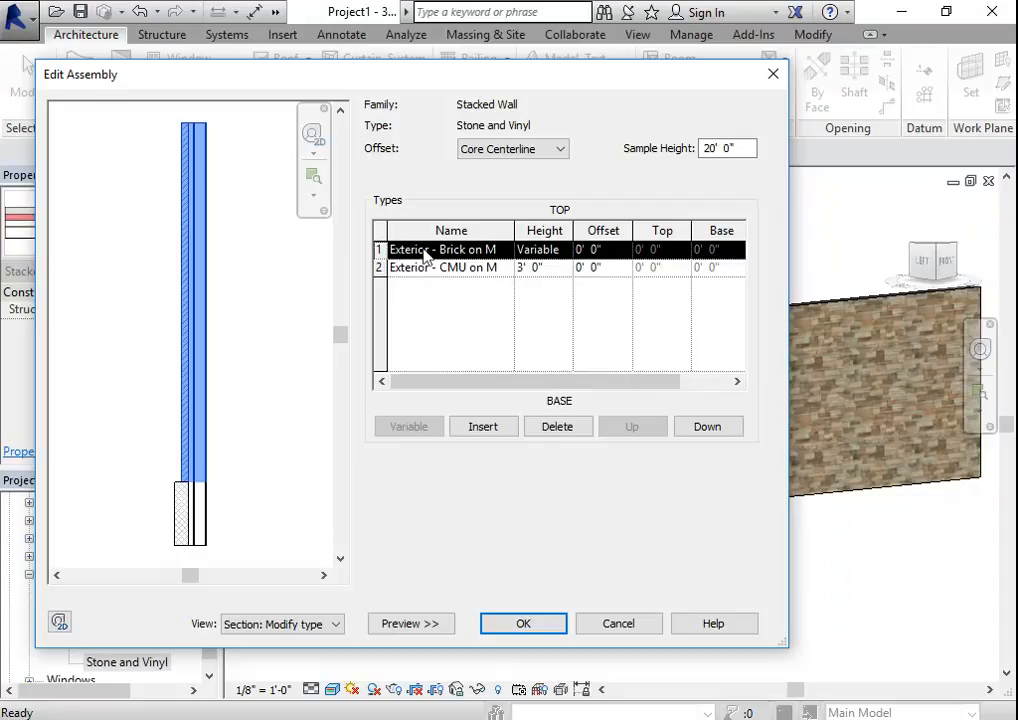
- Set the top wall of the Stone and Vinyl assembly to the Vinyl Siding type
left_click(470, 250)
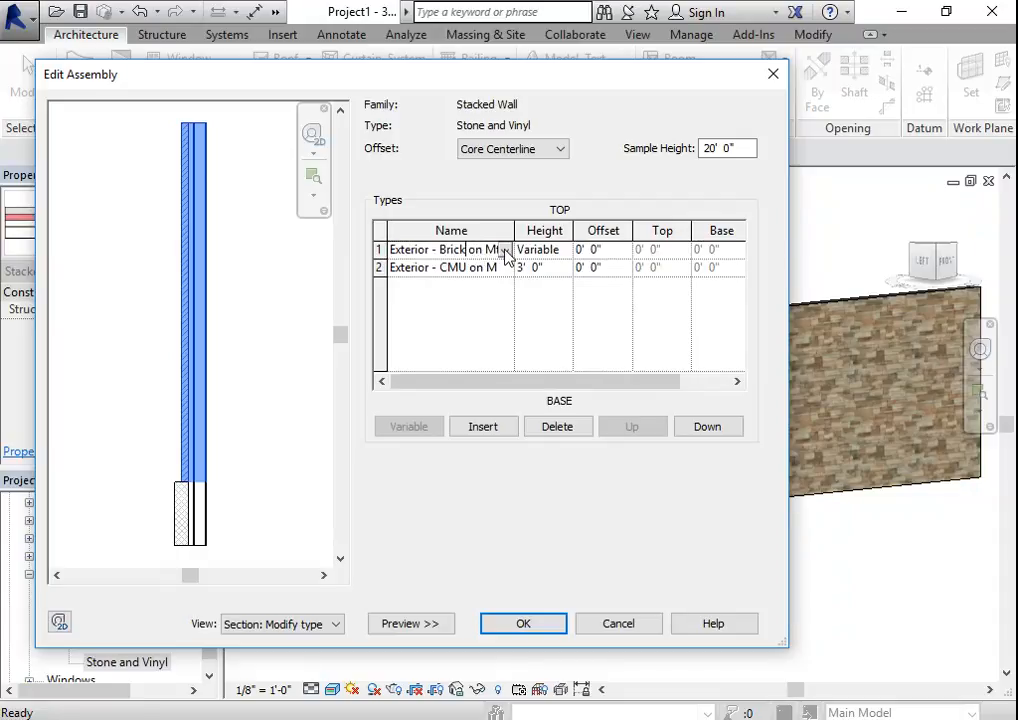
left_click(505, 250)
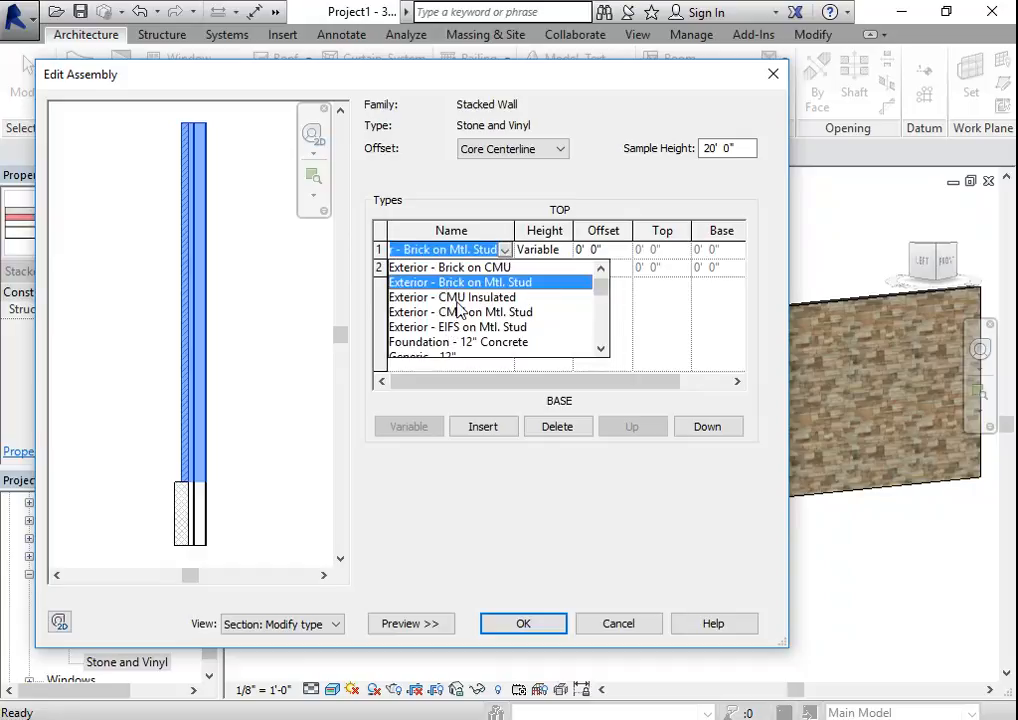
scroll(450, 343, "down", 4)
scroll(470, 345, "down", 2)
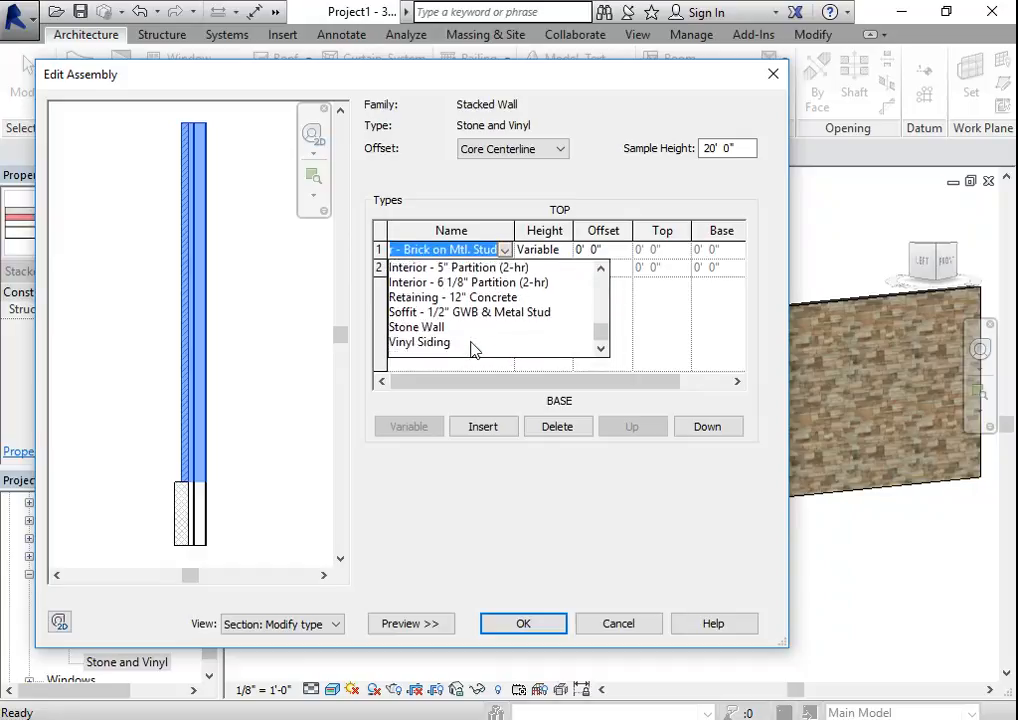
left_click(428, 343)
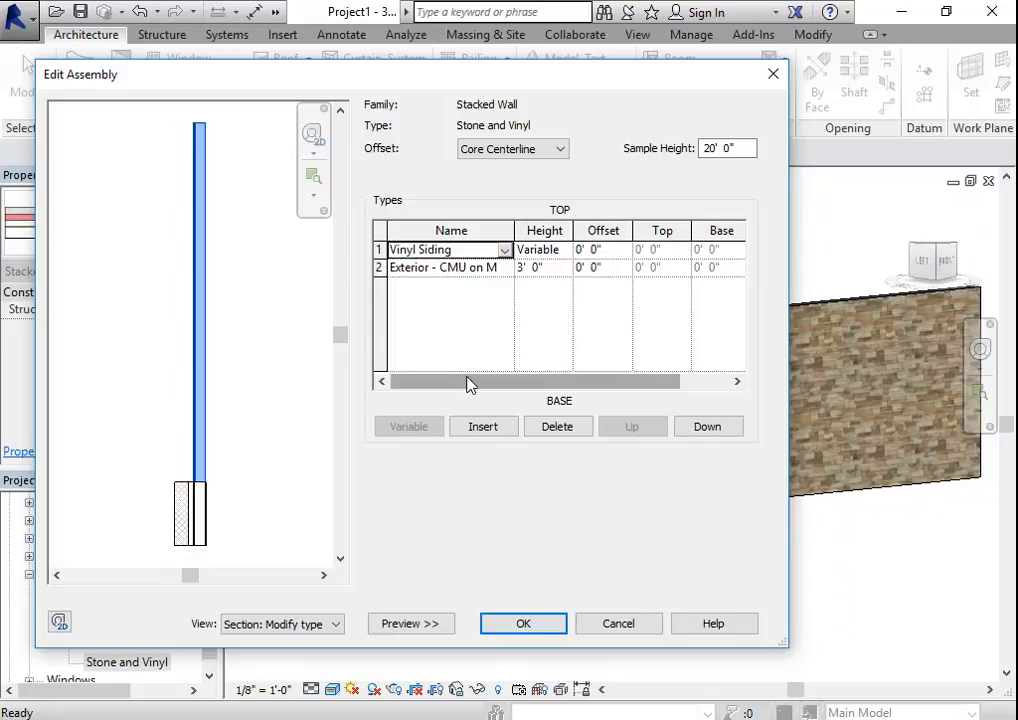
- Set the bottom wall of the Stone and Vinyl assembly to the Stone Wall type
left_click(508, 270)
left_click(505, 267)
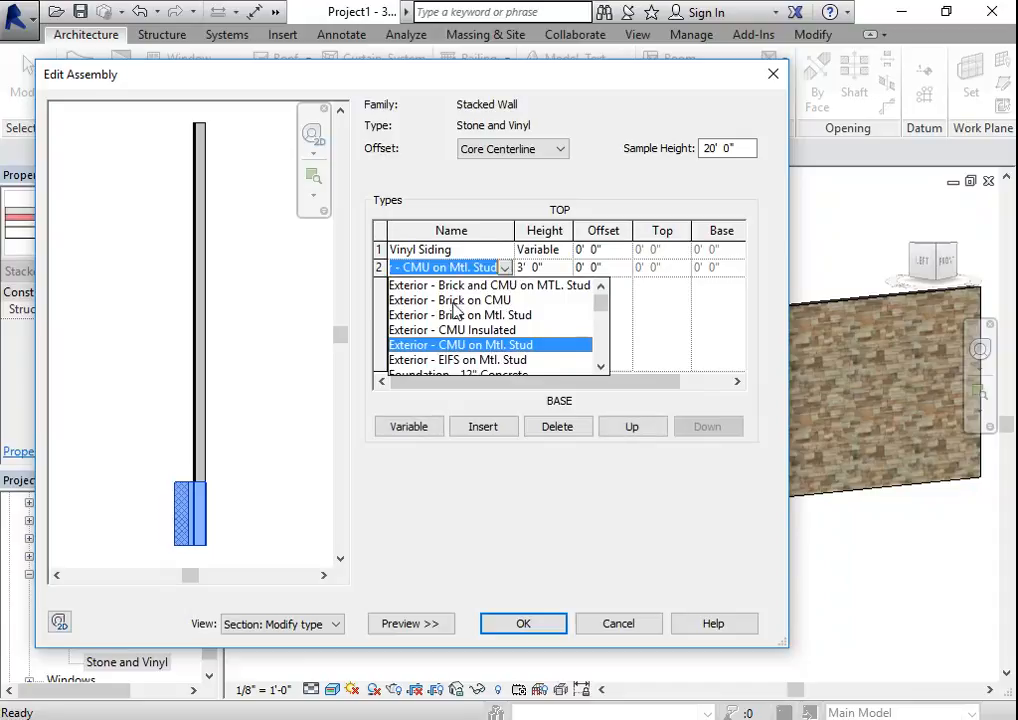
scroll(463, 347, "down", 2)
scroll(450, 330, "down", 6)
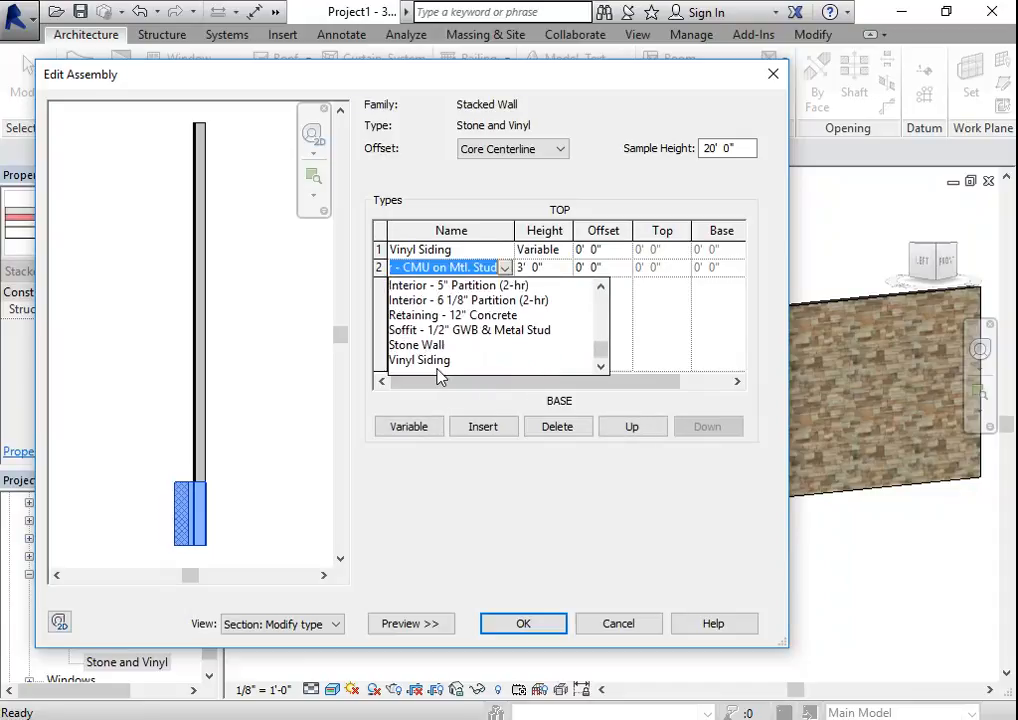
left_click(428, 346)
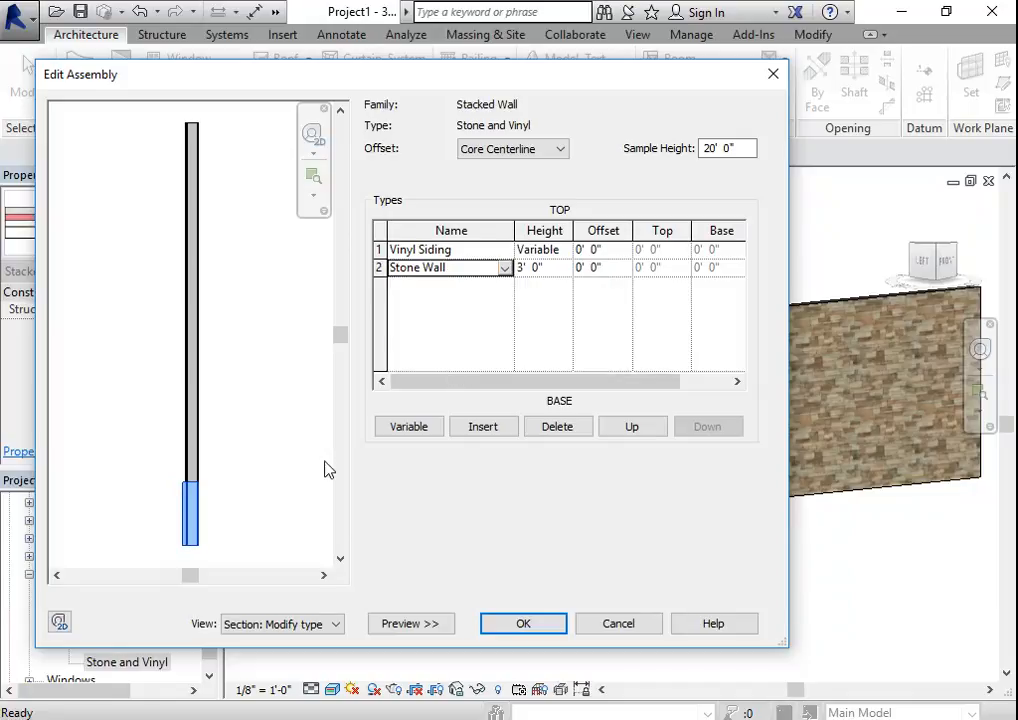
- Set the Stone Wall portion's height to 3' 6" and accept the stacked wall's assembly and type properties
left_click(538, 273)
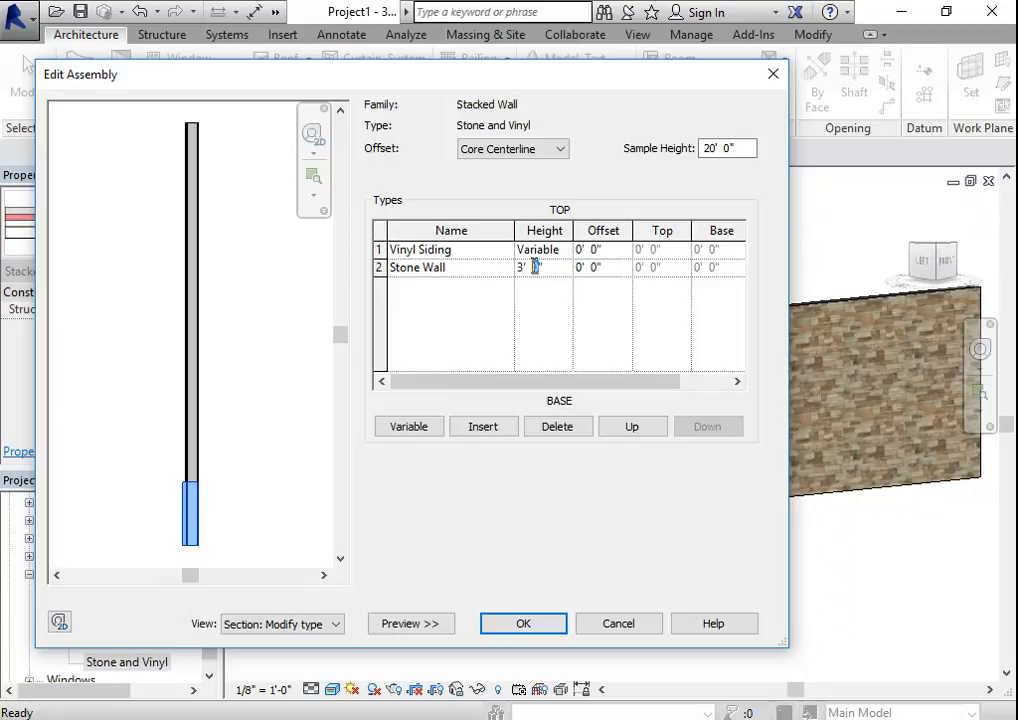
type("6")
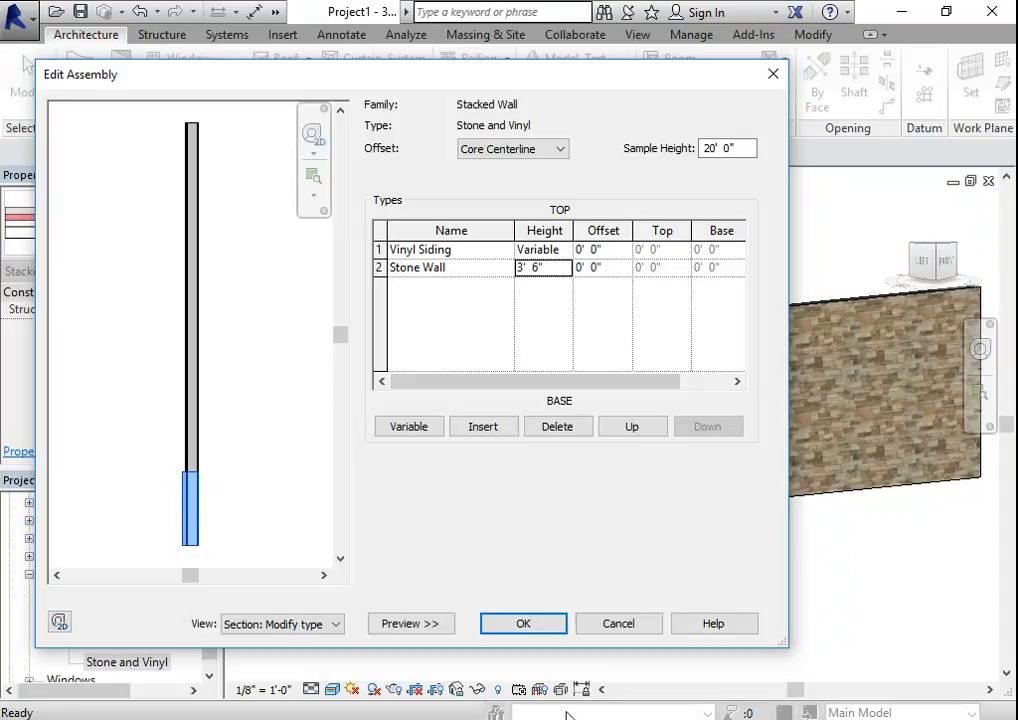
left_click(539, 624)
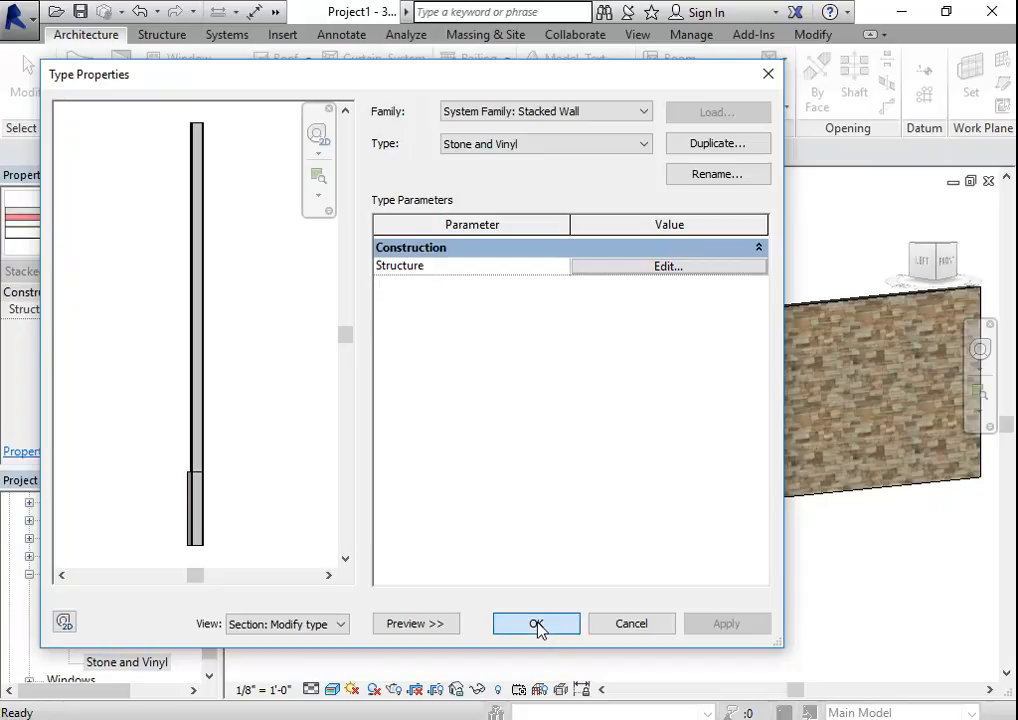
left_click(538, 624)
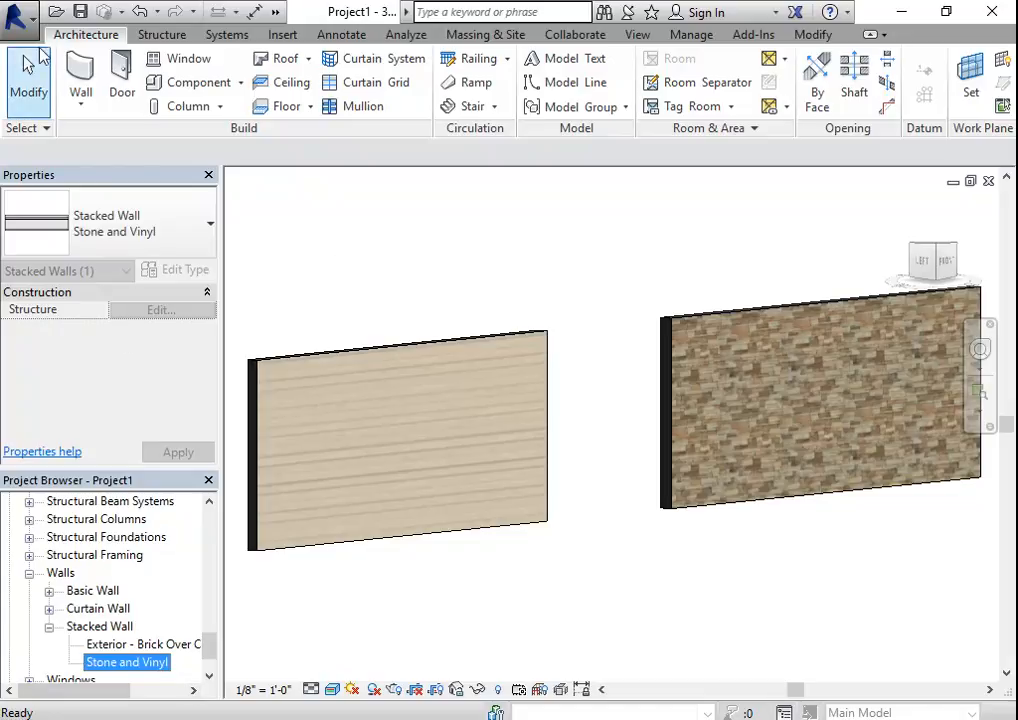
- Start a new wall and look through the available wall types for the Stone and Vinyl stacked wall, then cancel
left_click(81, 80)
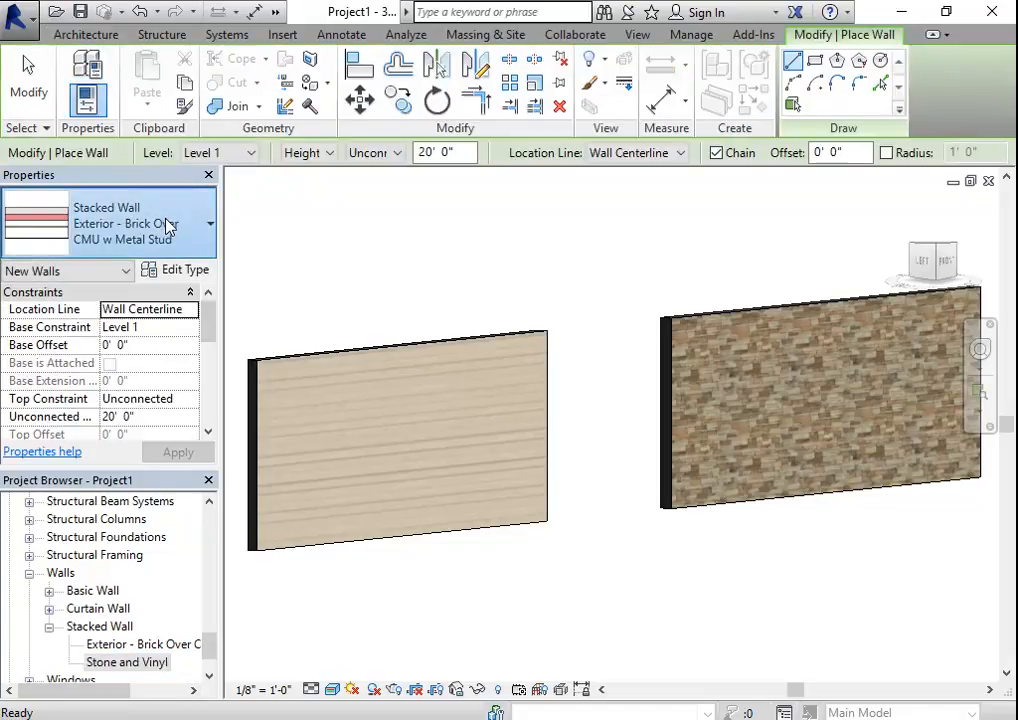
left_click(211, 224)
scroll(148, 445, "up", 2)
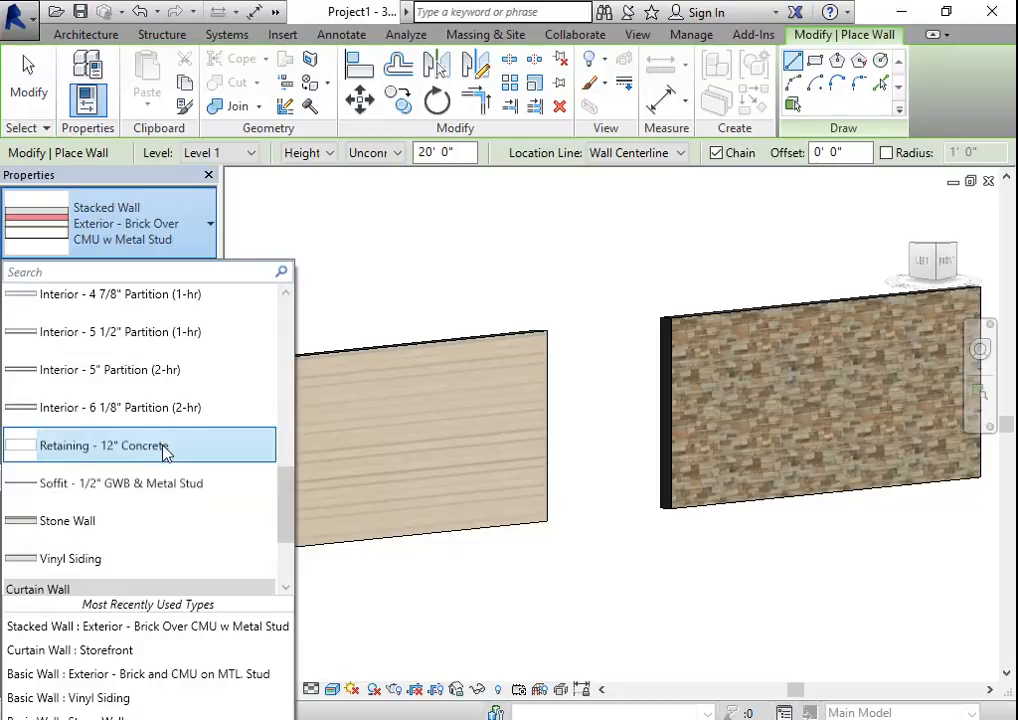
scroll(170, 438, "up", 2)
scroll(170, 438, "up", 5)
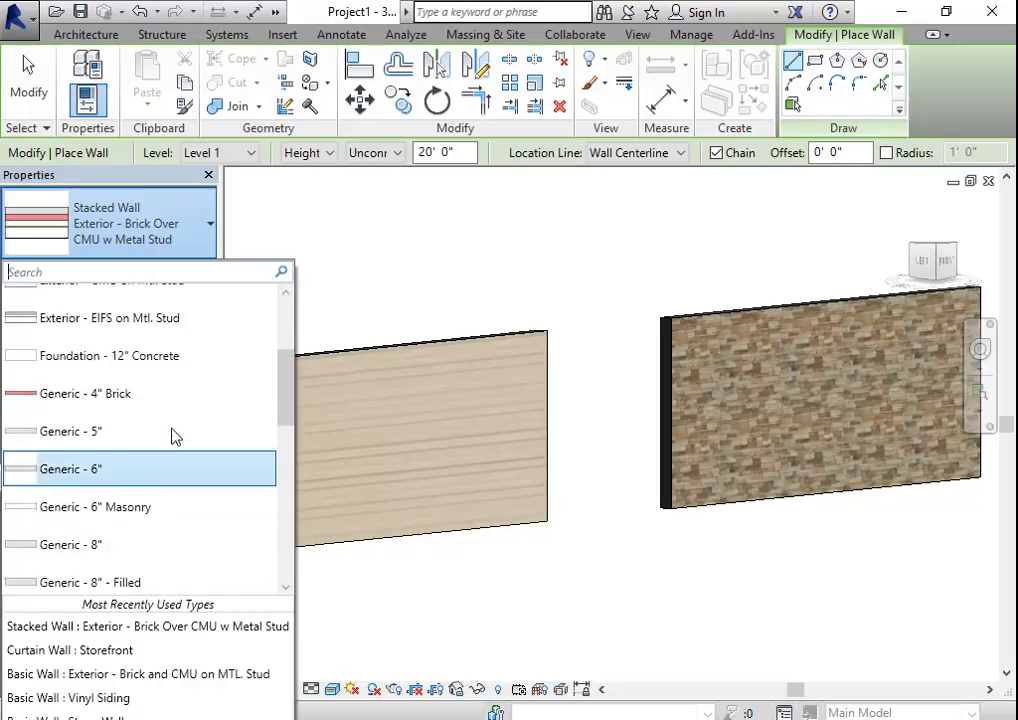
scroll(170, 446, "down", 2)
scroll(135, 495, "down", 5)
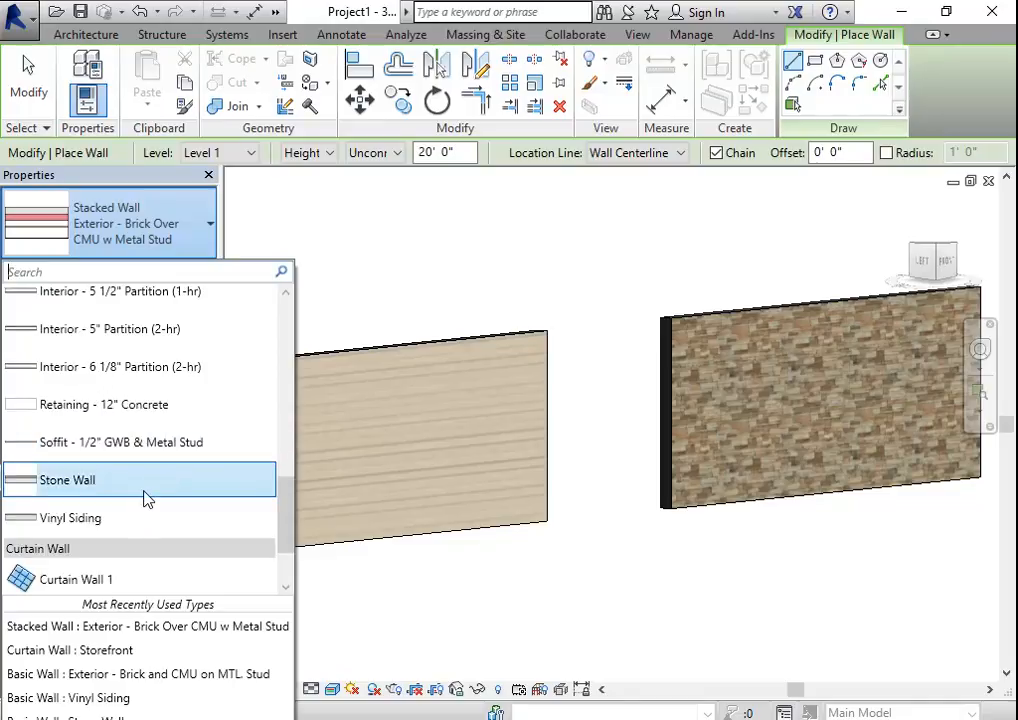
scroll(140, 495, "down", 2)
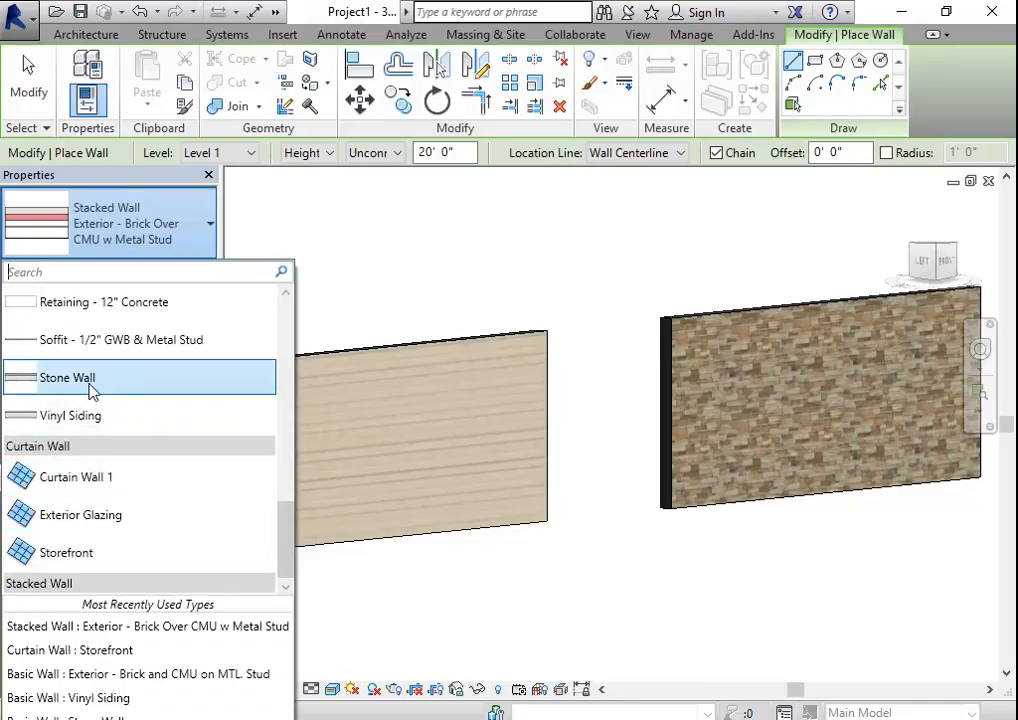
scroll(172, 407, "up", 3)
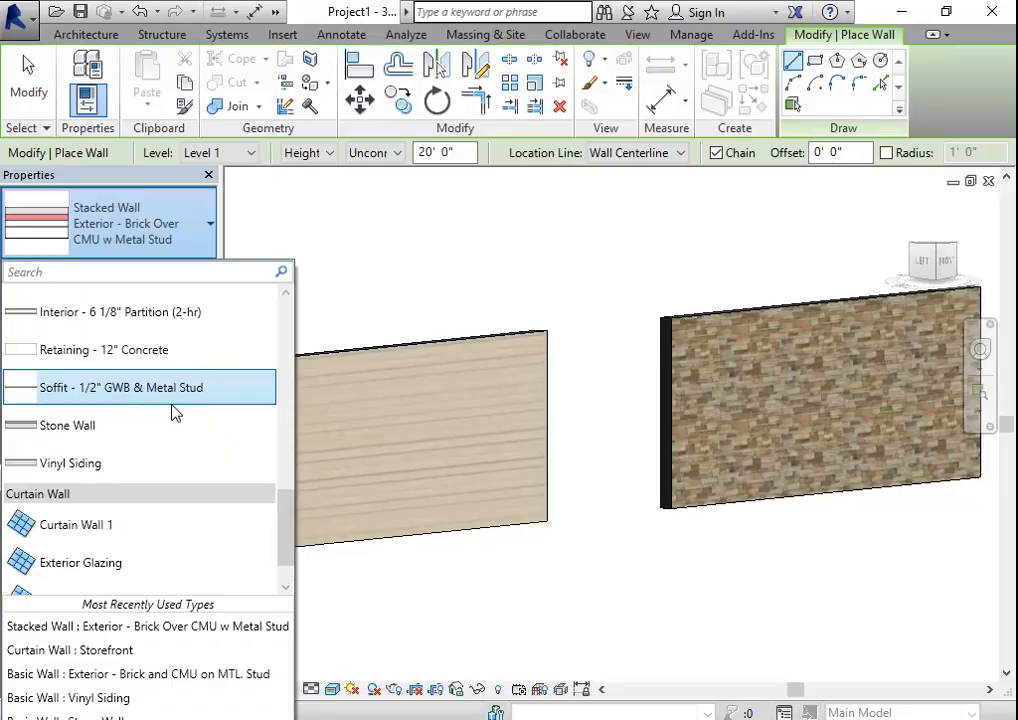
scroll(172, 410, "up", 4)
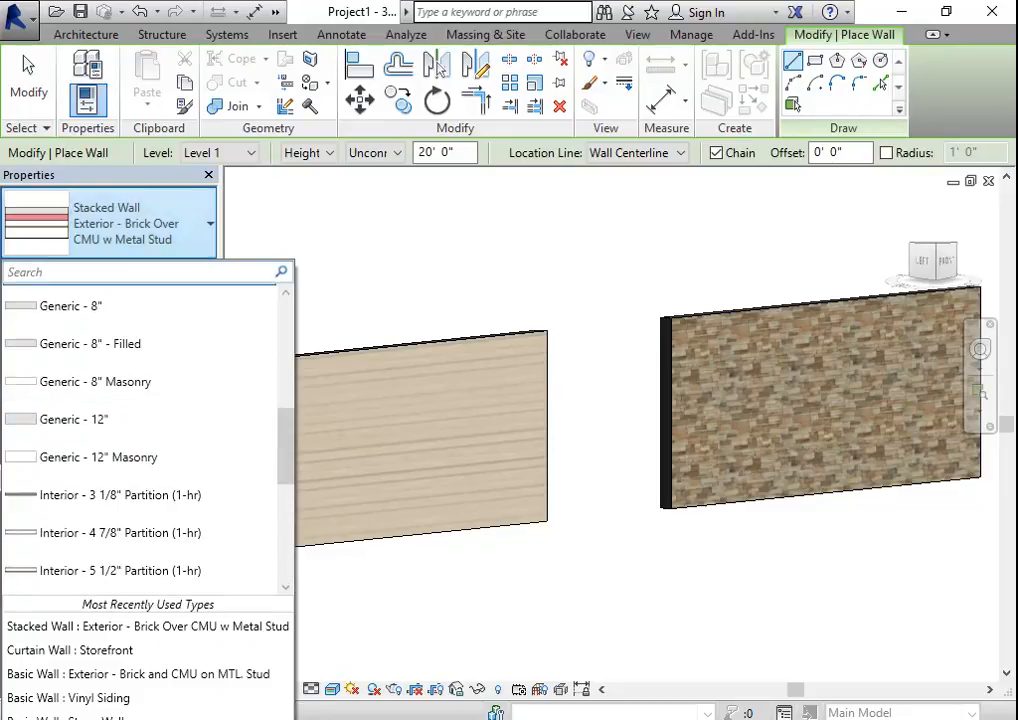
key("Escape")
key("Escape")
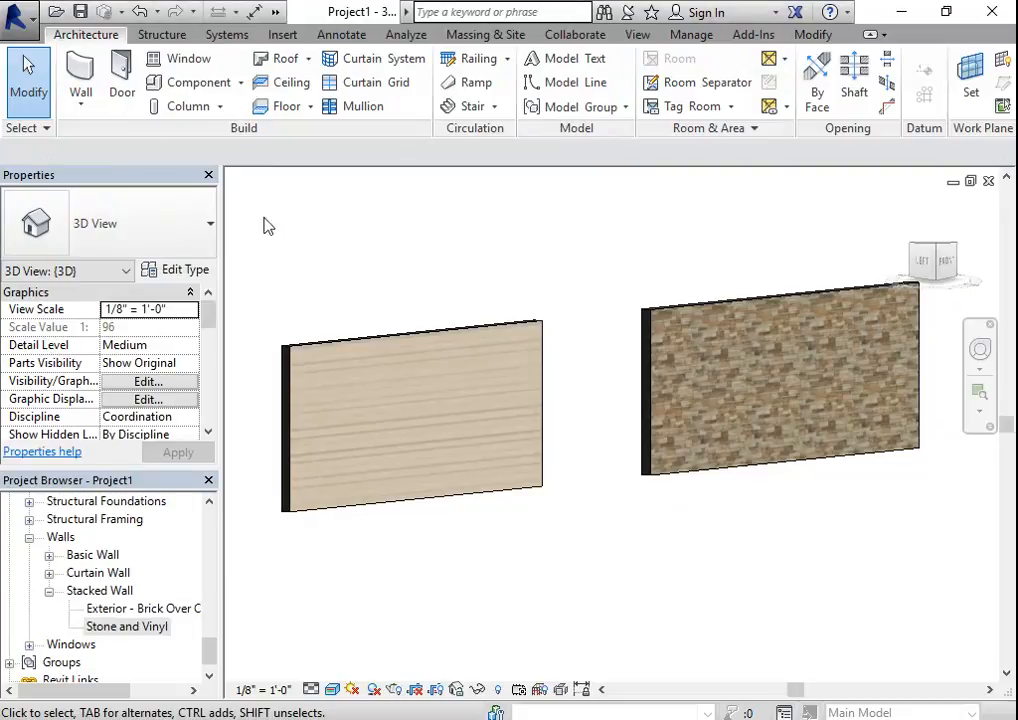
- Restart the architectural wall command, check the basic, curtain and stacked wall types again, and leave the command
left_click(83, 108)
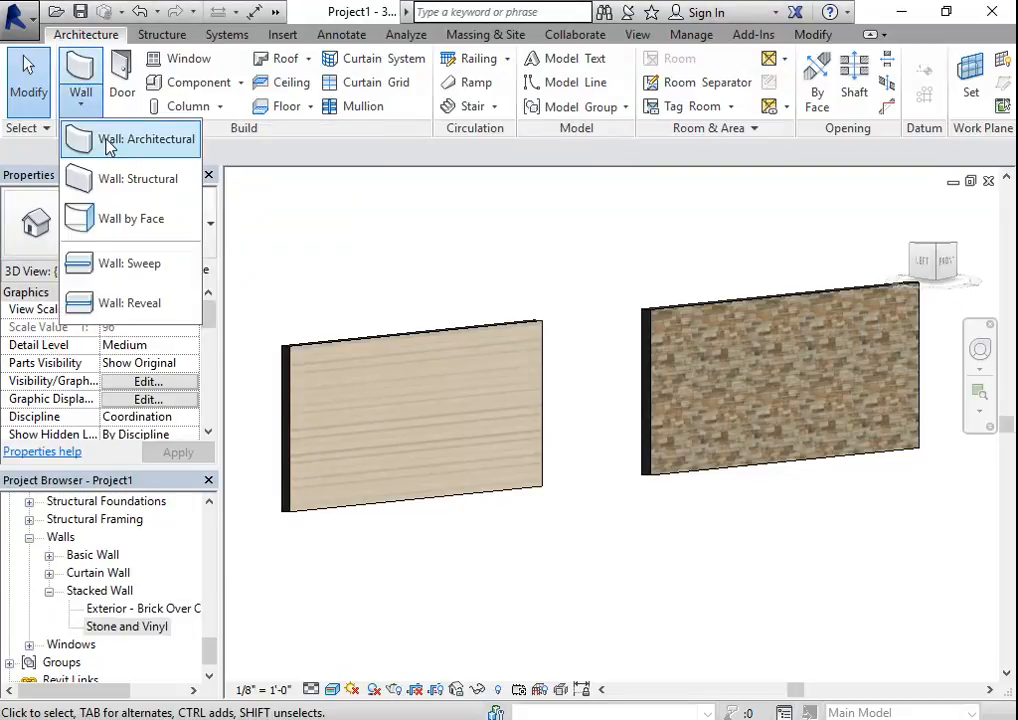
left_click(115, 122)
left_click(178, 247)
scroll(132, 409, "up", 10)
scroll(90, 338, "up", 3)
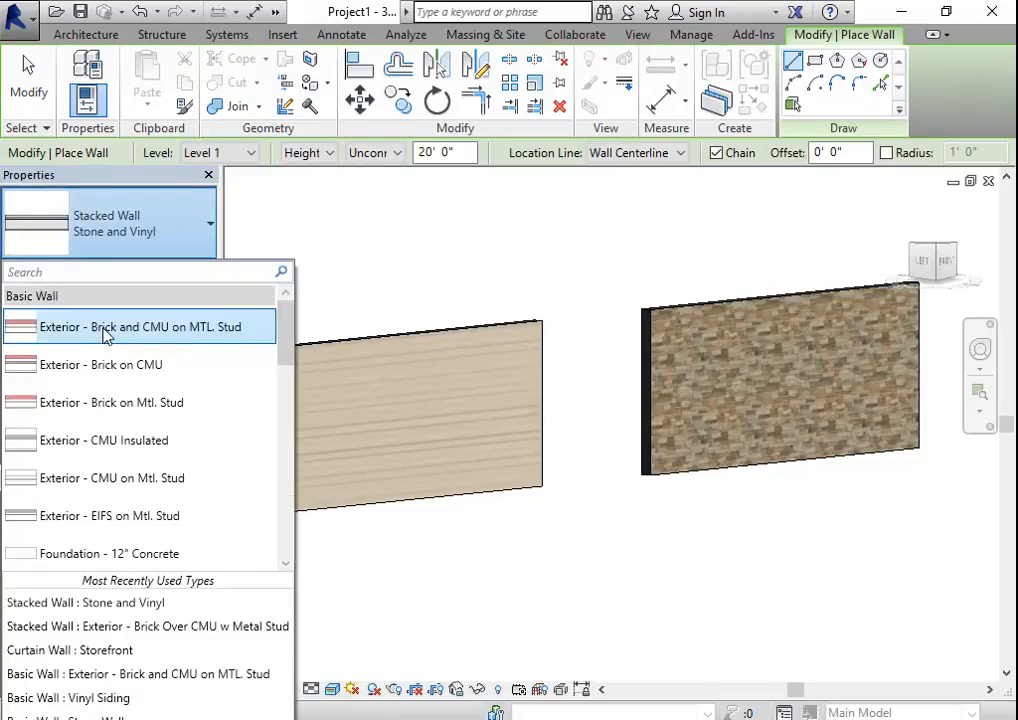
scroll(125, 466, "down", 5)
scroll(117, 464, "down", 5)
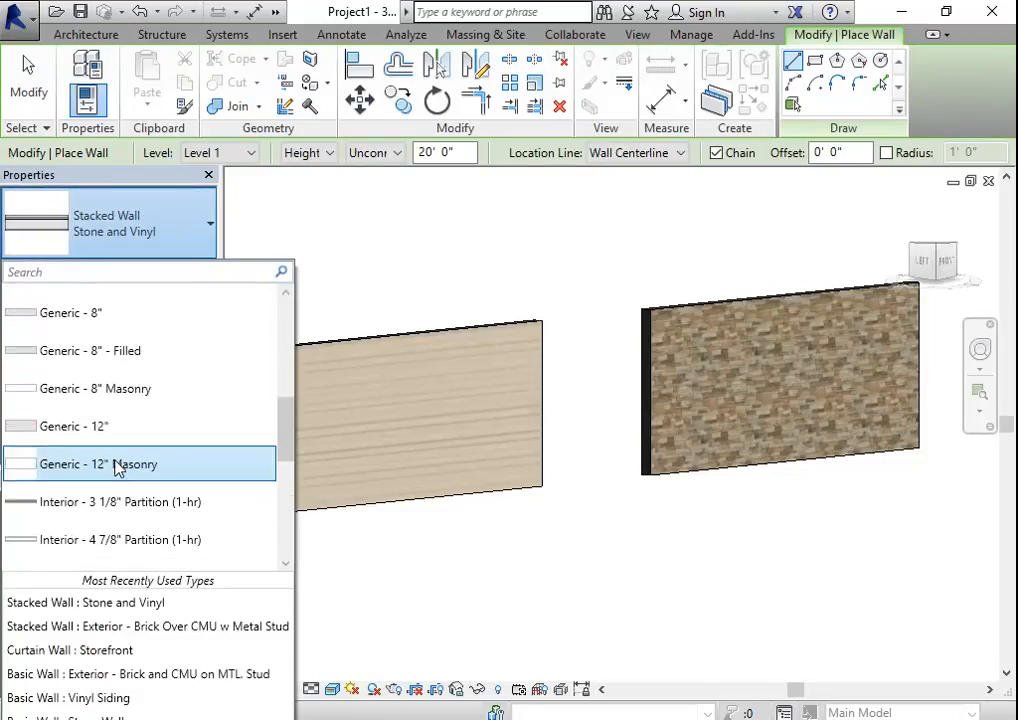
scroll(100, 500, "down", 1)
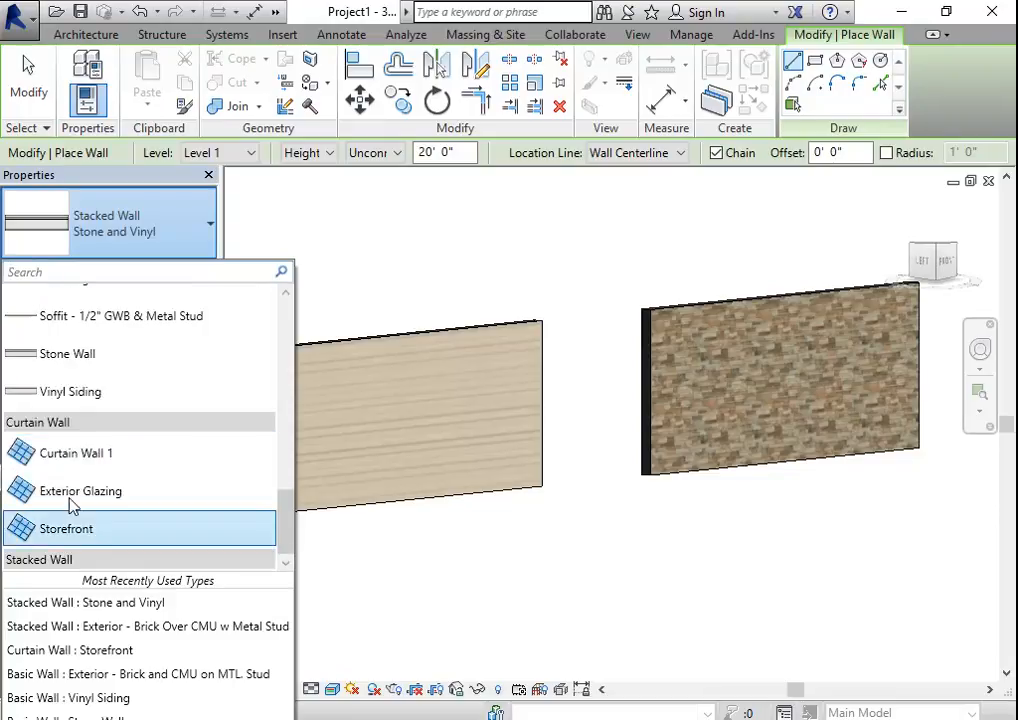
scroll(130, 445, "up", 3)
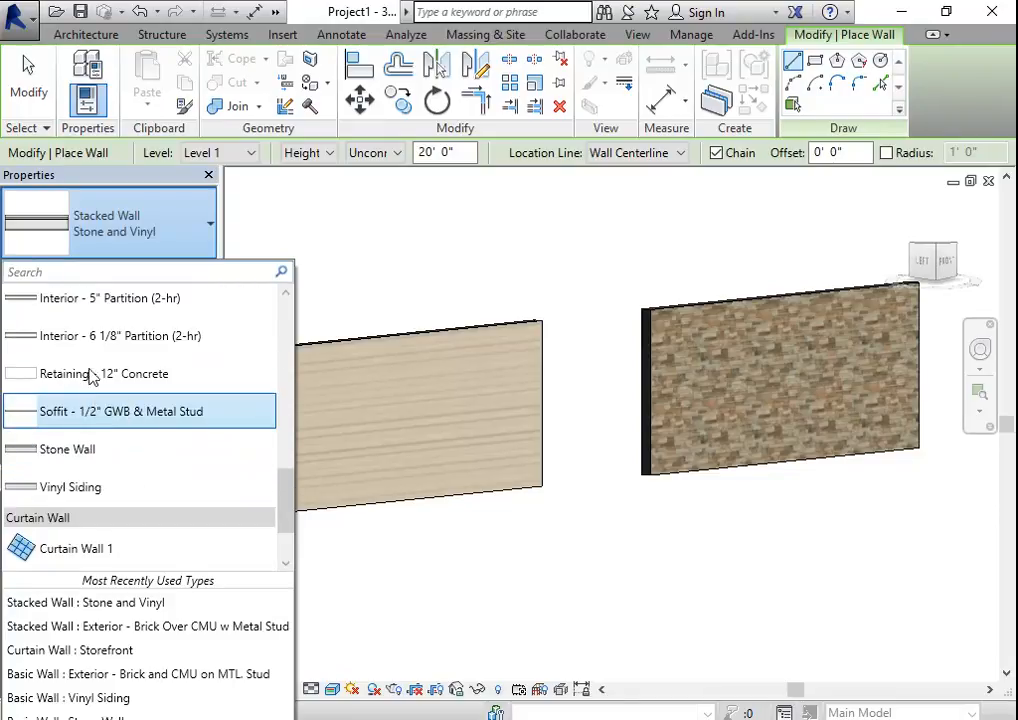
key("Escape")
key("Escape")
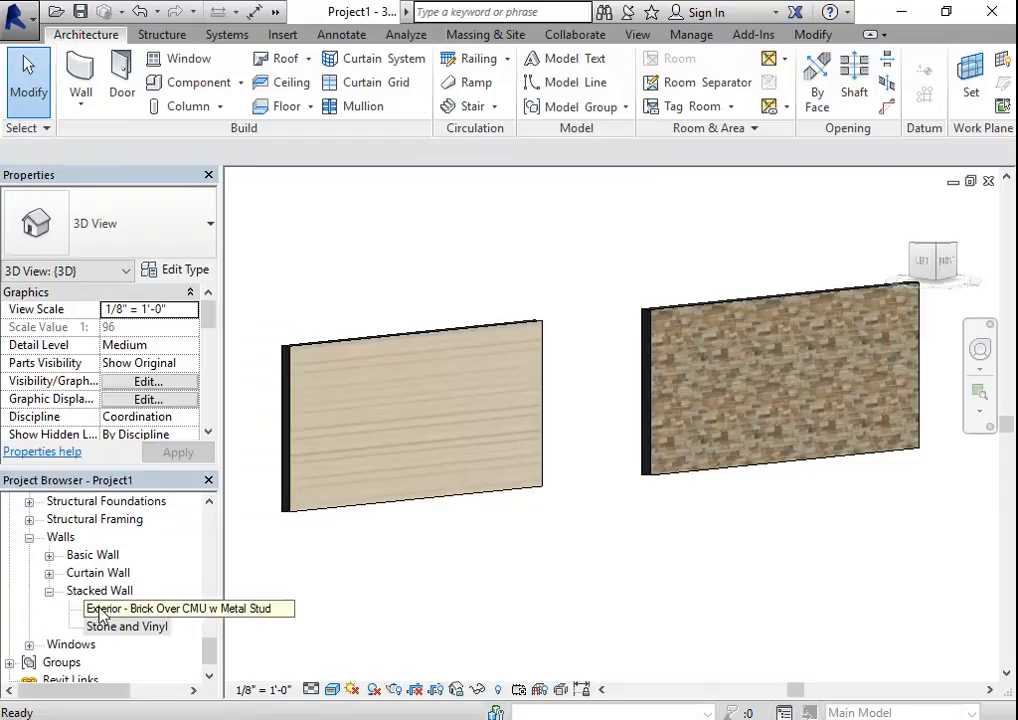
- Create an instance of Stone and Vinyl from the project's stacked walls, drawn about 36' 6" long in front of the sample walls, and check its type
right_click(120, 627)
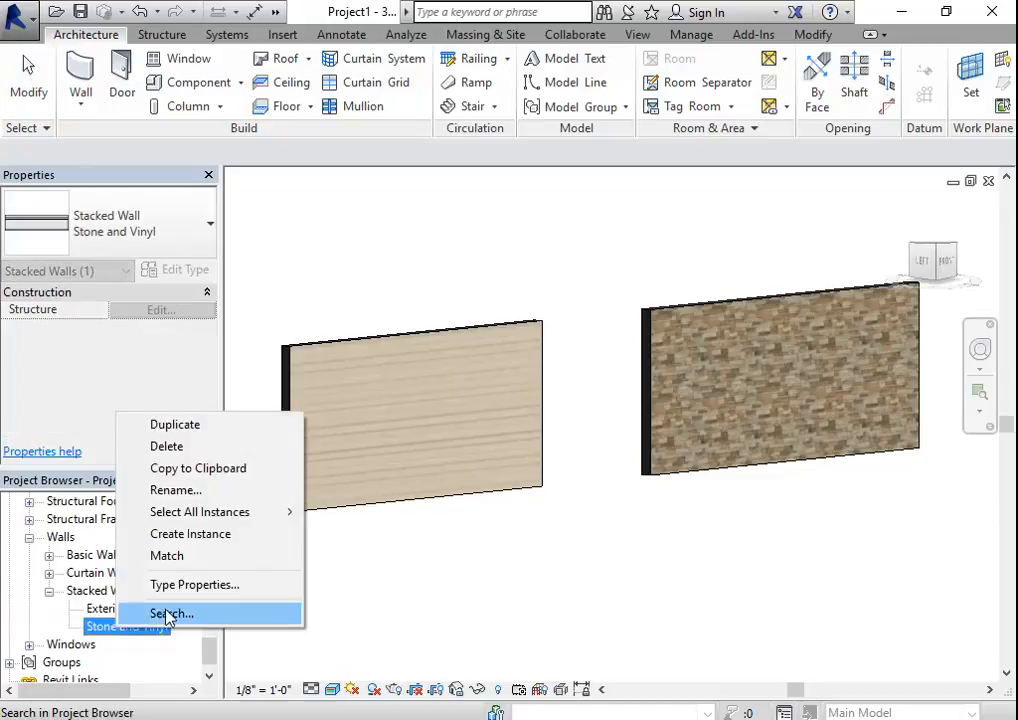
left_click(176, 535)
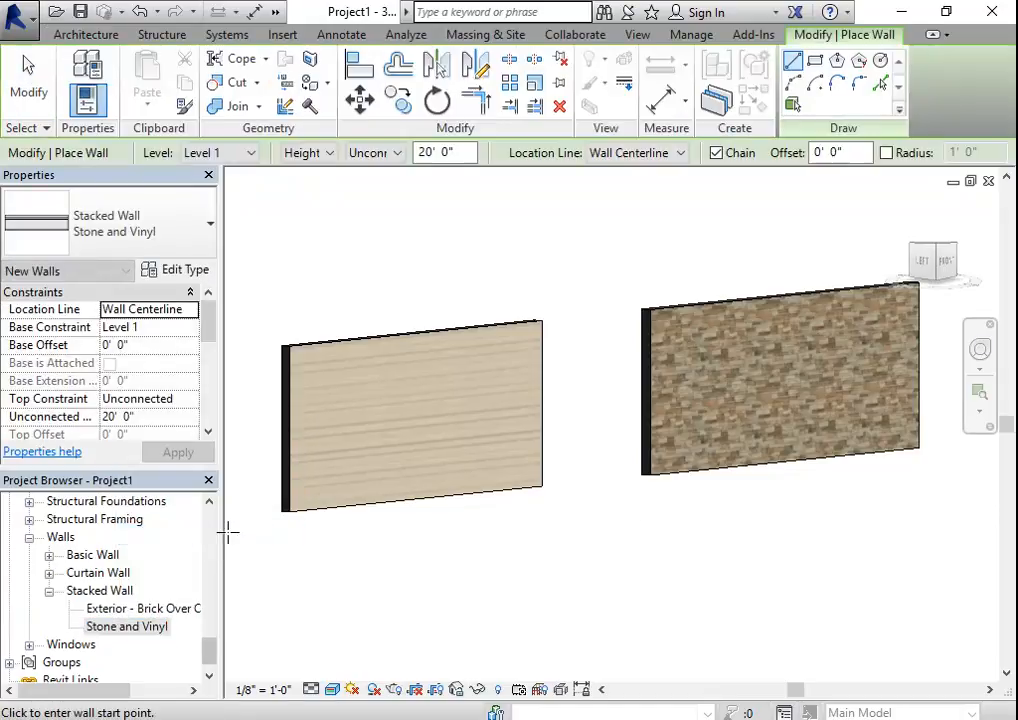
left_click(760, 564)
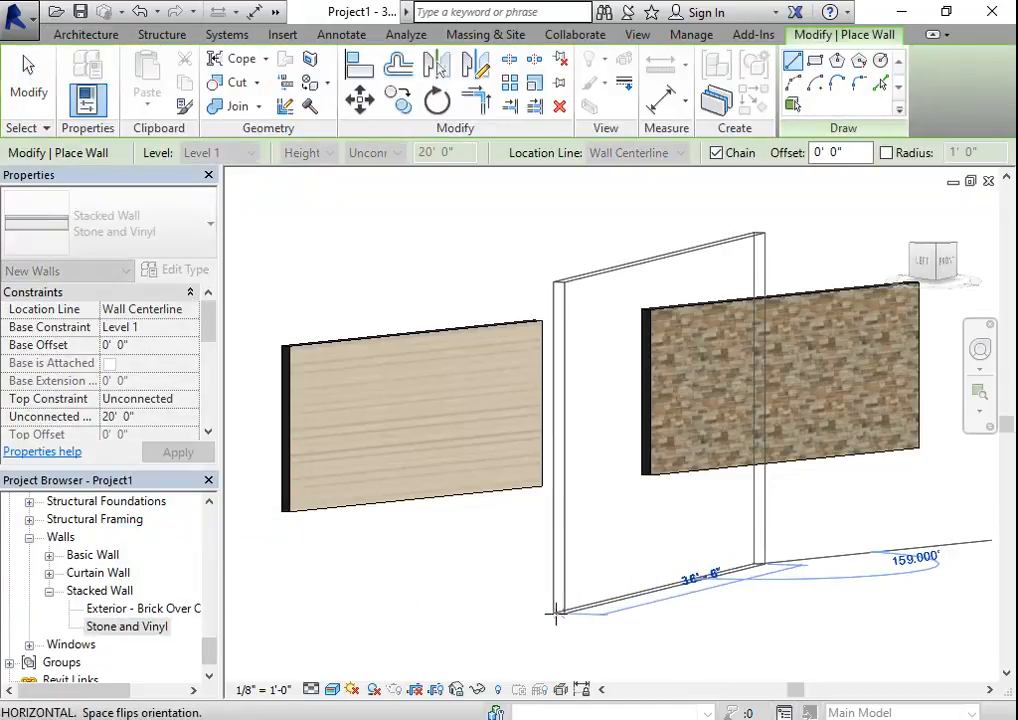
left_click(556, 614)
key("Escape")
key("Escape")
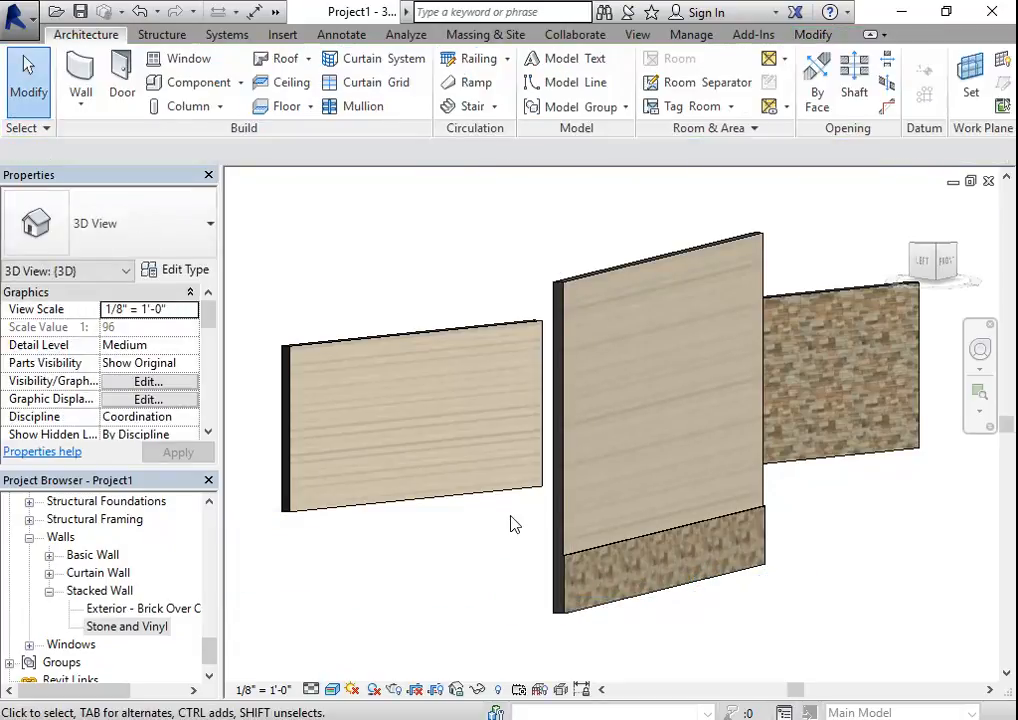
left_click(640, 556)
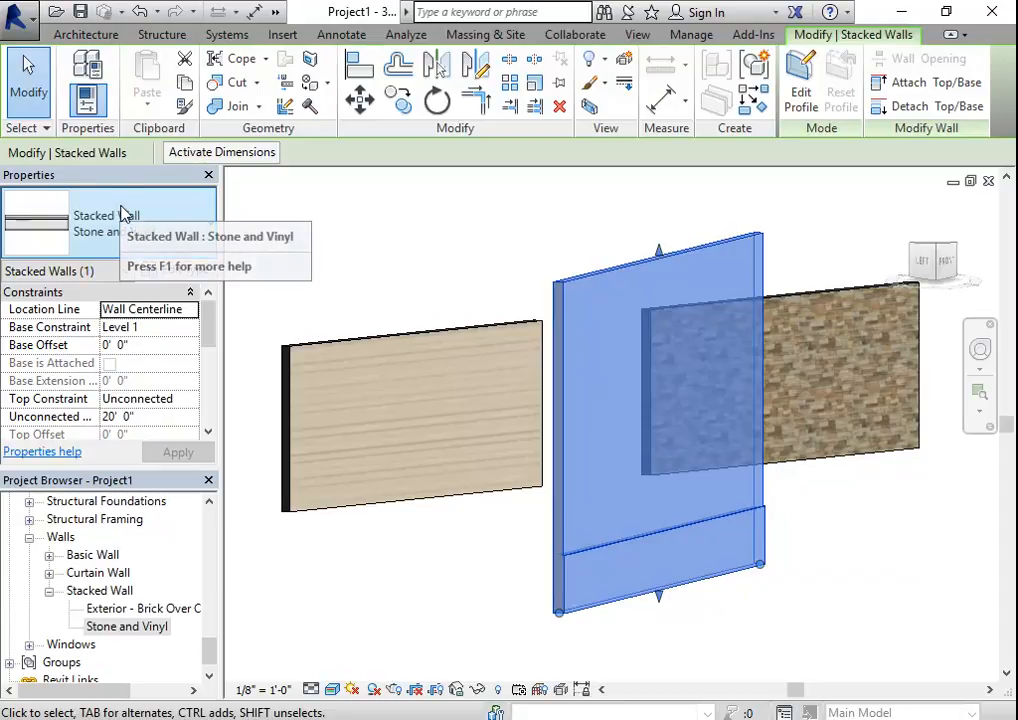
key("Escape")
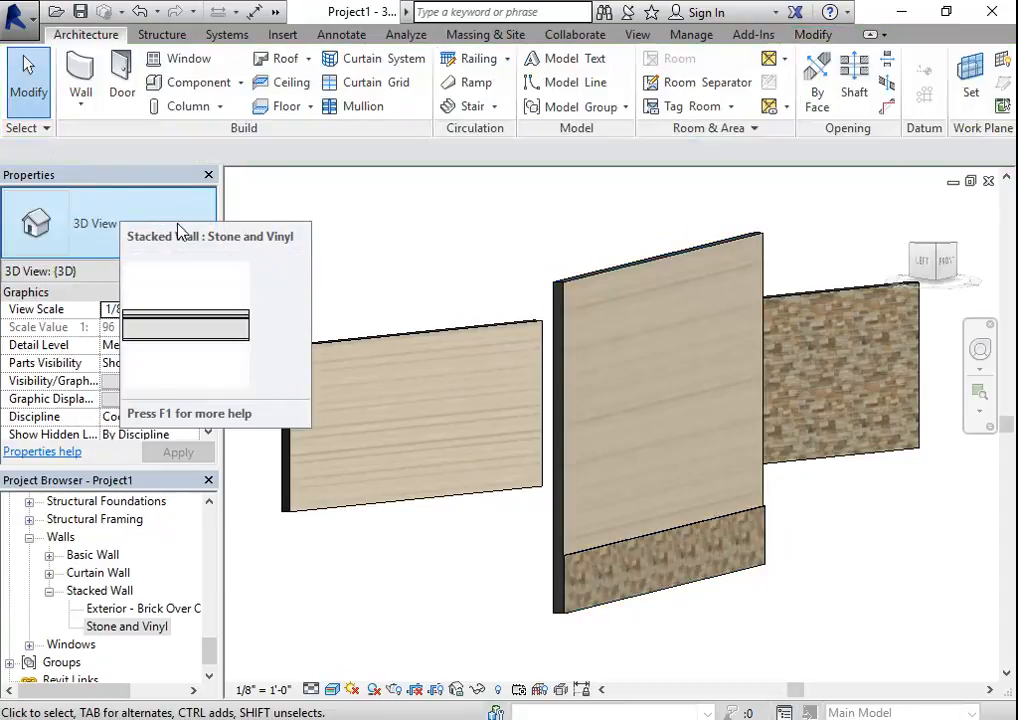
- Draw a second Stone and Vinyl wall about 16' 6" long beside the first, in front of the stone sample wall
left_click(88, 94)
left_click(74, 68)
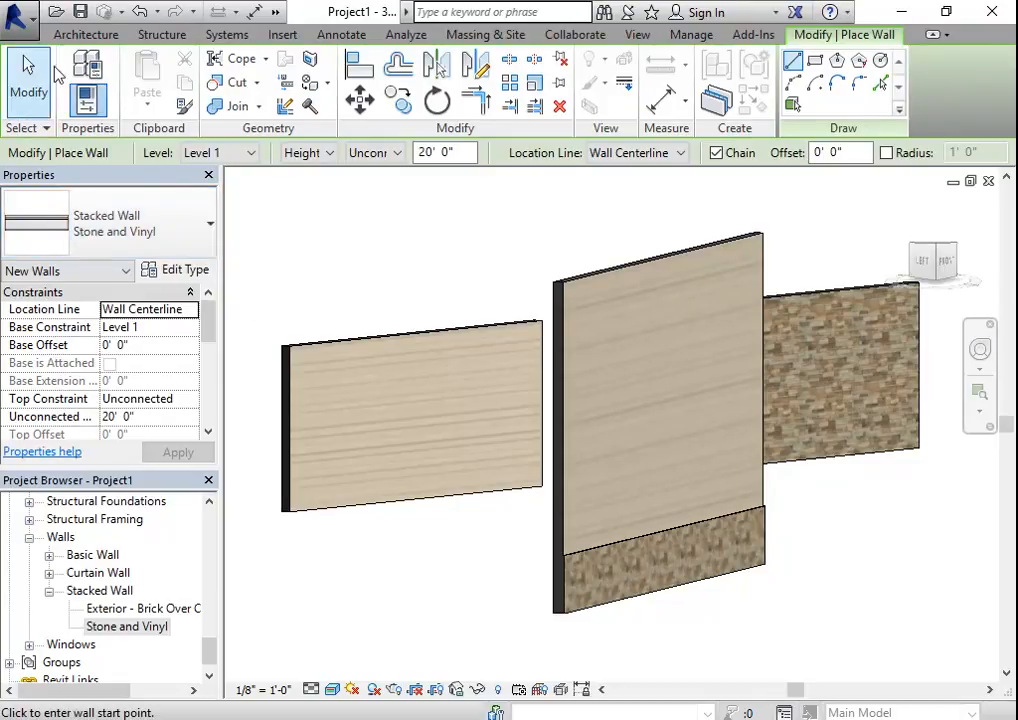
left_click(938, 607)
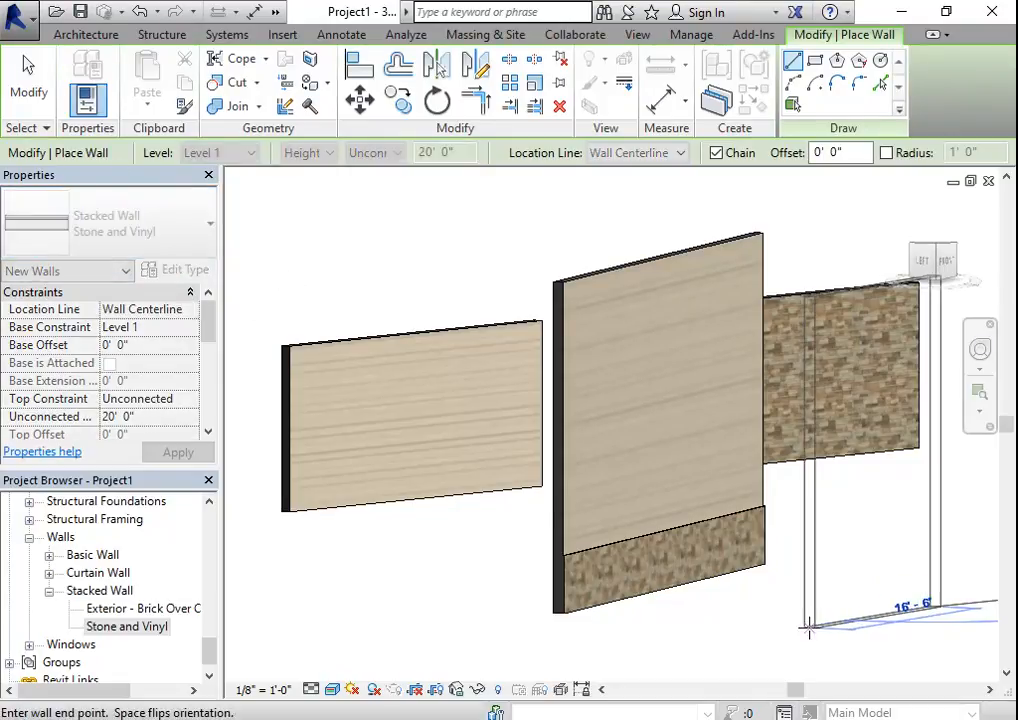
left_click(811, 627)
key("Escape")
key("Escape")
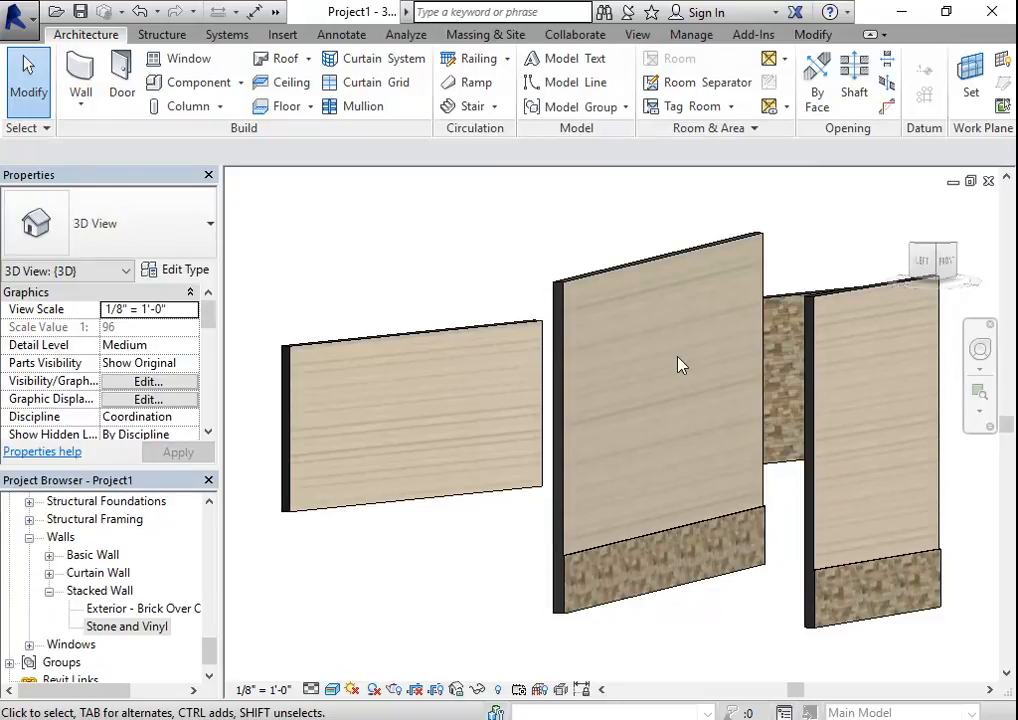
- Examine the junction between the stone base and the vinyl siding on the first stacked wall up close, including its exposed end
left_click(567, 570)
left_click(648, 618)
scroll(688, 557, "up", 5)
scroll(617, 566, "down", 5)
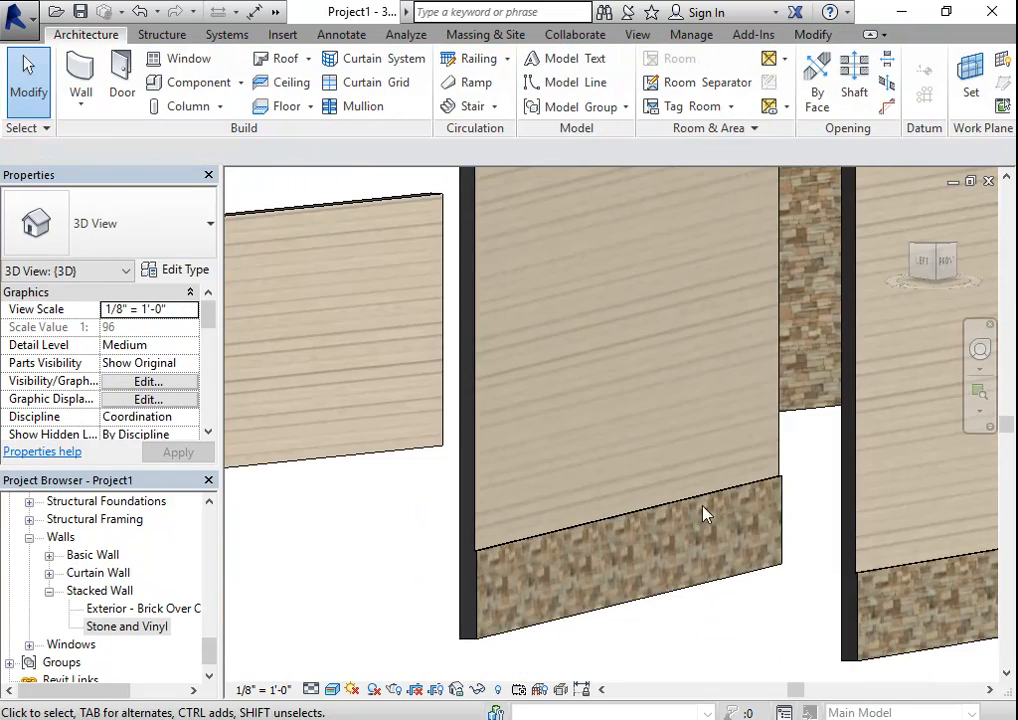
scroll(790, 500, "up", 3)
scroll(797, 540, "up", 2)
scroll(768, 492, "down", 3)
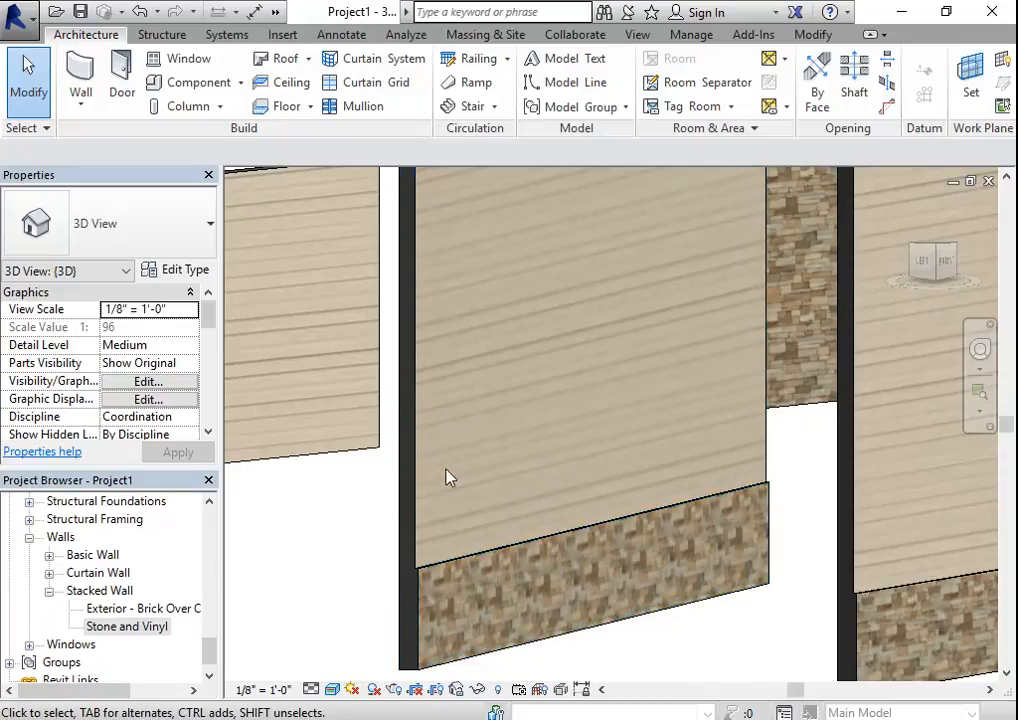
scroll(455, 490, "up", 3)
scroll(300, 550, "down", 1)
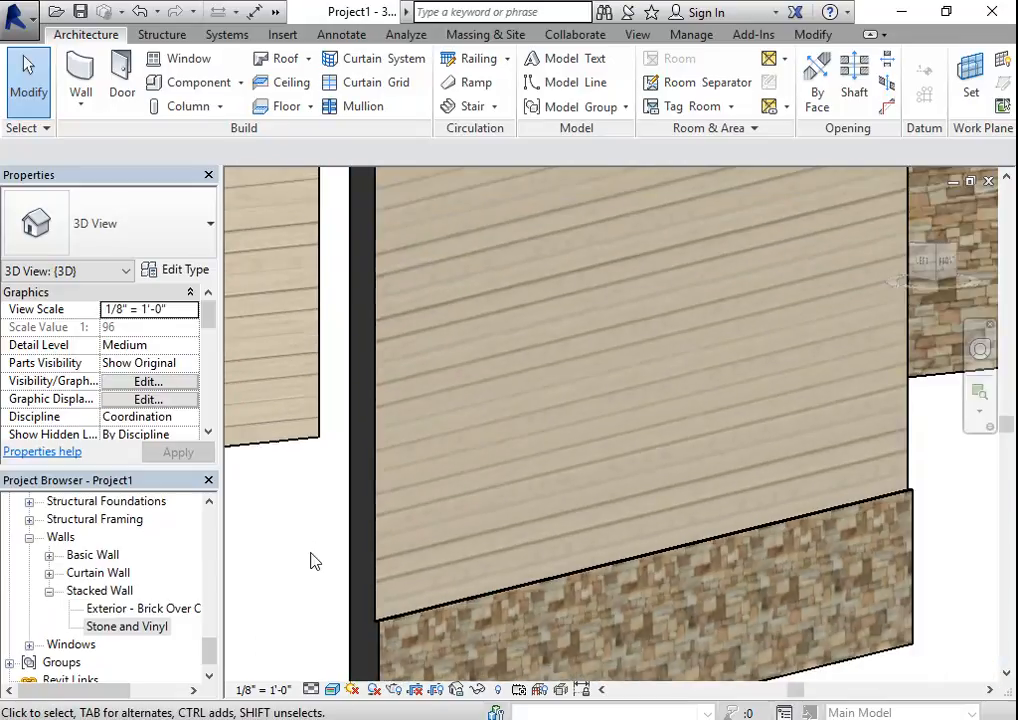
middle_click_drag(305, 608, 330, 535)
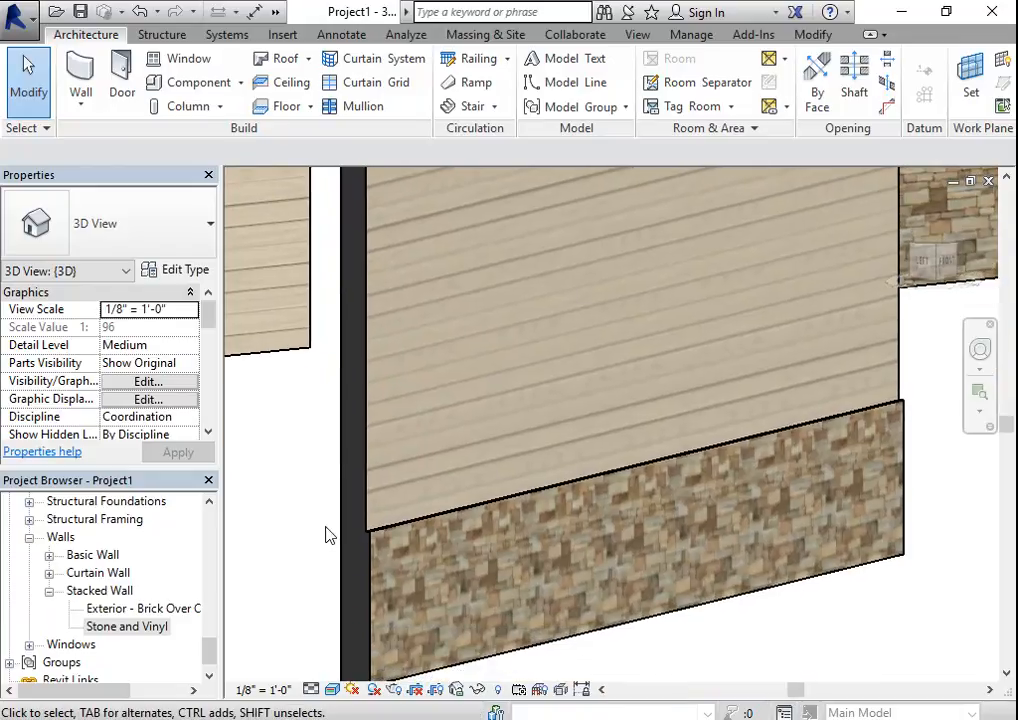
left_click(376, 541)
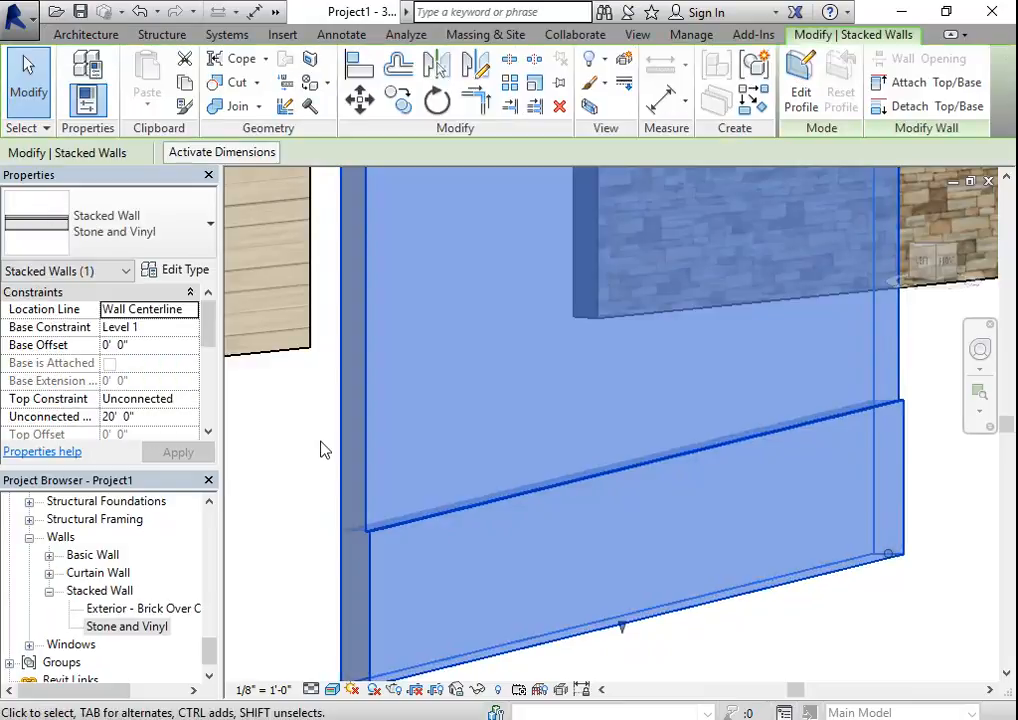
- Check the layer assembly of the first stacked wall's Stone and Vinyl type, and leave it without making changes
left_click(330, 488)
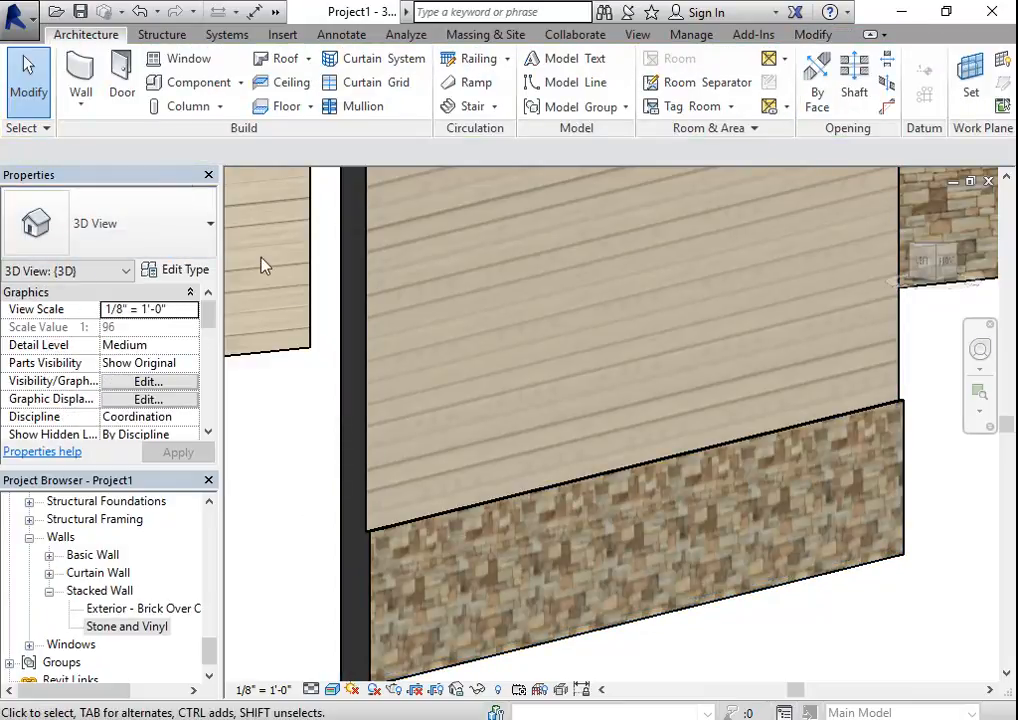
left_click(361, 421)
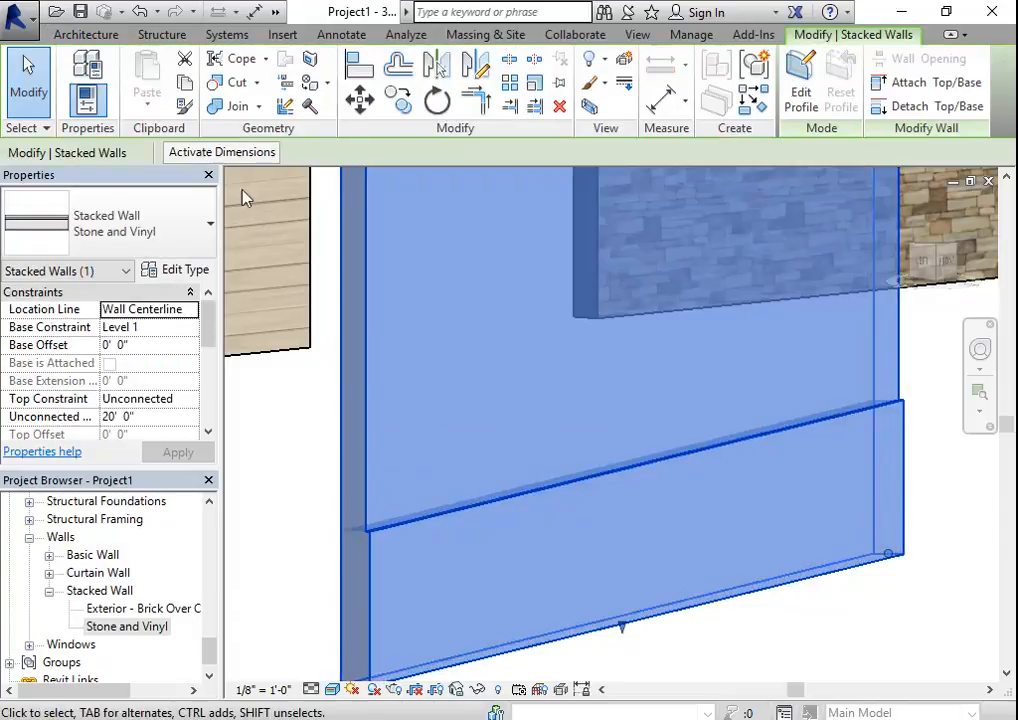
left_click(190, 272)
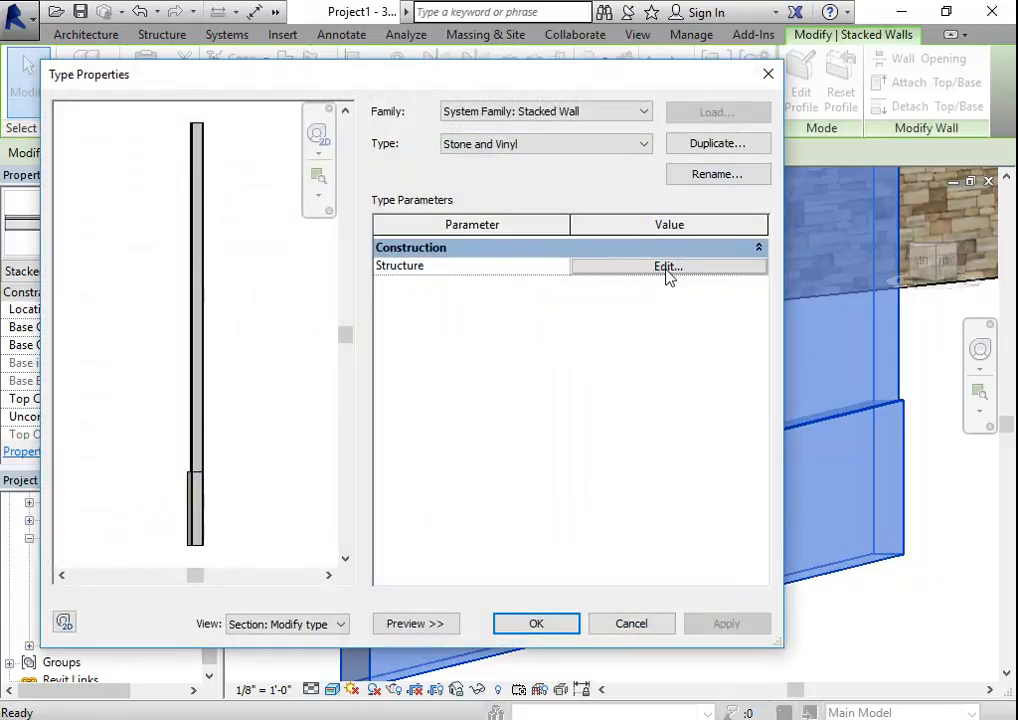
left_click(667, 267)
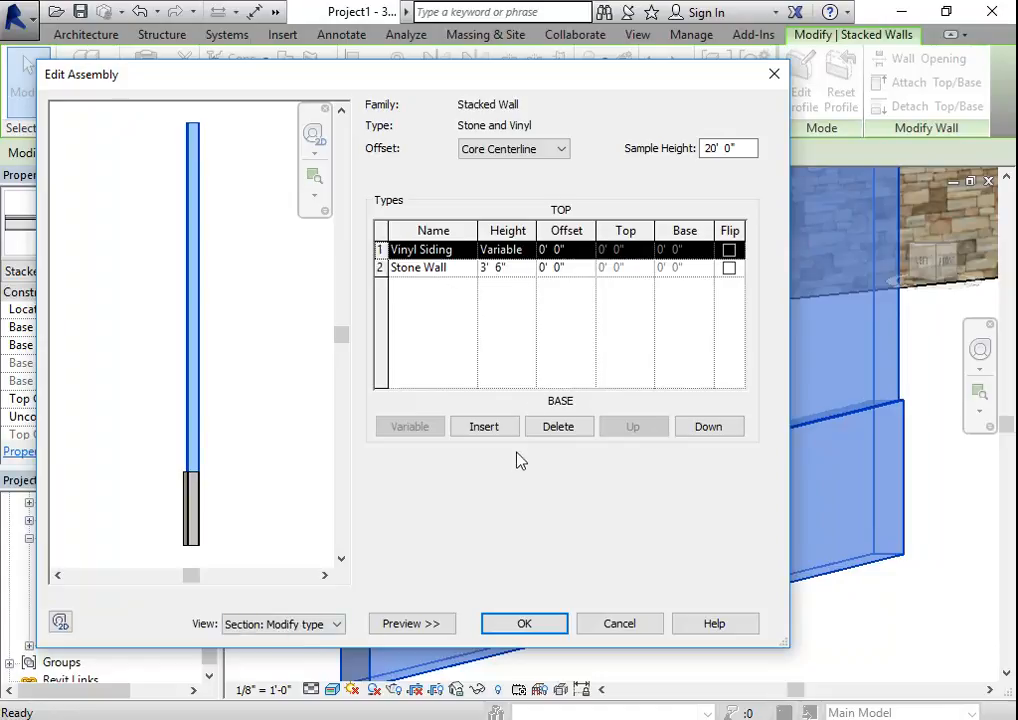
left_click(630, 630)
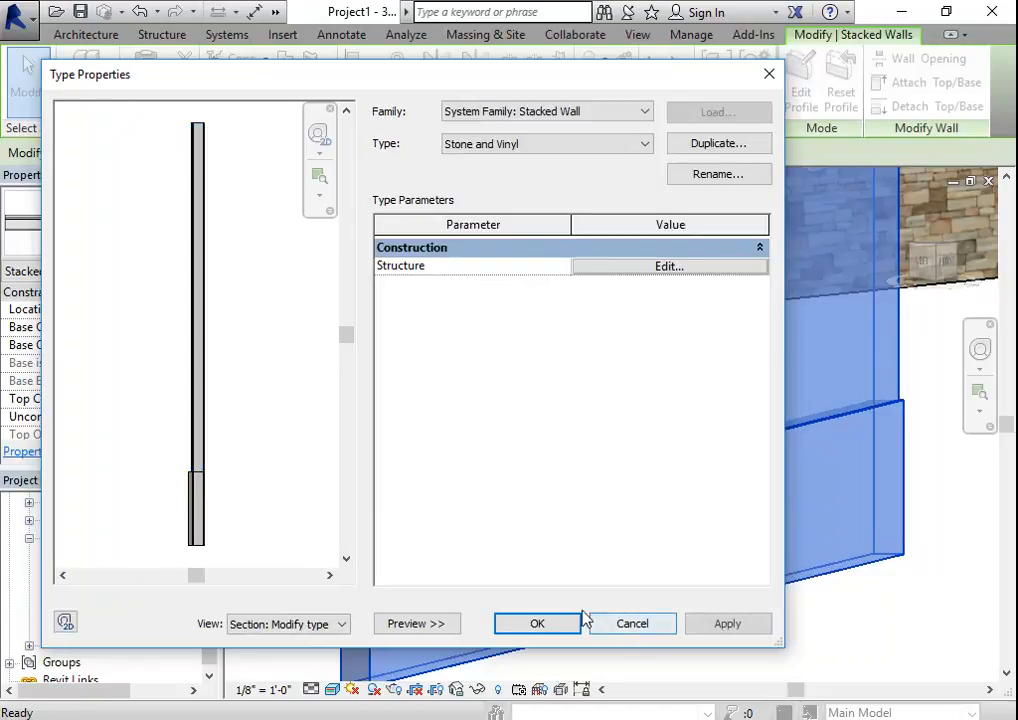
left_click(632, 624)
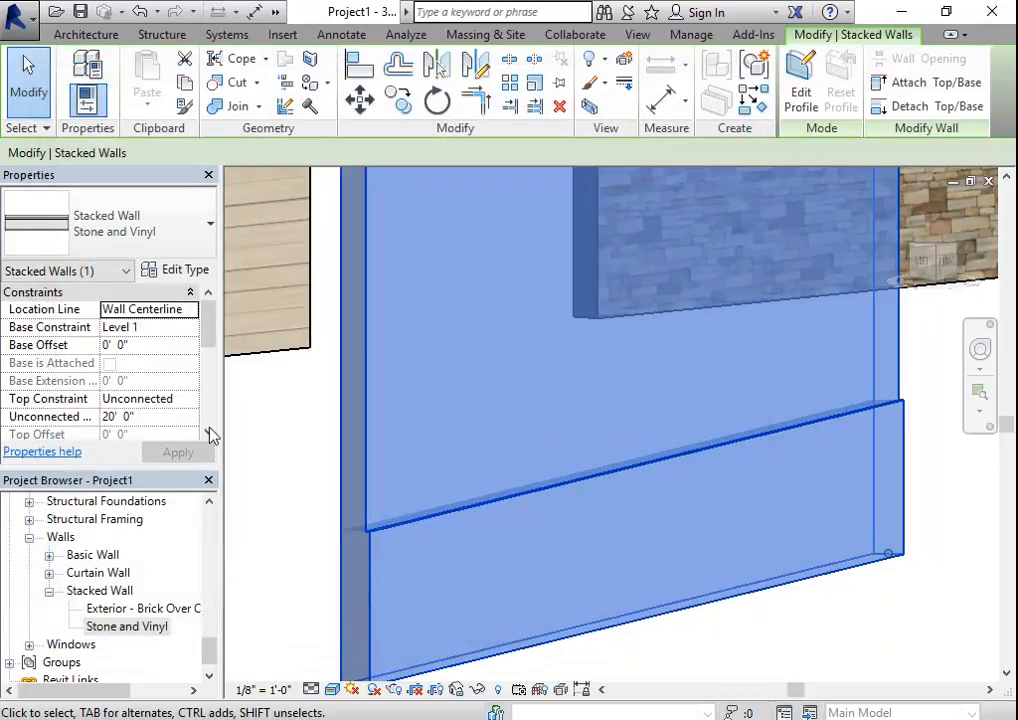
- Change the selected stacked wall's type to the basic wall type Stone Wall
left_click(152, 234)
scroll(125, 393, "up", 7)
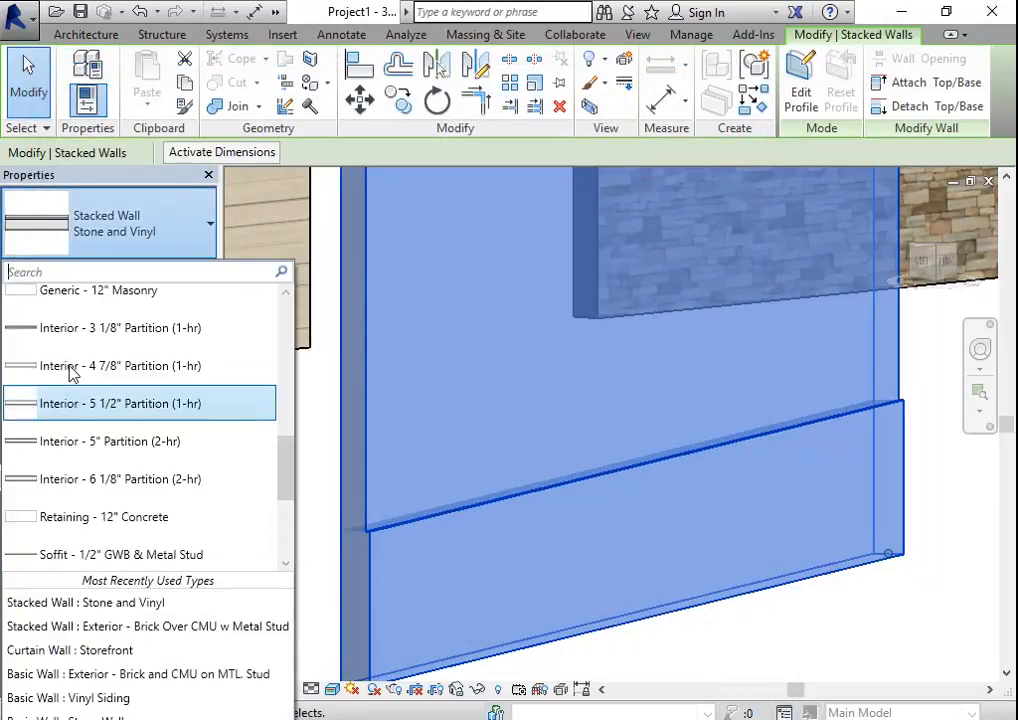
scroll(84, 488, "down", 7)
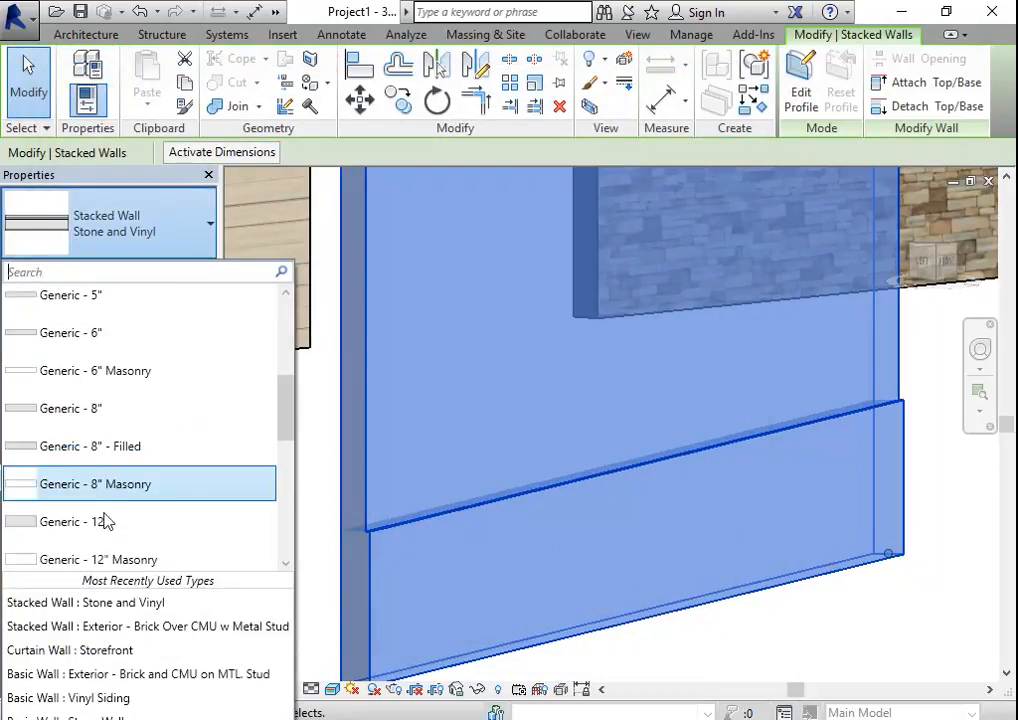
left_click(67, 480)
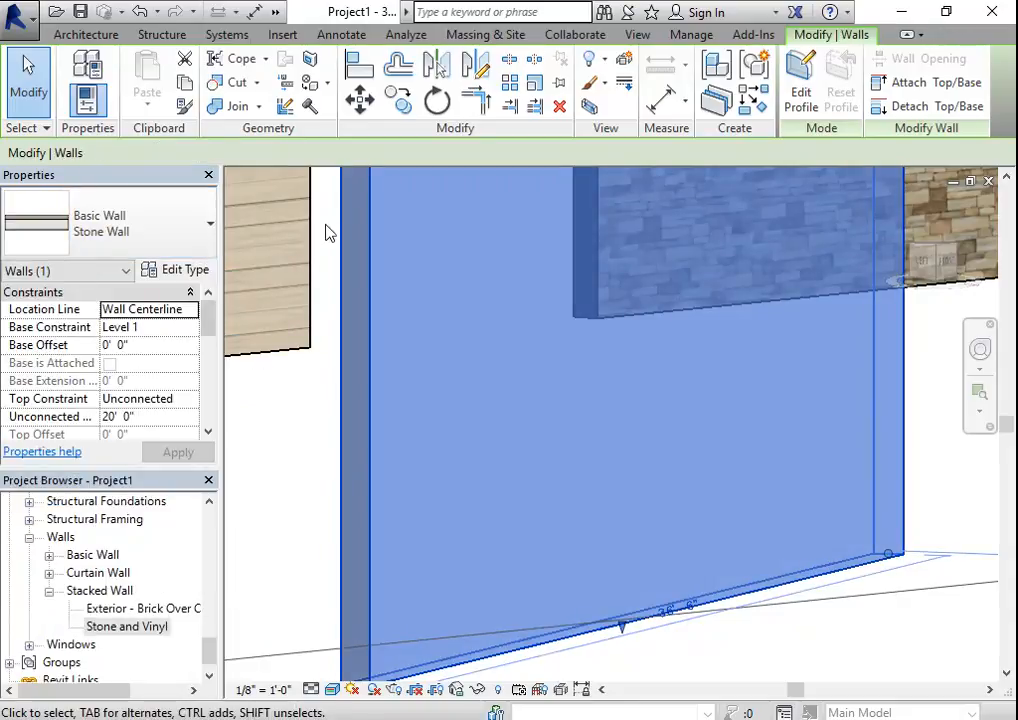
- Open the structure of the Stone Wall type and compare its floor plan and section previews, returning to the section preview
left_click(189, 279)
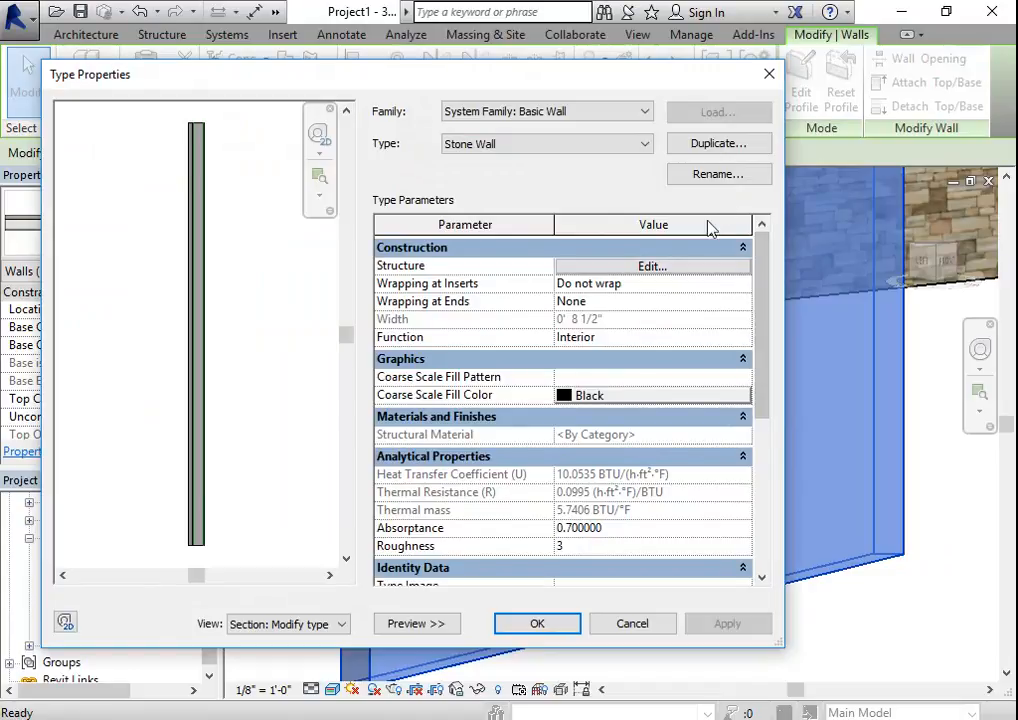
left_click(705, 268)
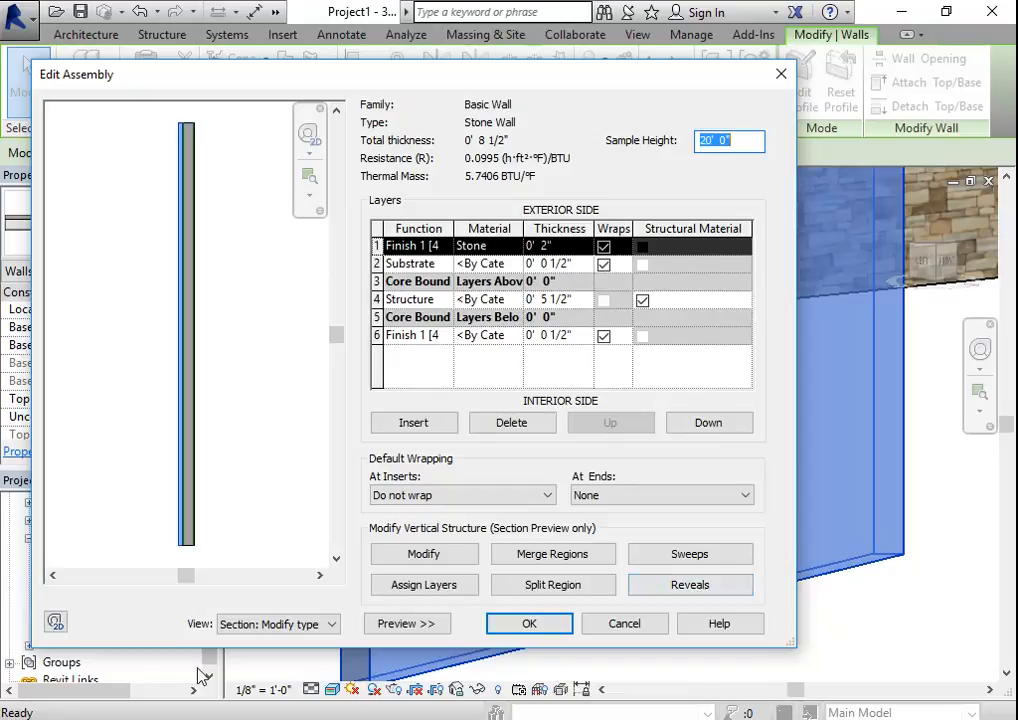
left_click(320, 624)
left_click(300, 639)
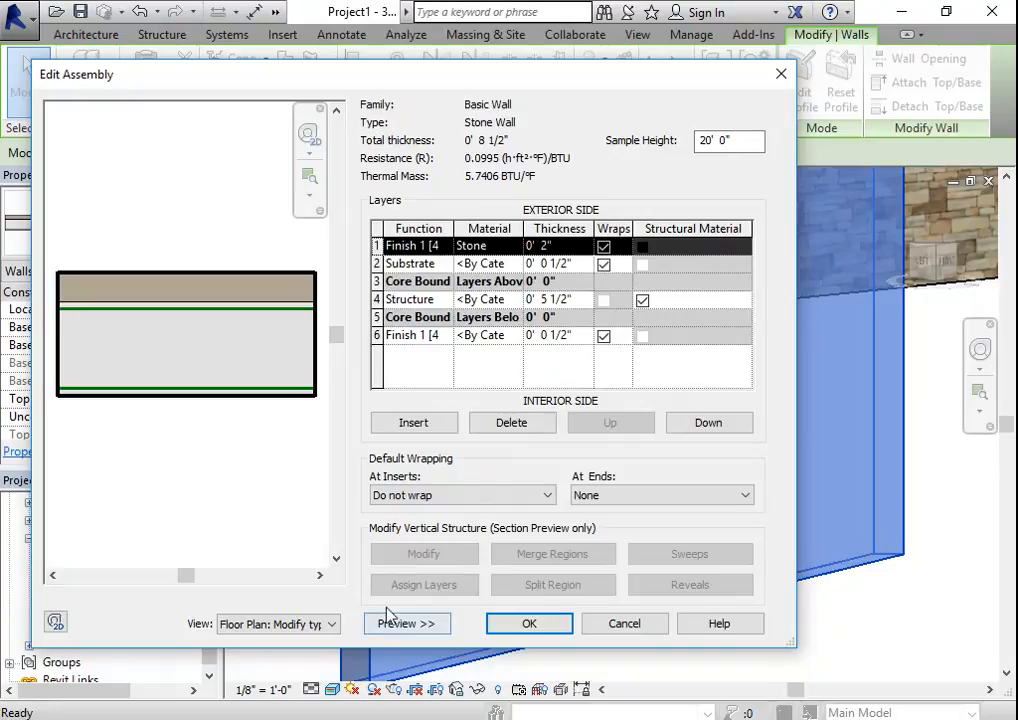
left_click(331, 625)
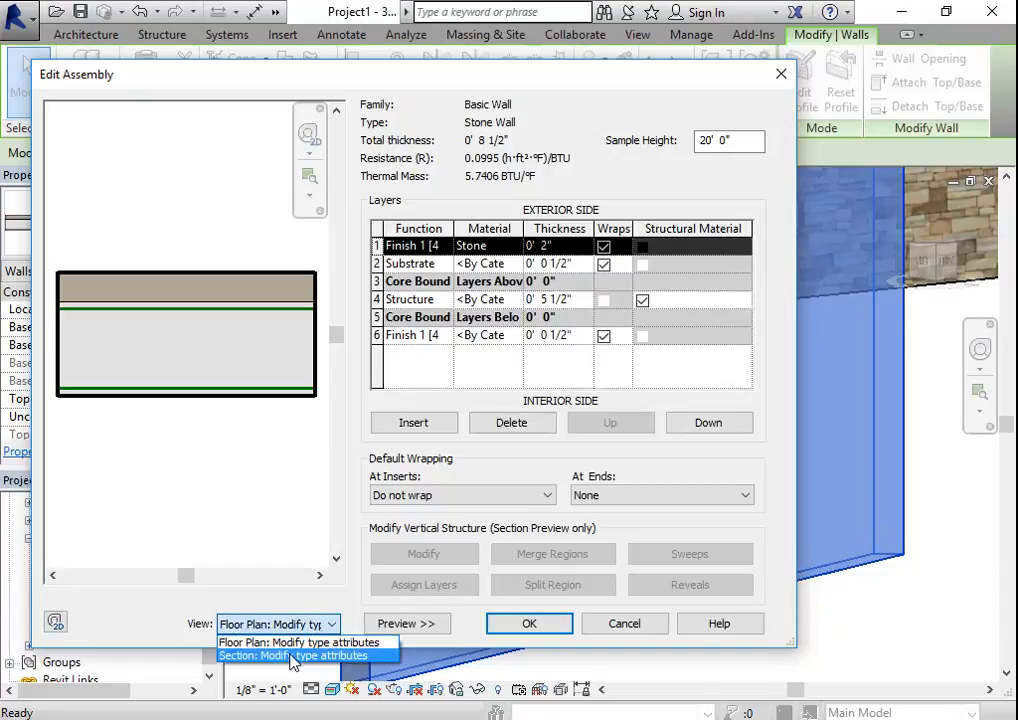
left_click(293, 656)
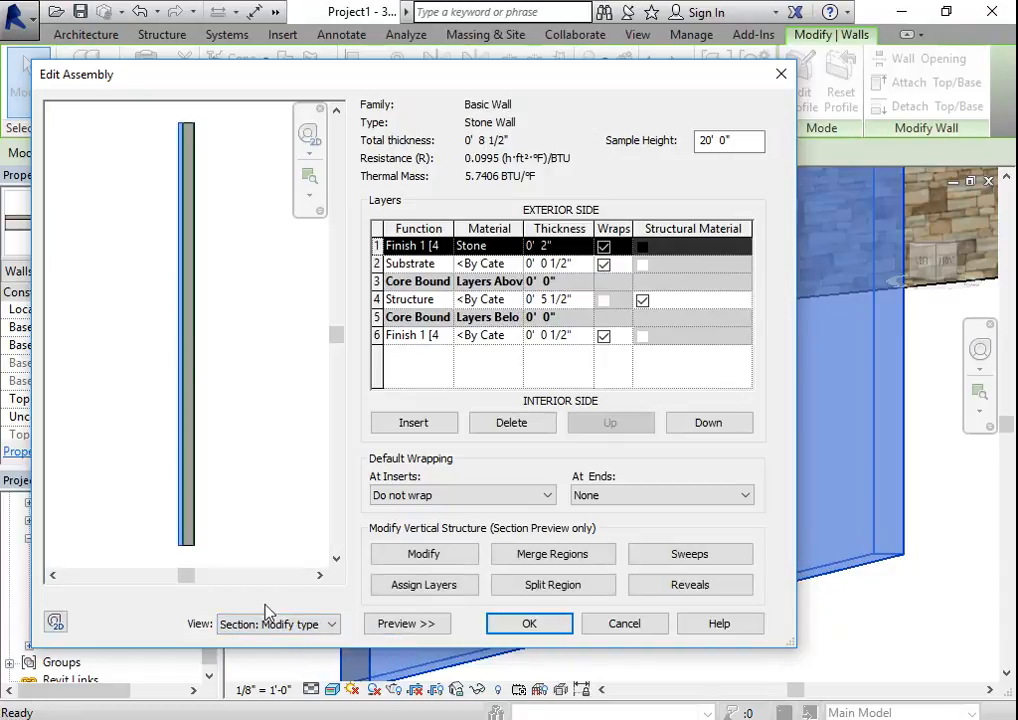
left_click(388, 623)
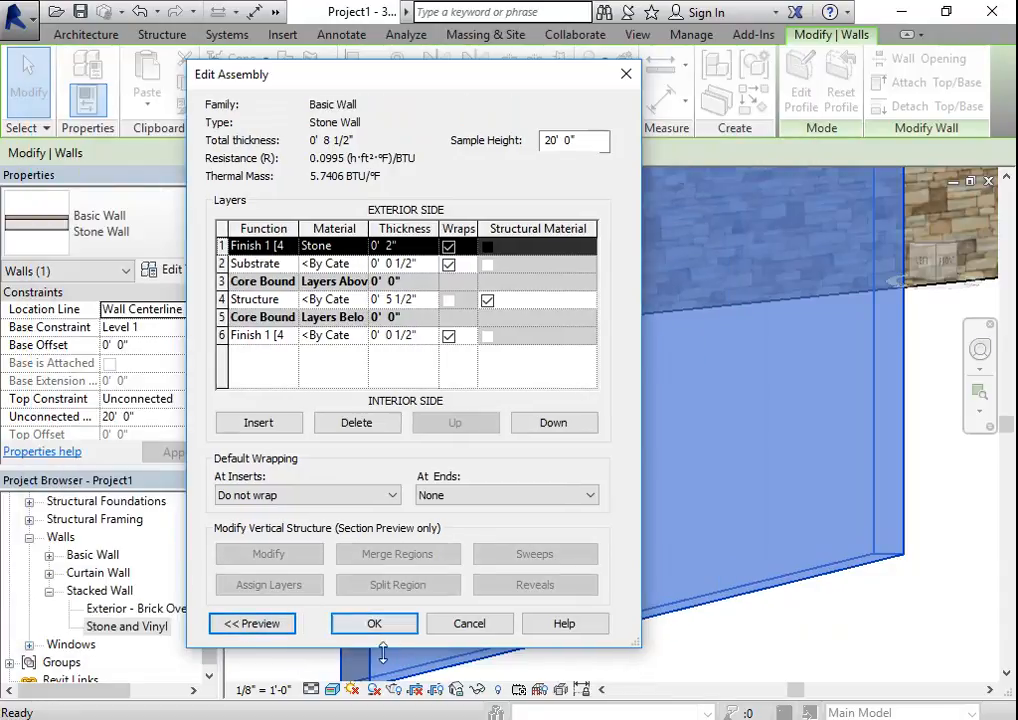
left_click(275, 625)
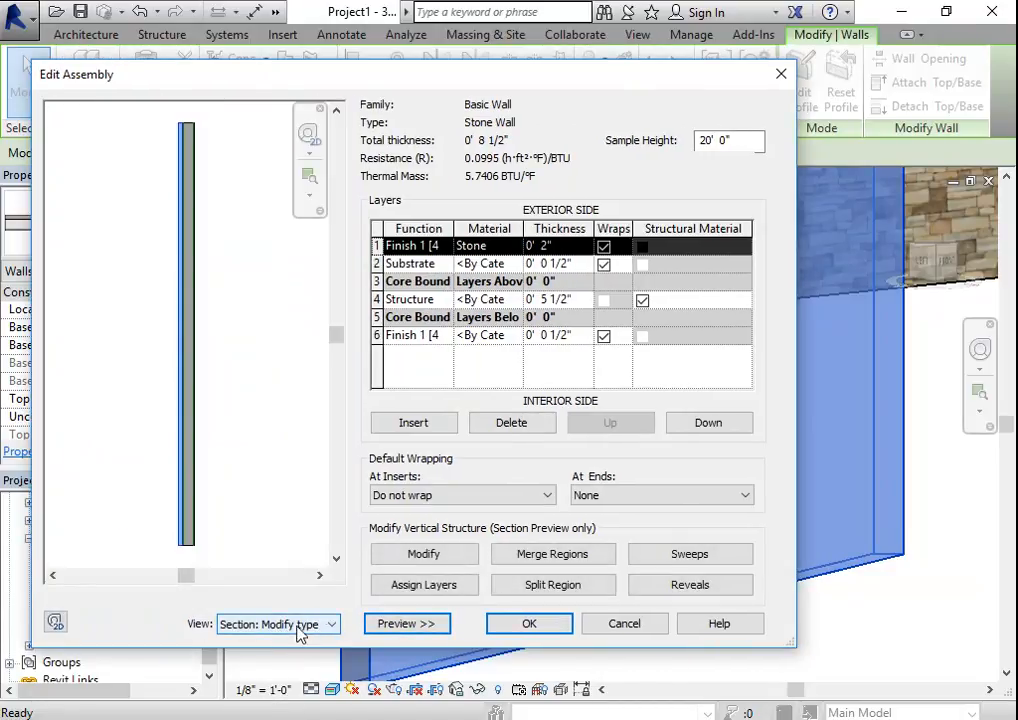
- Add a wall sweep to the Stone Wall type using the profile Sill-Precast : 5" Wide
left_click(716, 557)
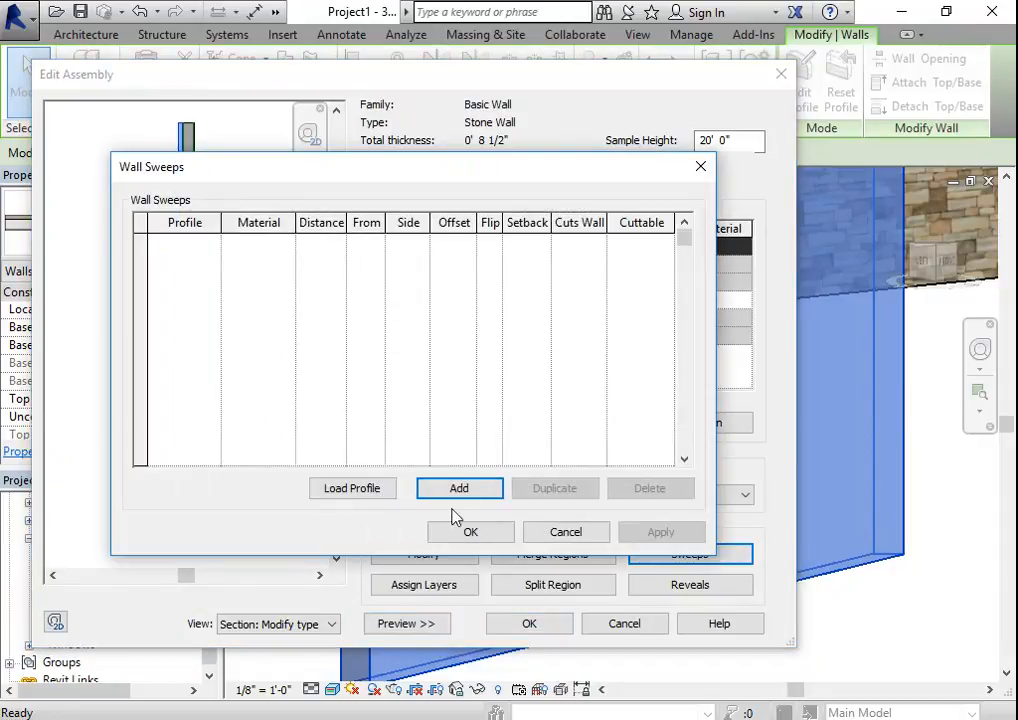
left_click(455, 495)
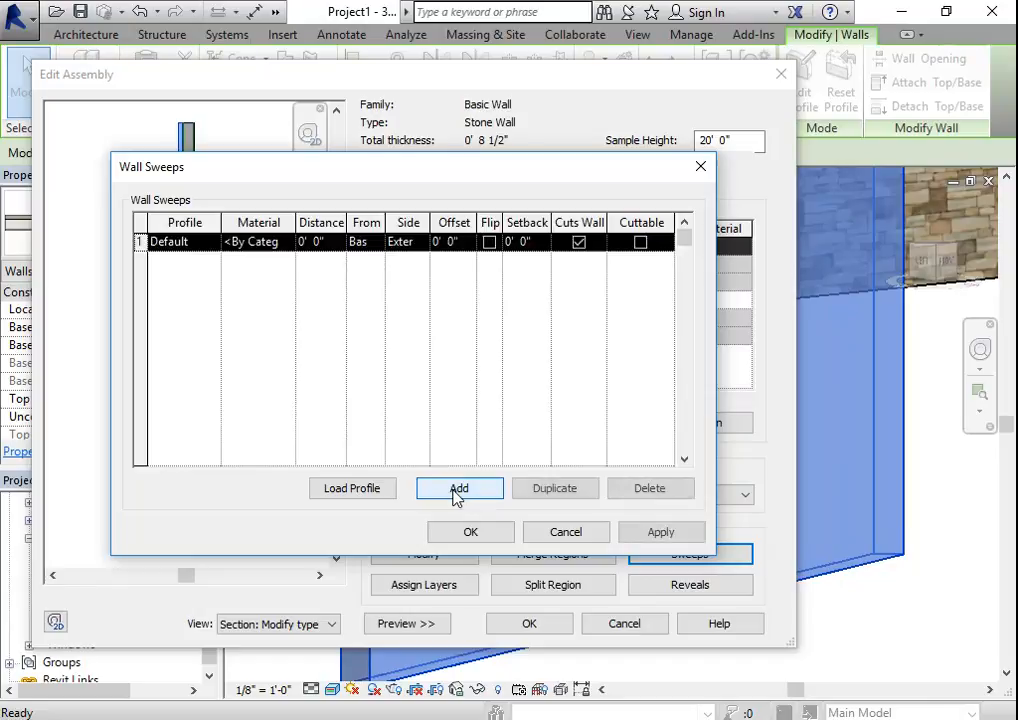
left_click(215, 244)
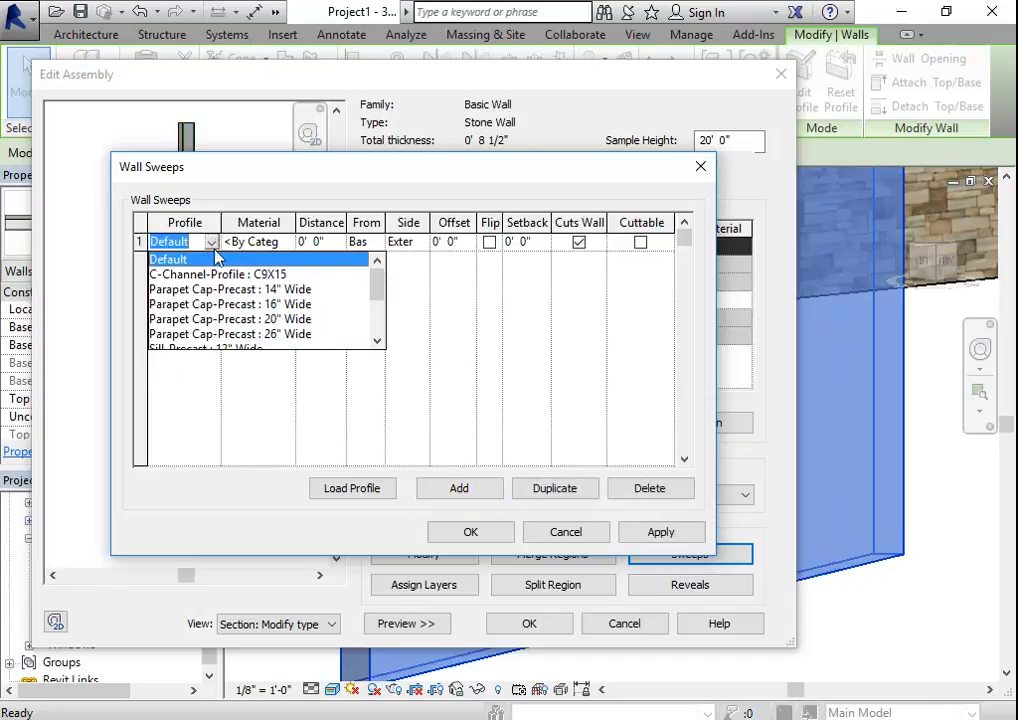
scroll(200, 328, "down", 2)
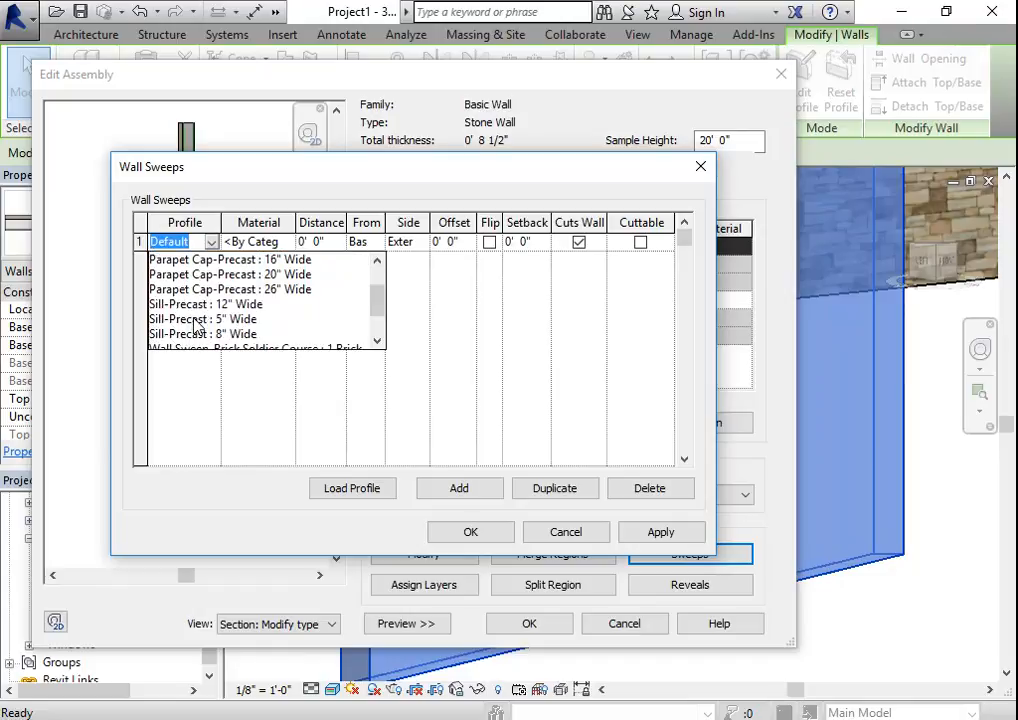
left_click(199, 320)
- Look through the project materials and the Autodesk Materials library for a precast concrete material for the sweep
left_click(283, 245)
left_click(281, 242)
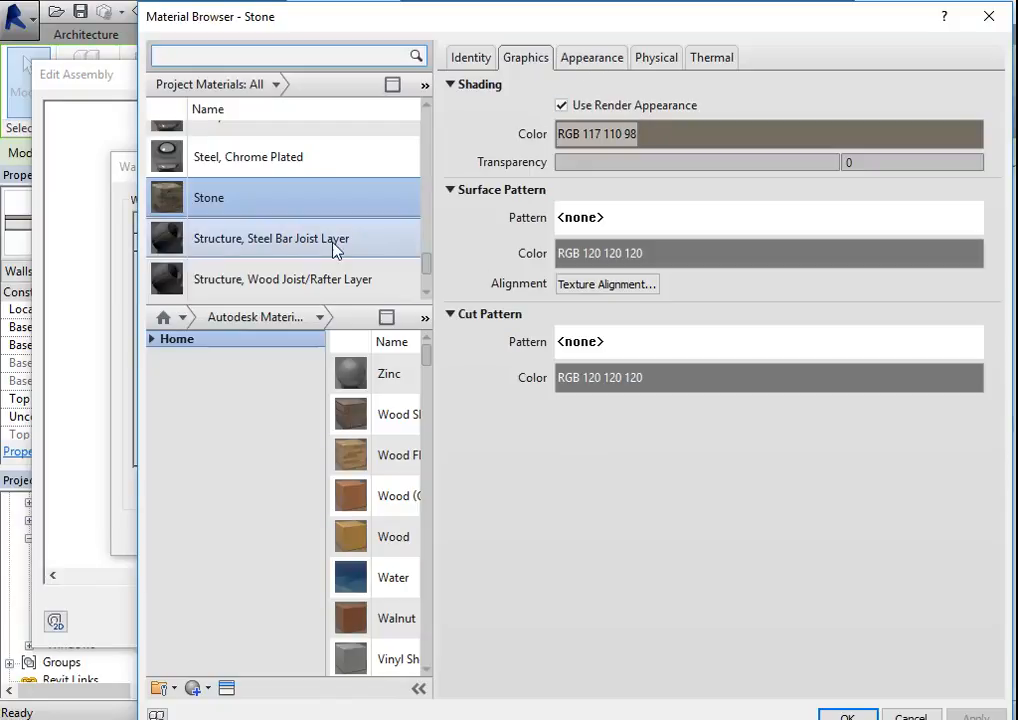
scroll(260, 210, "up", 2)
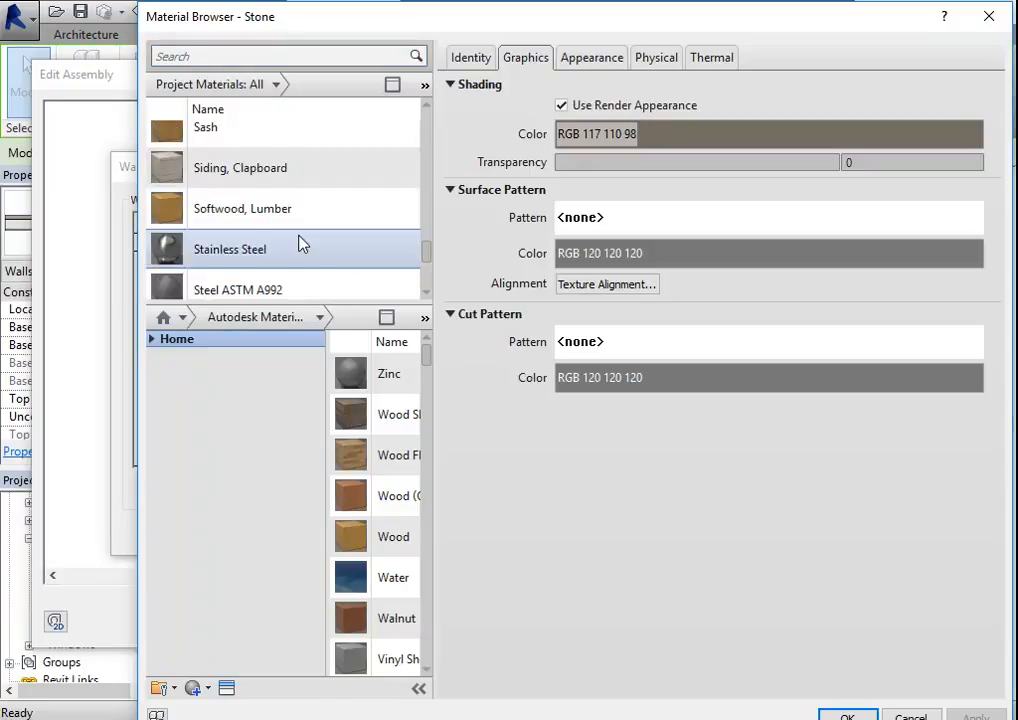
scroll(310, 250, "down", 3)
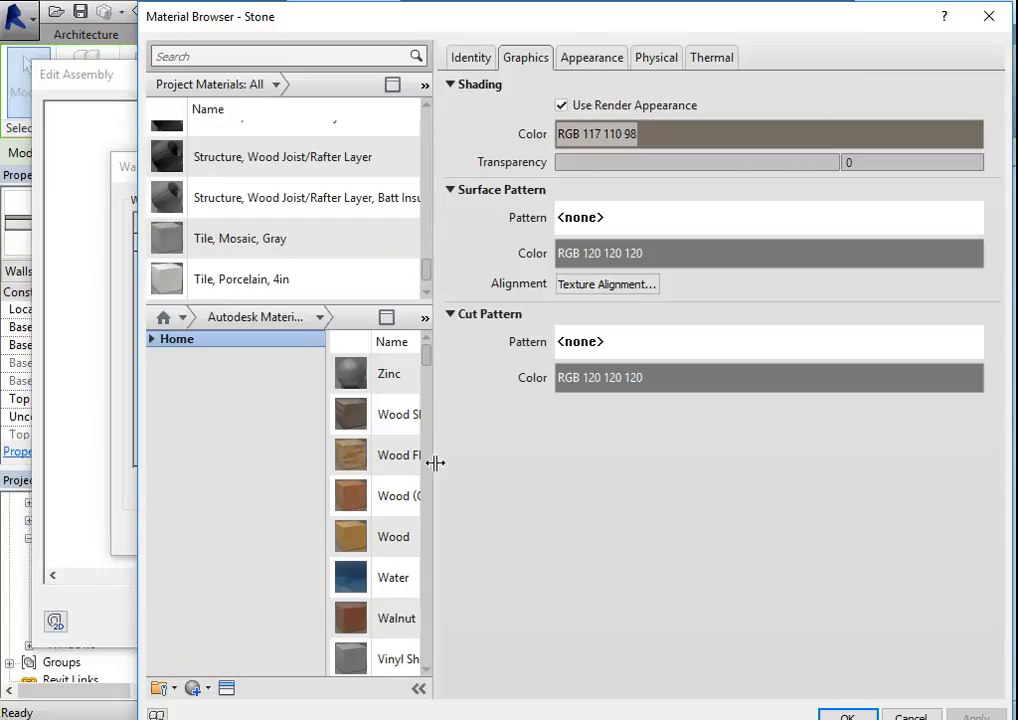
left_click_drag(435, 462, 768, 486)
scroll(548, 559, "down", 10)
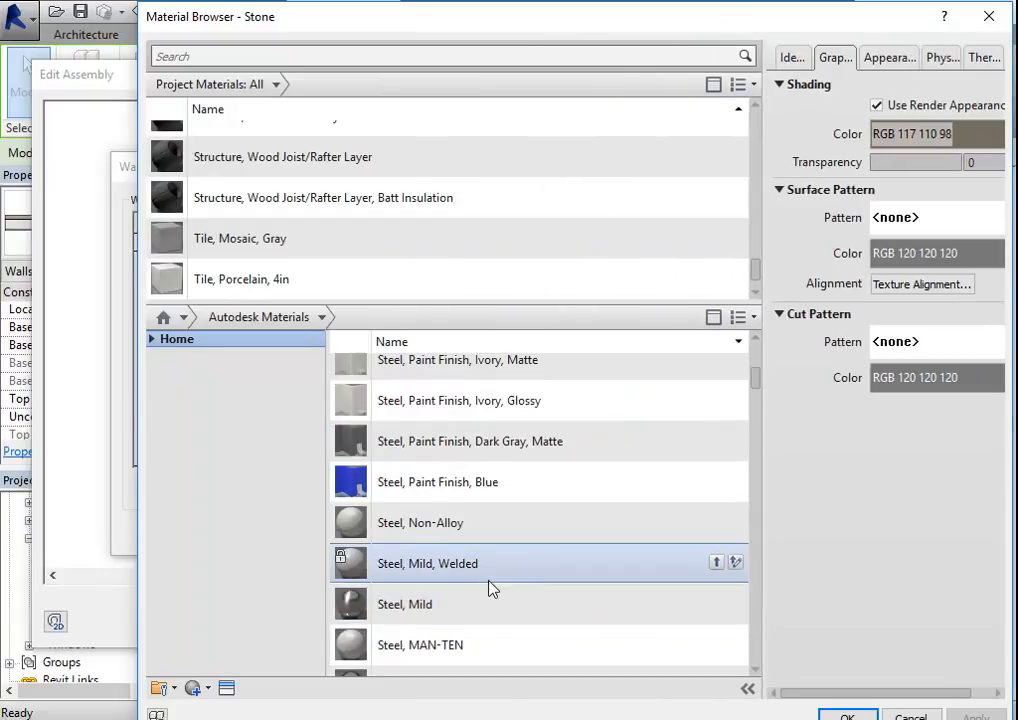
scroll(492, 590, "down", 15)
scroll(504, 568, "down", 8)
scroll(494, 572, "down", 15)
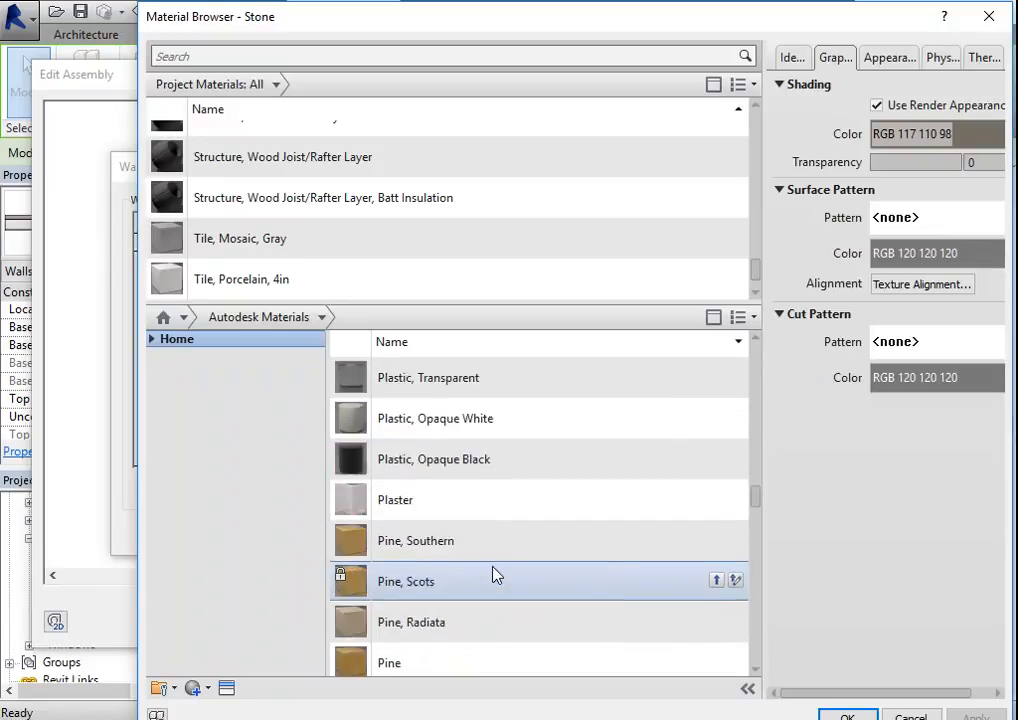
scroll(491, 562, "down", 5)
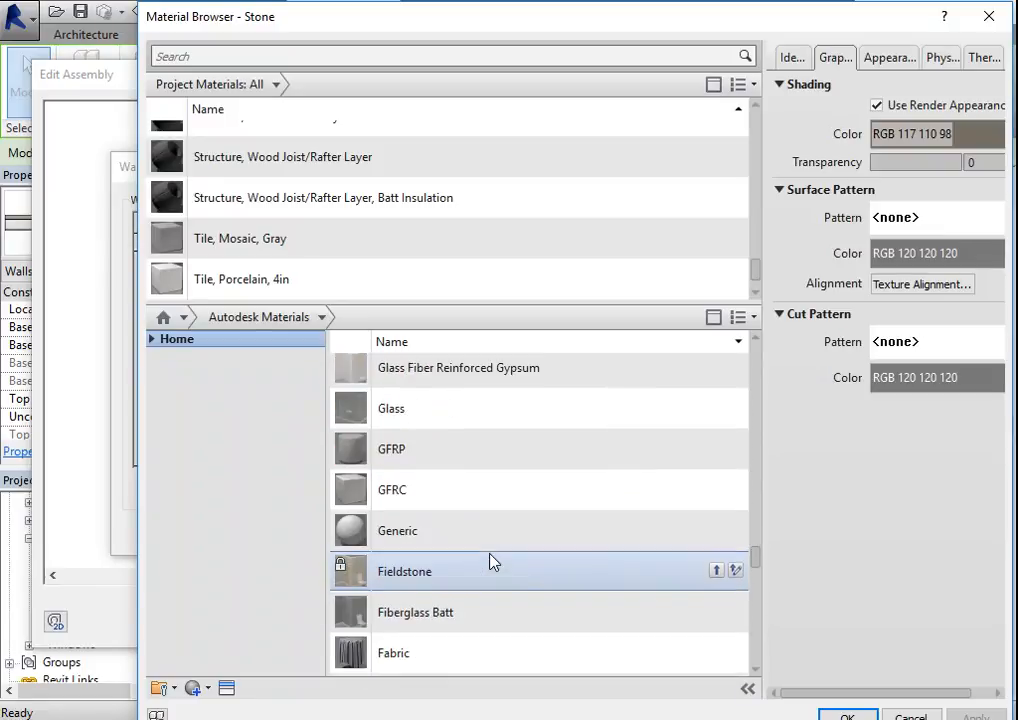
scroll(484, 556, "down", 8)
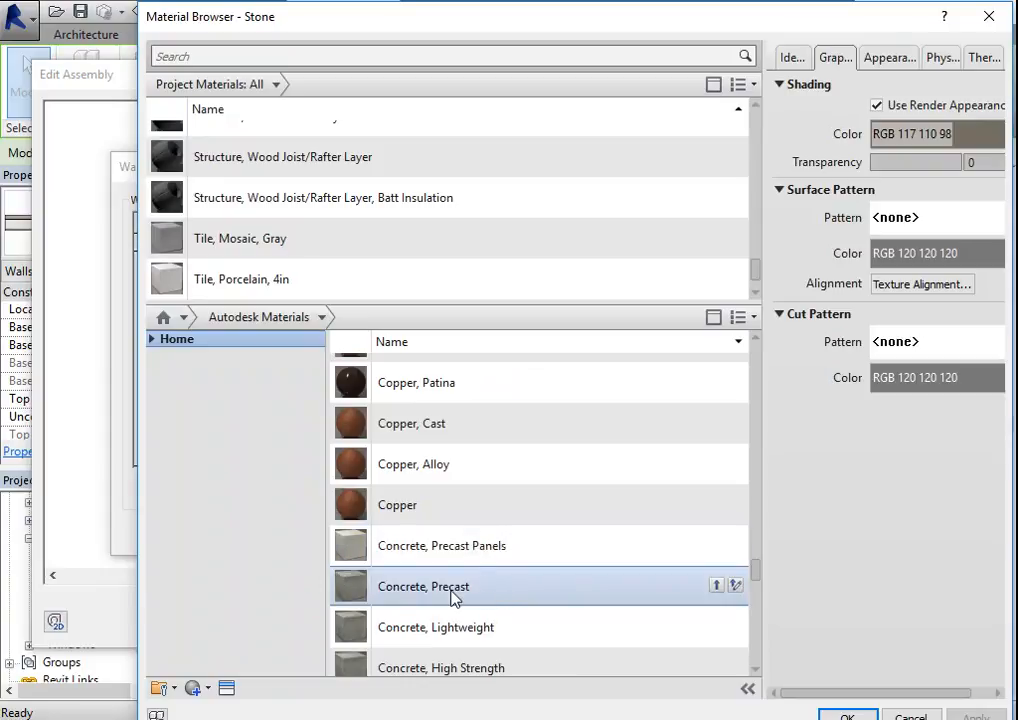
- Check the identity and appearance of the library material Concrete, Precast, and accept the material selection with Stone assigned to the sweep
left_click(452, 591)
left_click_drag(762, 216, 380, 227)
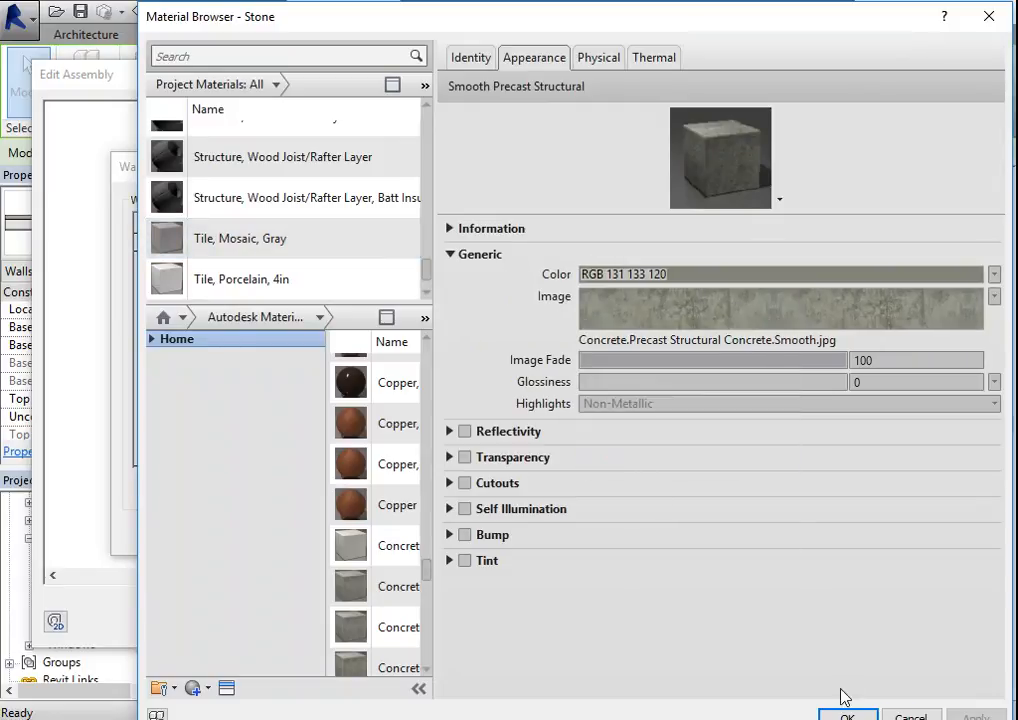
left_click(484, 60)
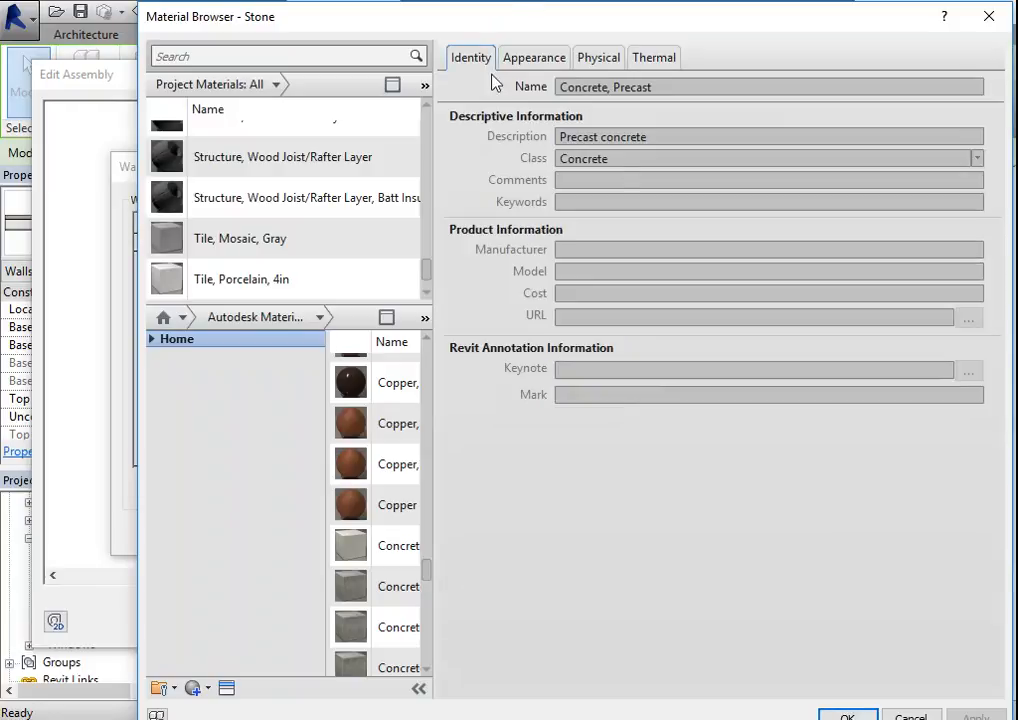
left_click(530, 57)
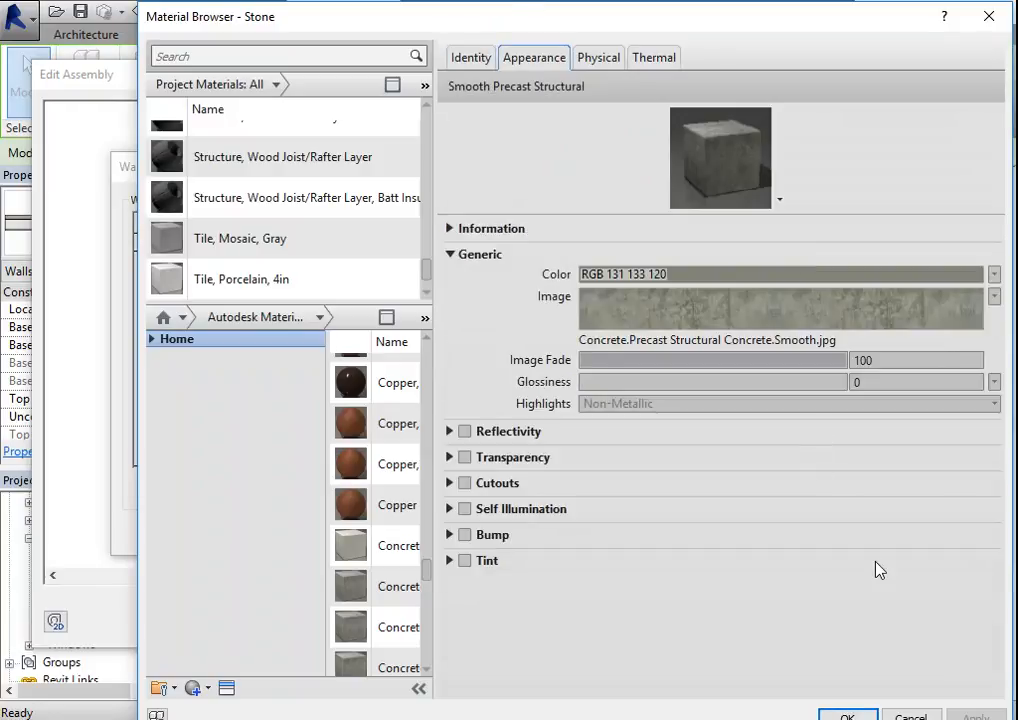
left_click(846, 714)
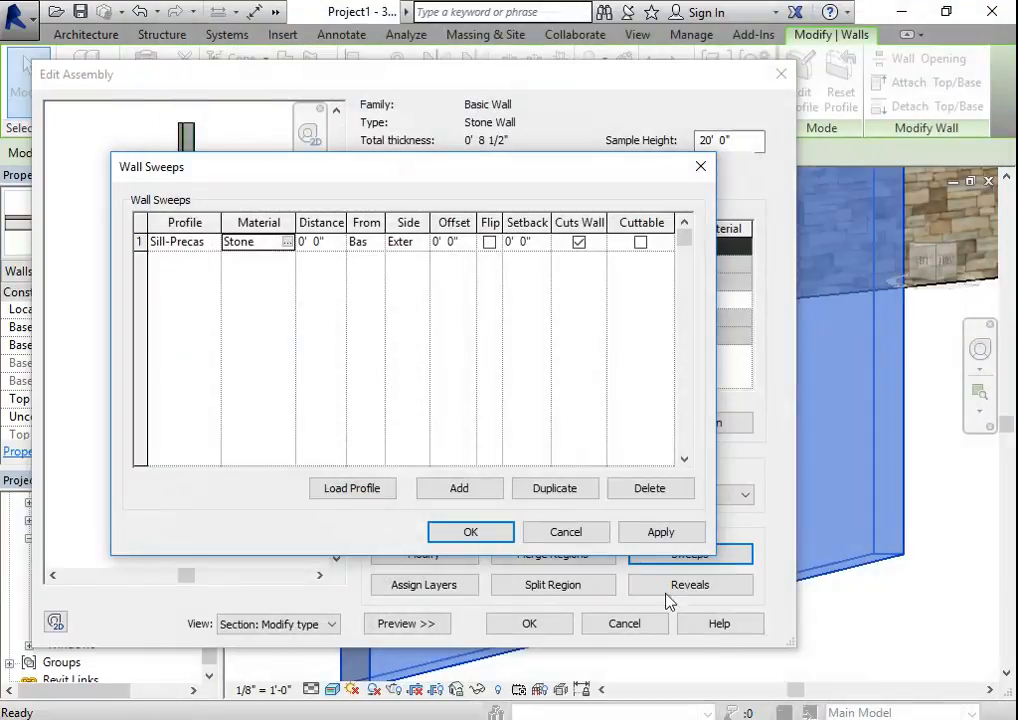
- Set the sweep's distance from the base to 3' 6", apply it, and inspect the sill in the section preview
left_click(333, 244)
double_click(338, 247)
type("3")
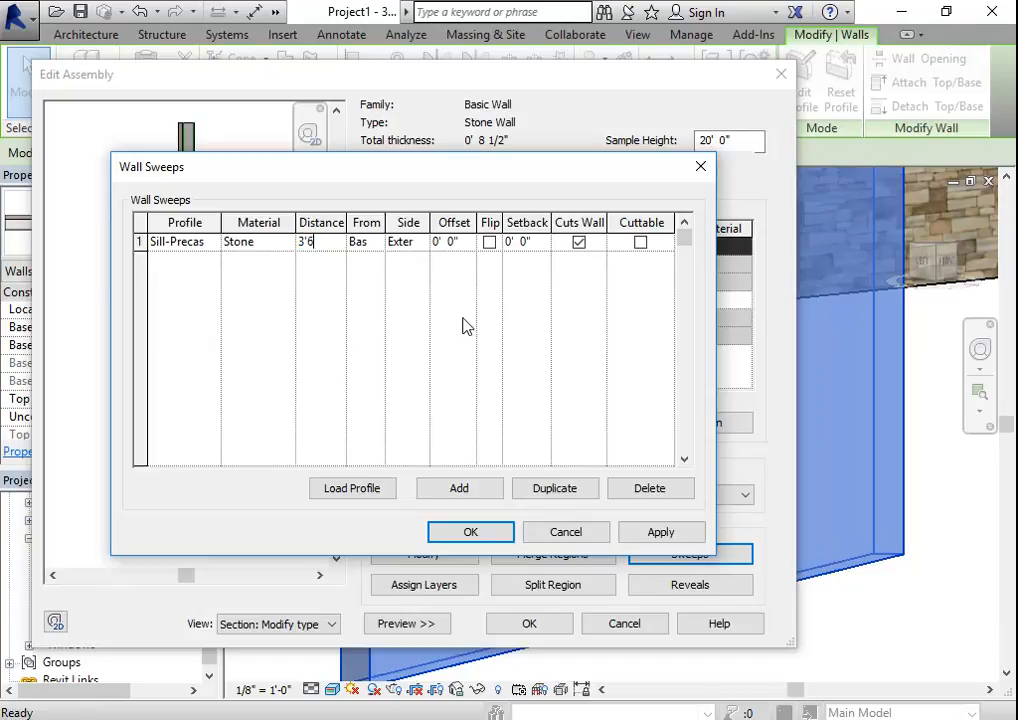
type("' 6")
left_click(665, 535)
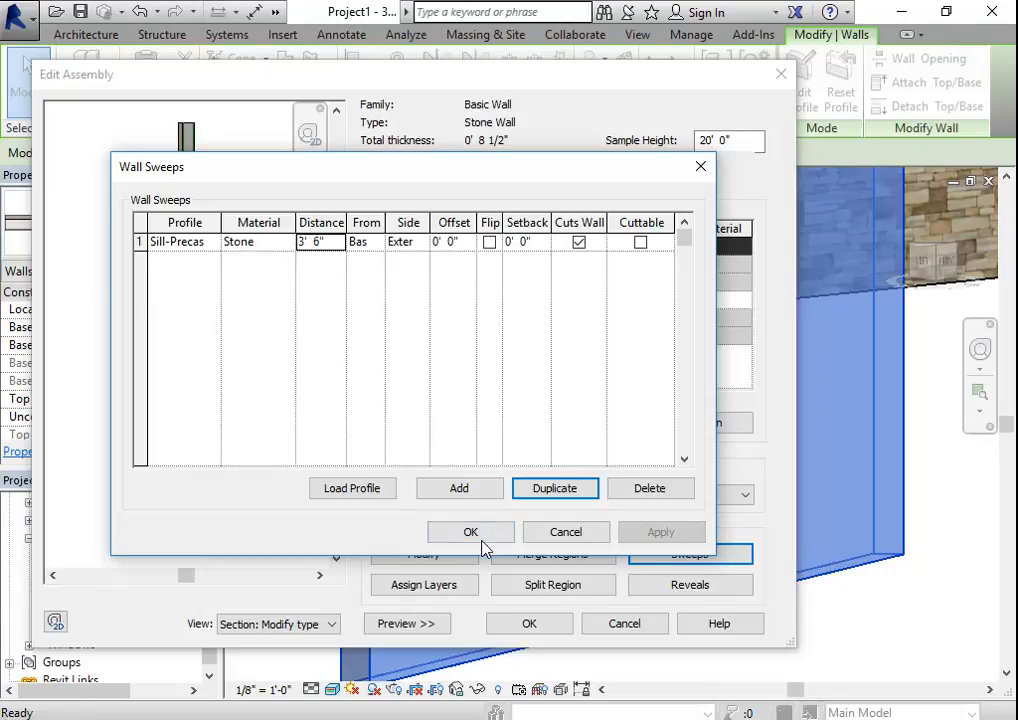
left_click(470, 533)
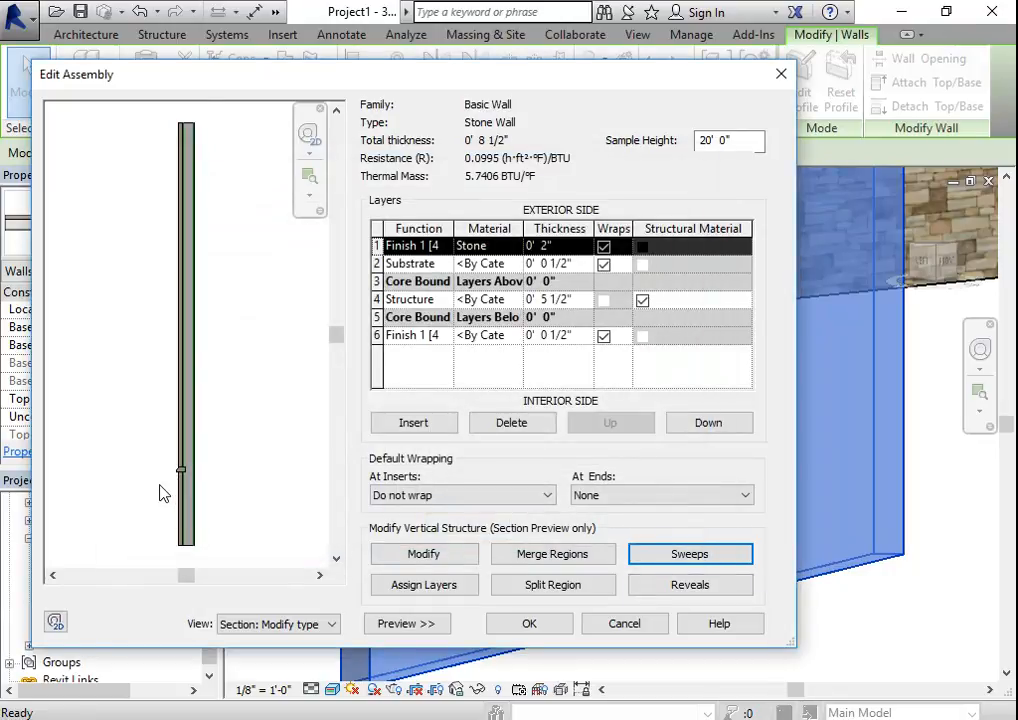
scroll(162, 490, "up", 5)
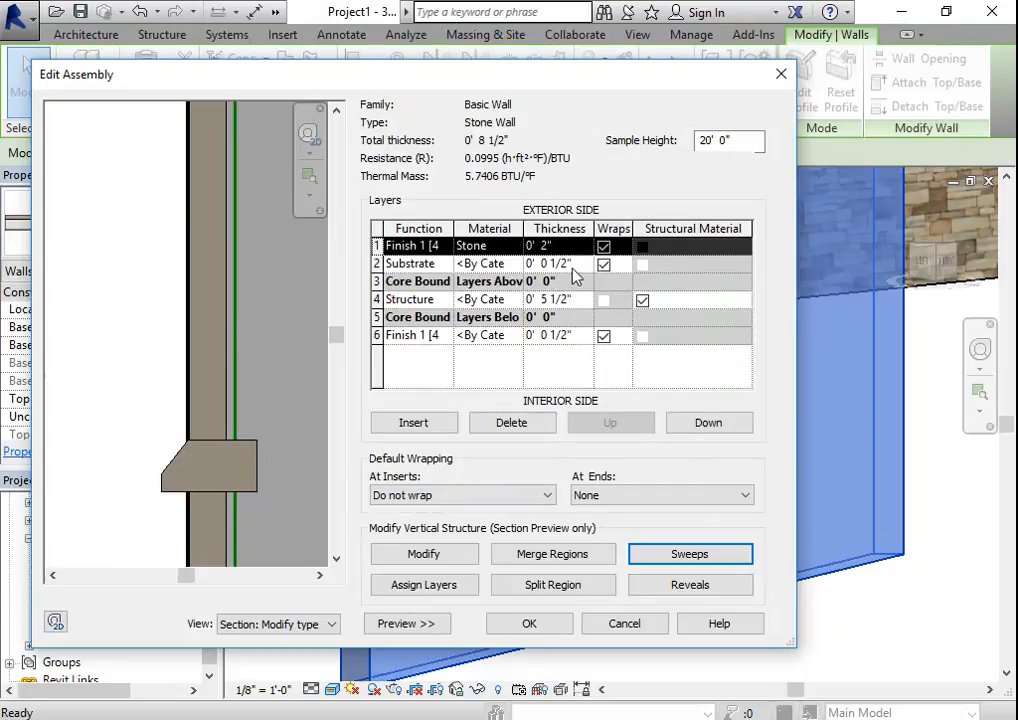
- Set the Sill-Precast sweep's offset to 0' 2", apply it, and accept the Stone Wall assembly and type changes
left_click(700, 555)
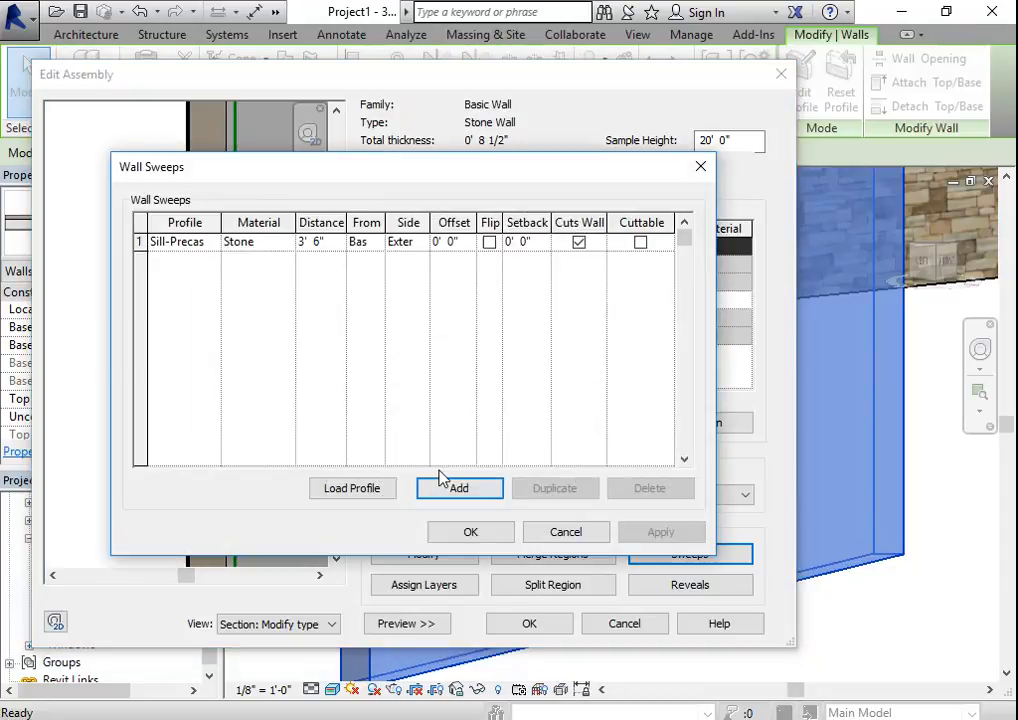
left_click(455, 243)
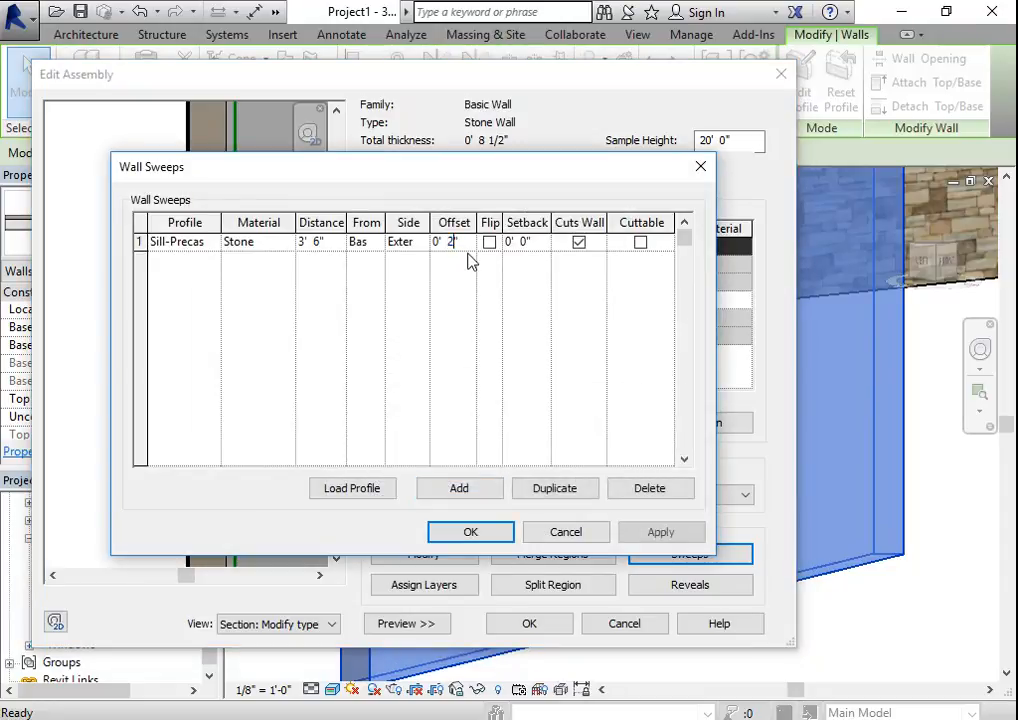
key("Return")
left_click(655, 534)
left_click(474, 534)
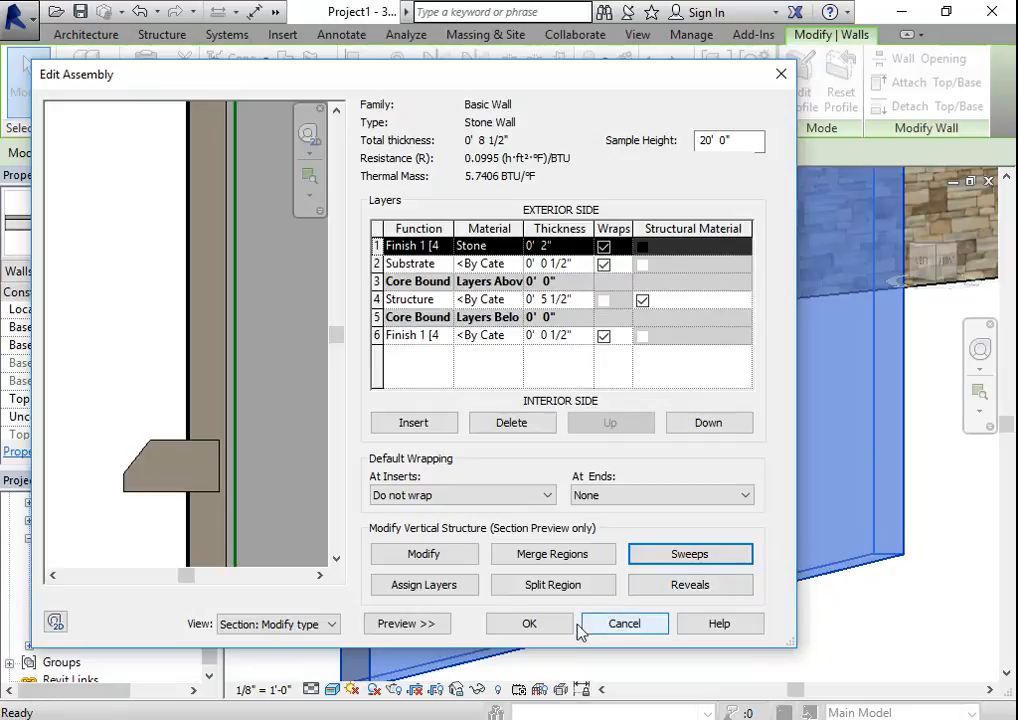
left_click(535, 622)
left_click(531, 626)
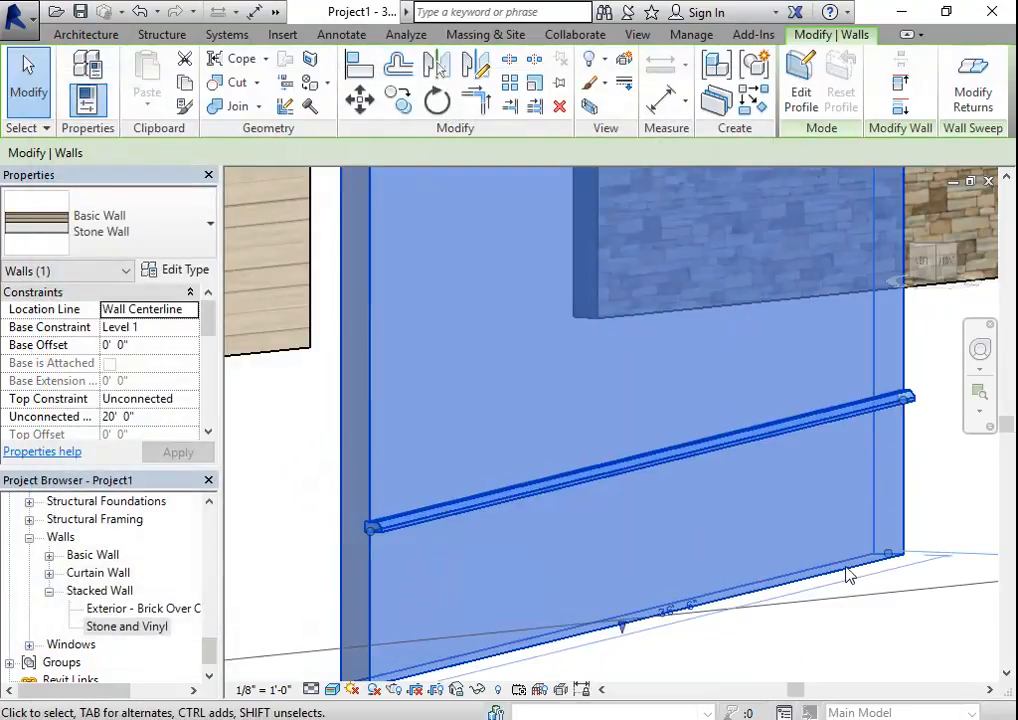
- Examine the sill sweep on the Stone Wall and on the stacked Stone and Vinyl wall in the 3D view
left_click(884, 636)
middle_click_drag(341, 545, 468, 570, "shift")
scroll(614, 537, "down", 3)
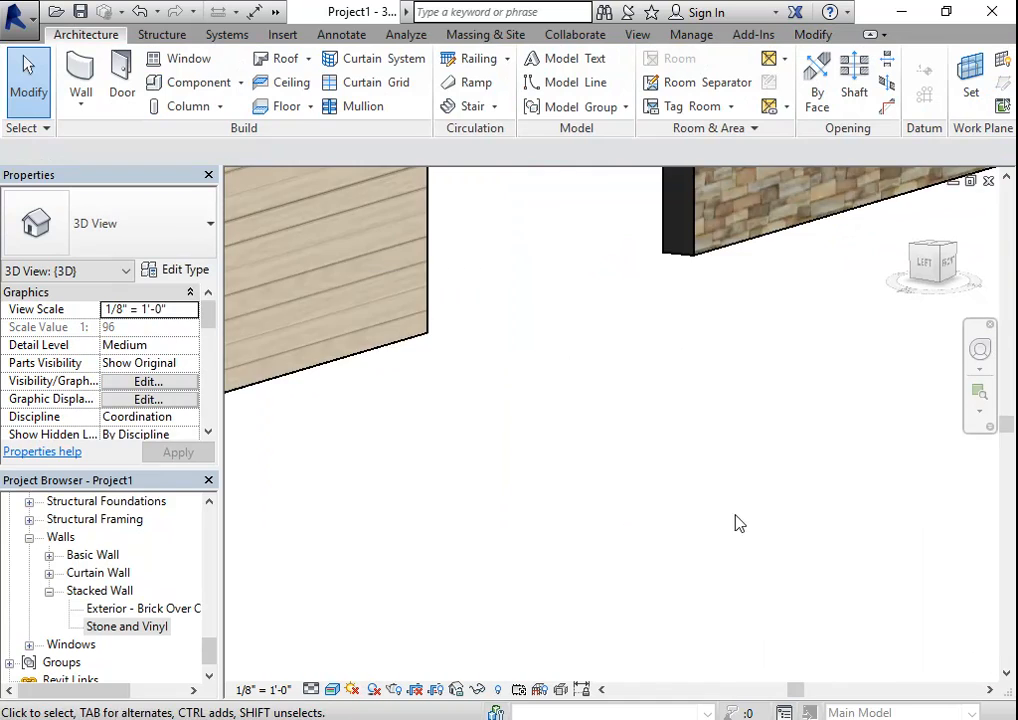
middle_click_drag(738, 522, 513, 684)
middle_click_drag(725, 455, 220, 307)
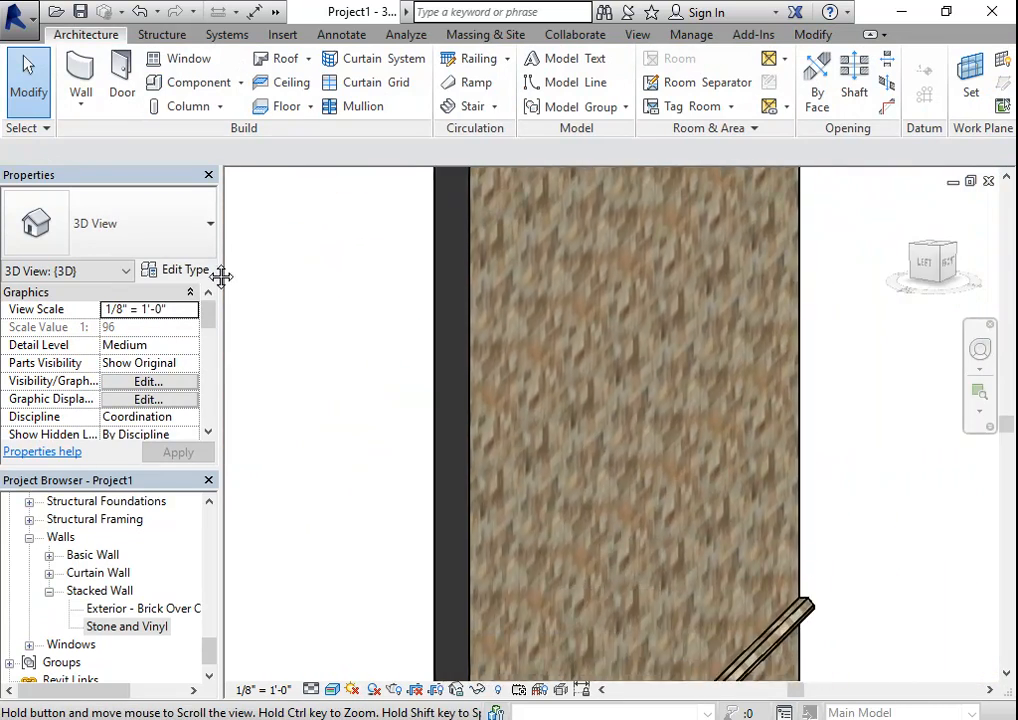
middle_click_drag(760, 500, 596, 415)
scroll(590, 440, "up", 2)
middle_click_drag(461, 581, 490, 454)
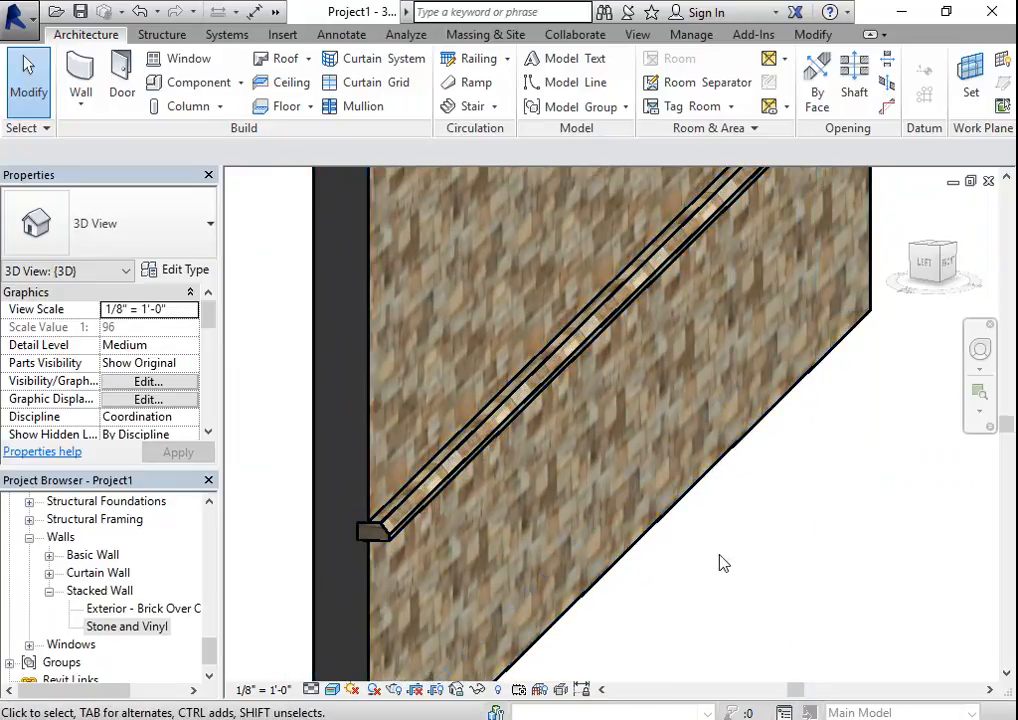
scroll(509, 452, "down", 5)
middle_click_drag(690, 462, 484, 479)
scroll(658, 478, "up", 5)
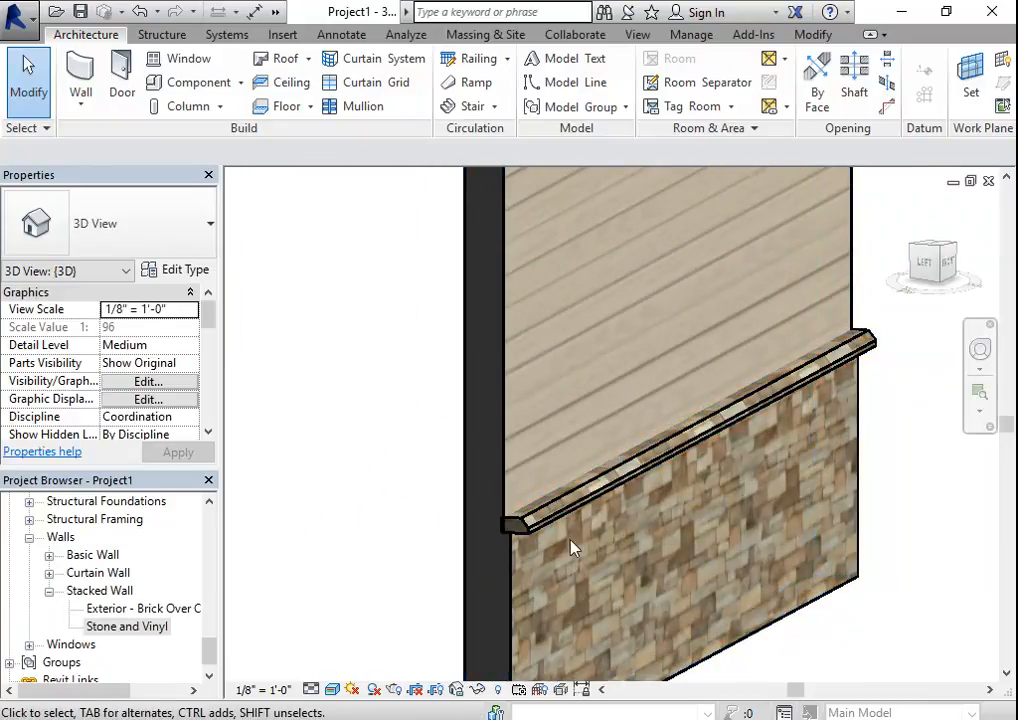
scroll(572, 515, "up", 2)
scroll(572, 515, "up", 3)
scroll(483, 492, "down", 5)
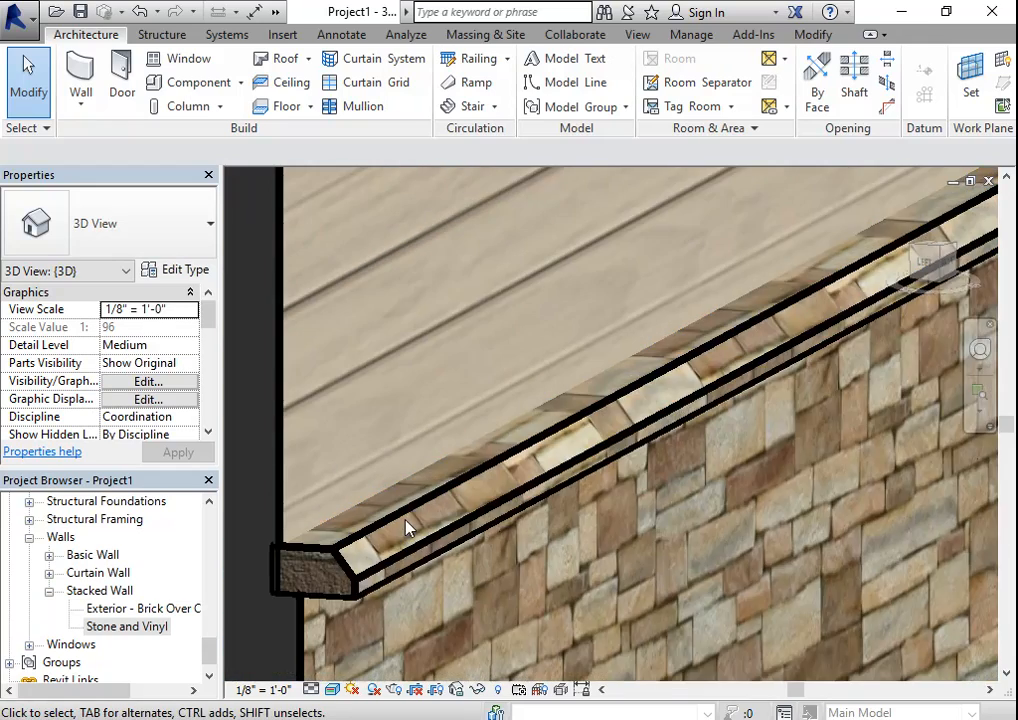
left_click(424, 543)
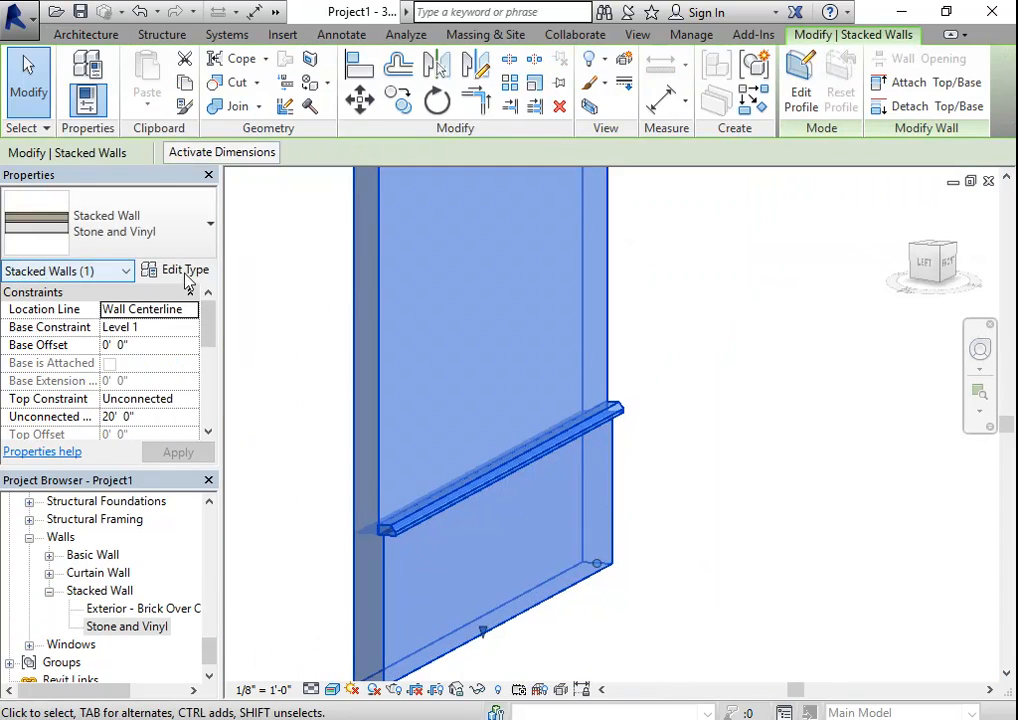
left_click(196, 272)
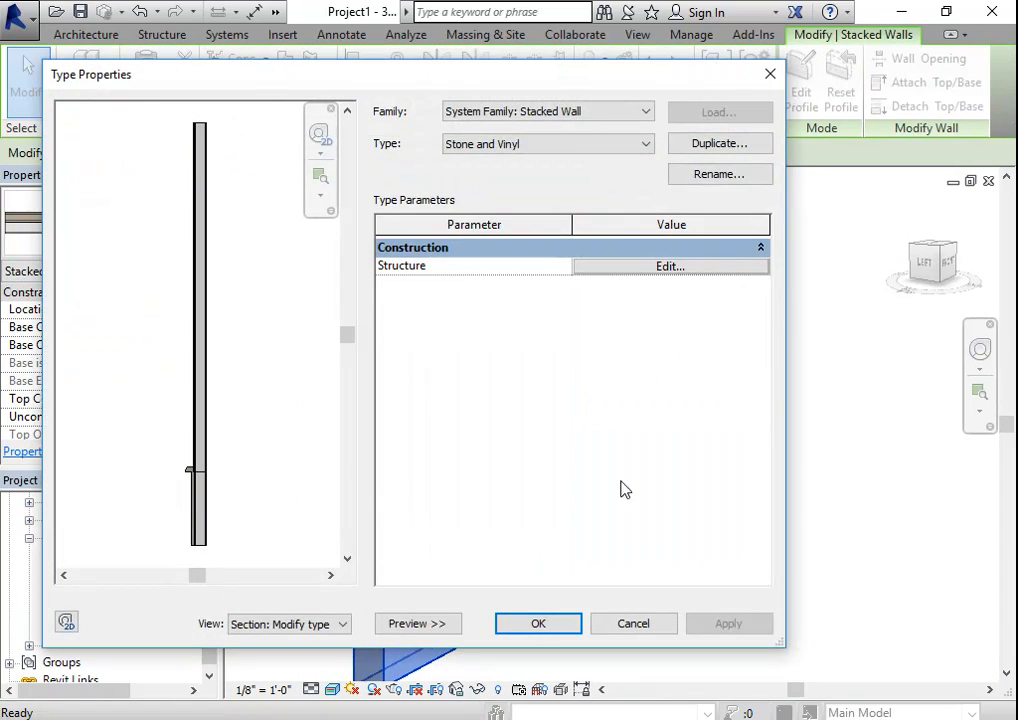
key("Escape")
key("Escape")
left_click(170, 250)
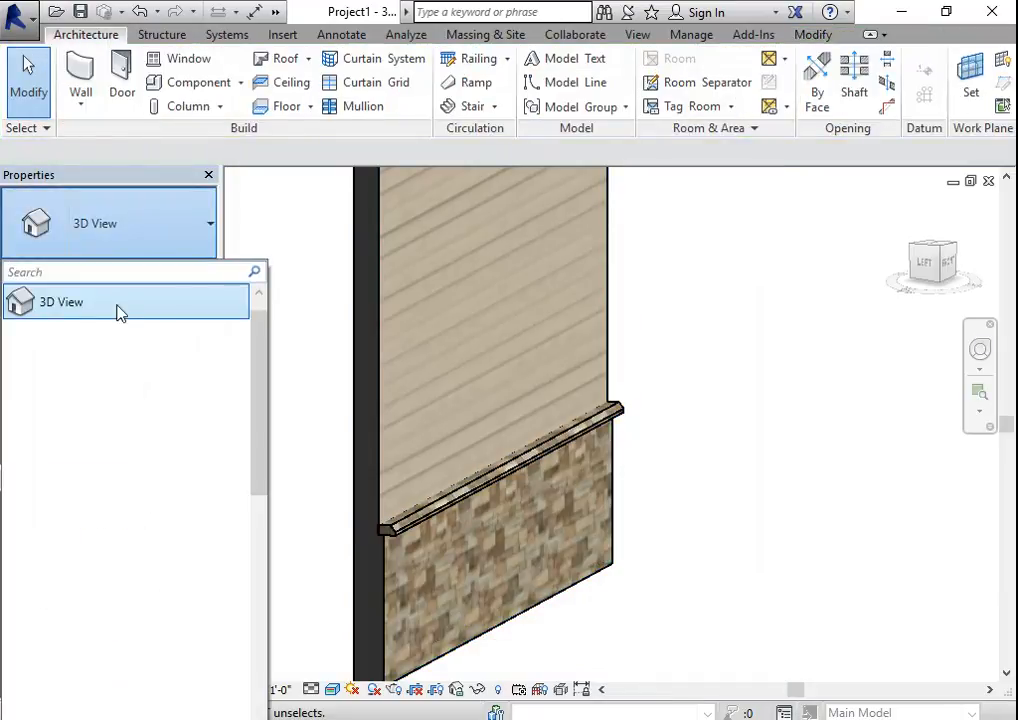
left_click(268, 214)
- Start an architectural wall with the basic wall type Stone Wall and open the wall sweep settings of its structure
left_click(83, 95)
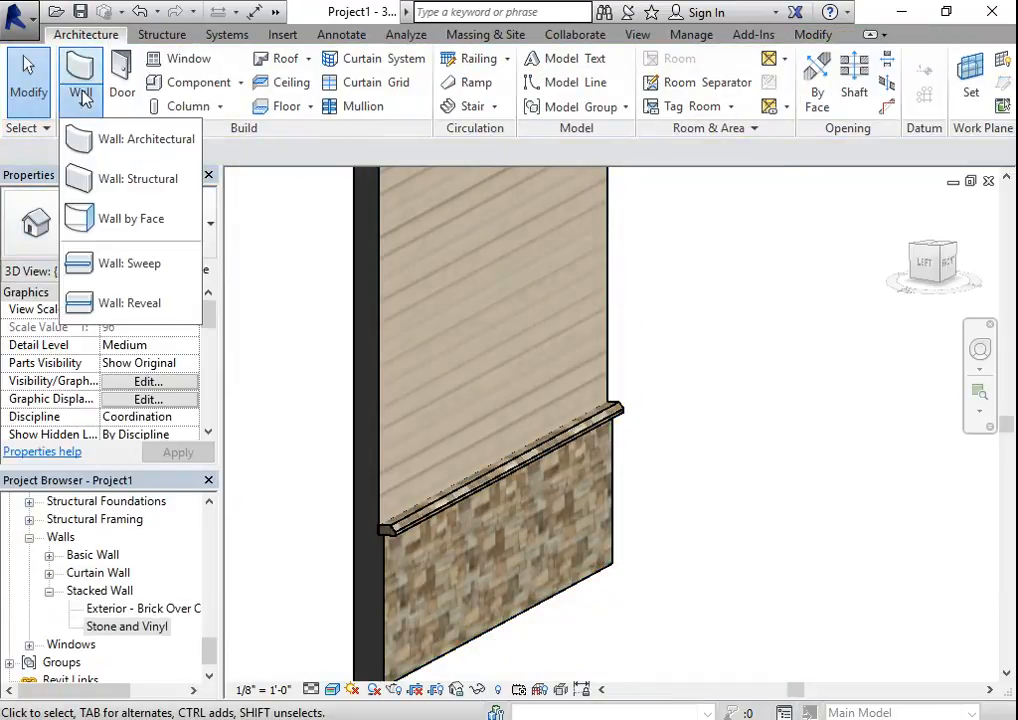
left_click(100, 139)
left_click(150, 225)
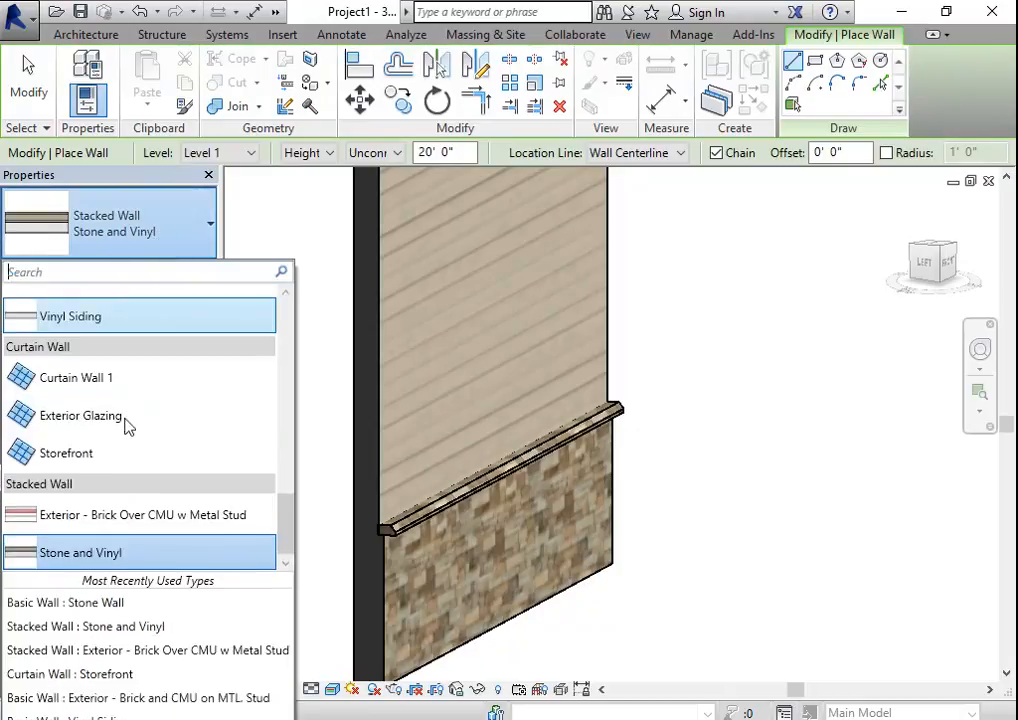
scroll(70, 430, "up", 3)
scroll(72, 540, "down", 3)
left_click(70, 445)
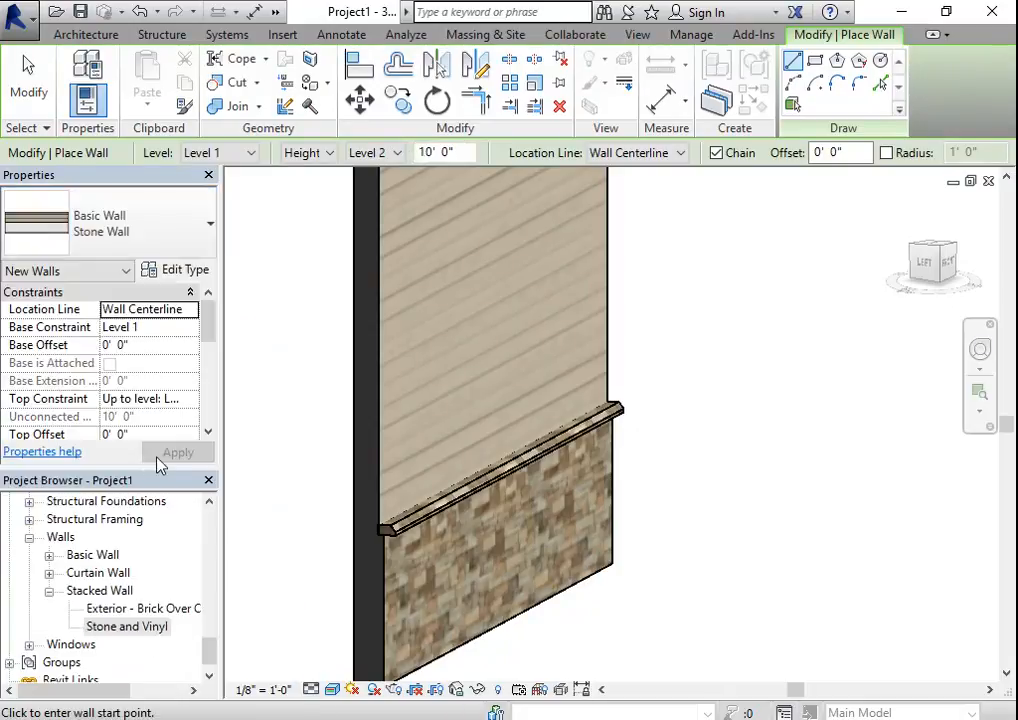
left_click(190, 270)
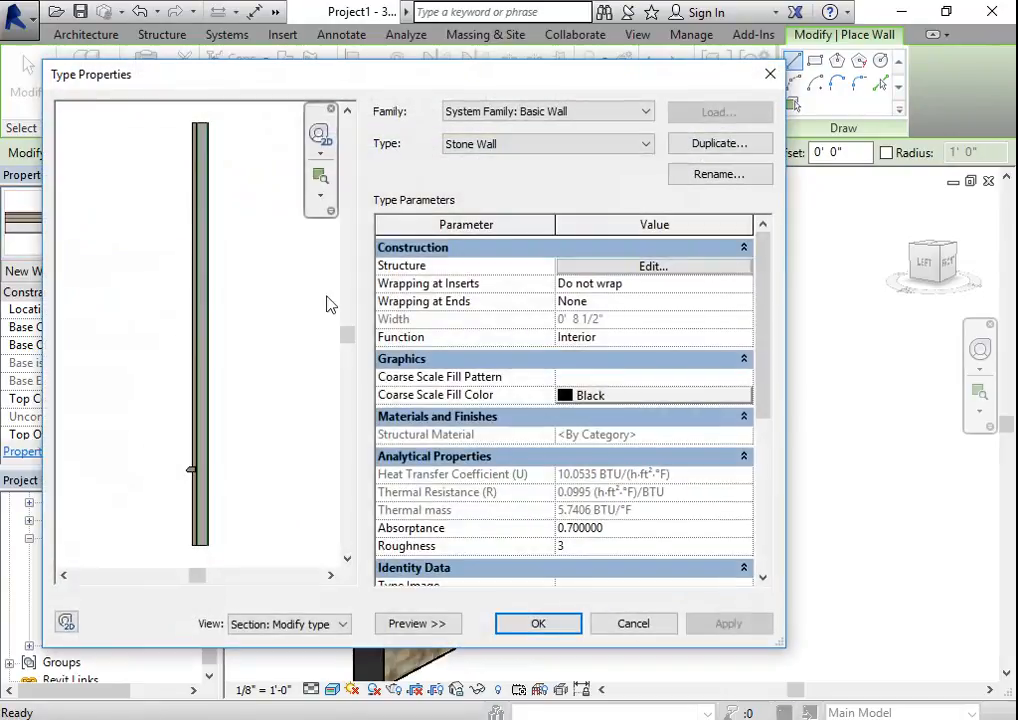
left_click(722, 267)
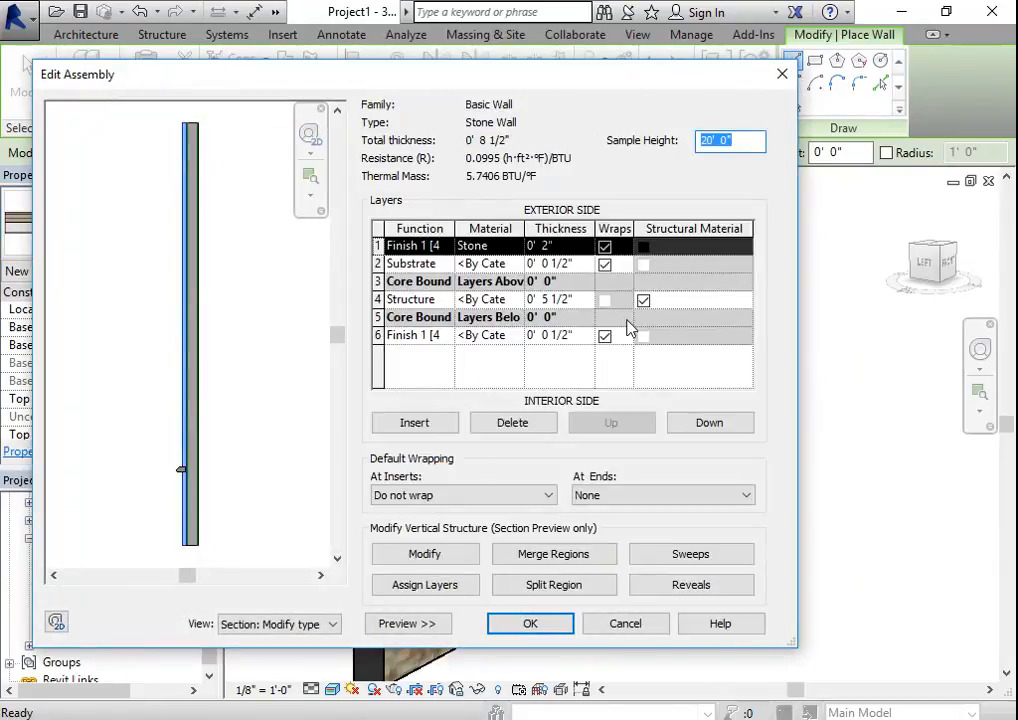
left_click(691, 556)
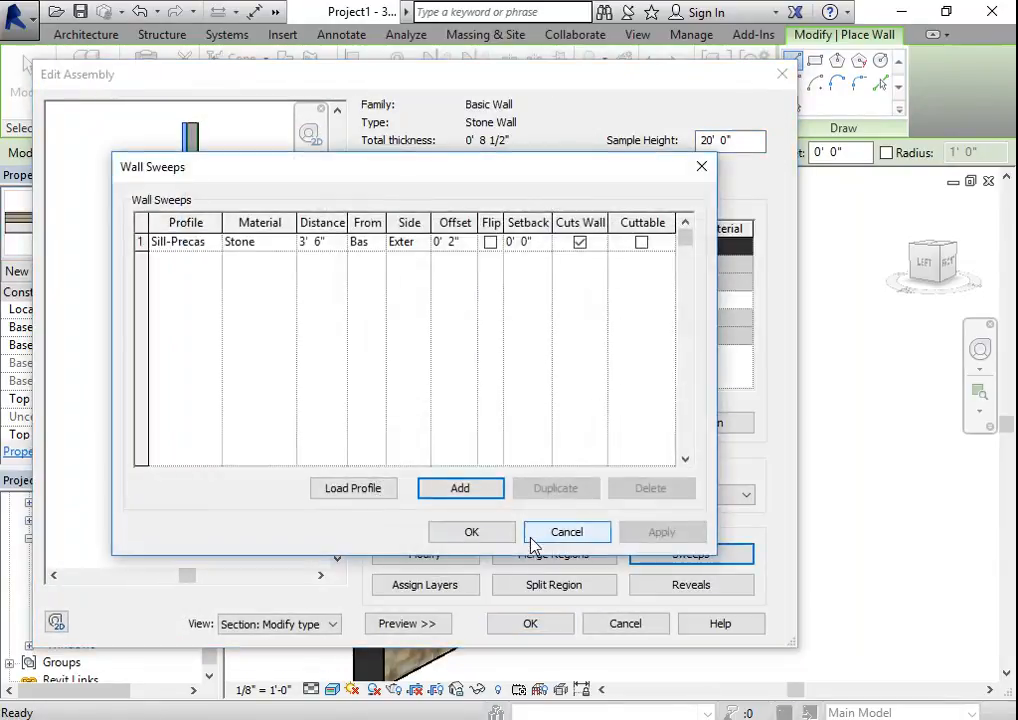
- For the sweep's material, add Concrete, Precast from the Autodesk Materials library to the project, keeping both appearances
left_click(288, 243)
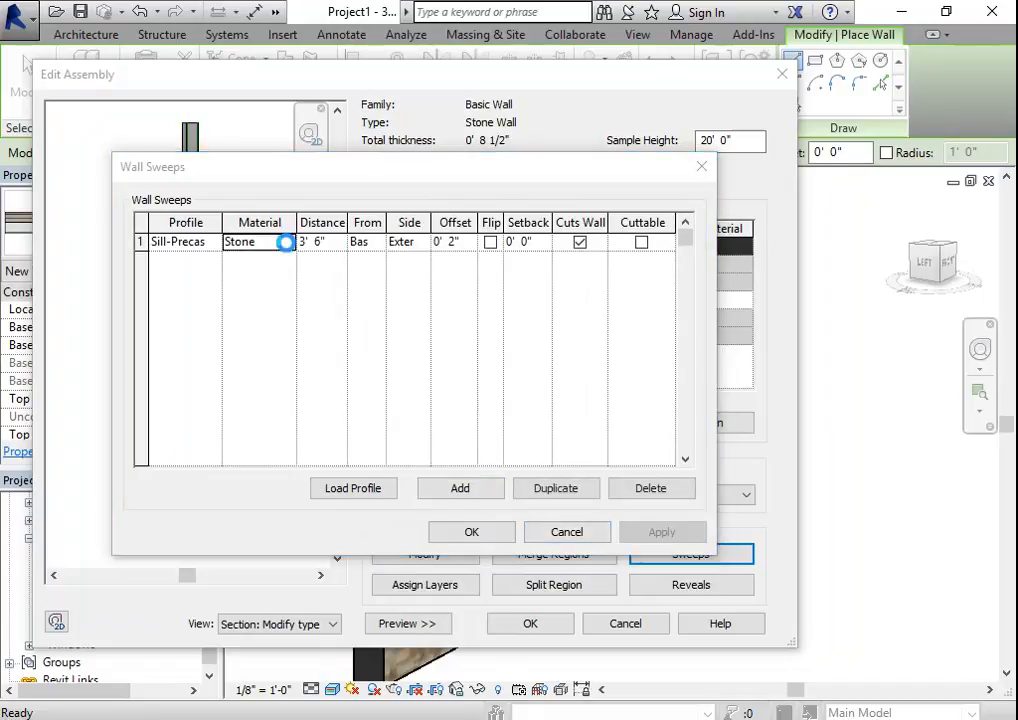
left_click(290, 243)
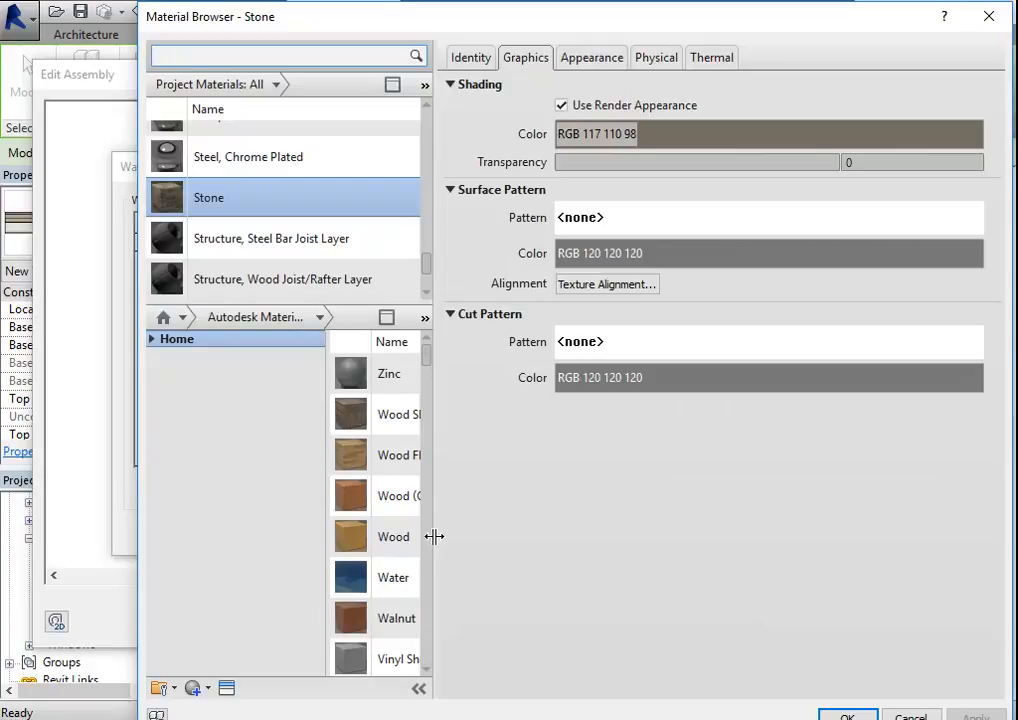
left_click_drag(434, 536, 827, 536)
scroll(557, 557, "down", 10)
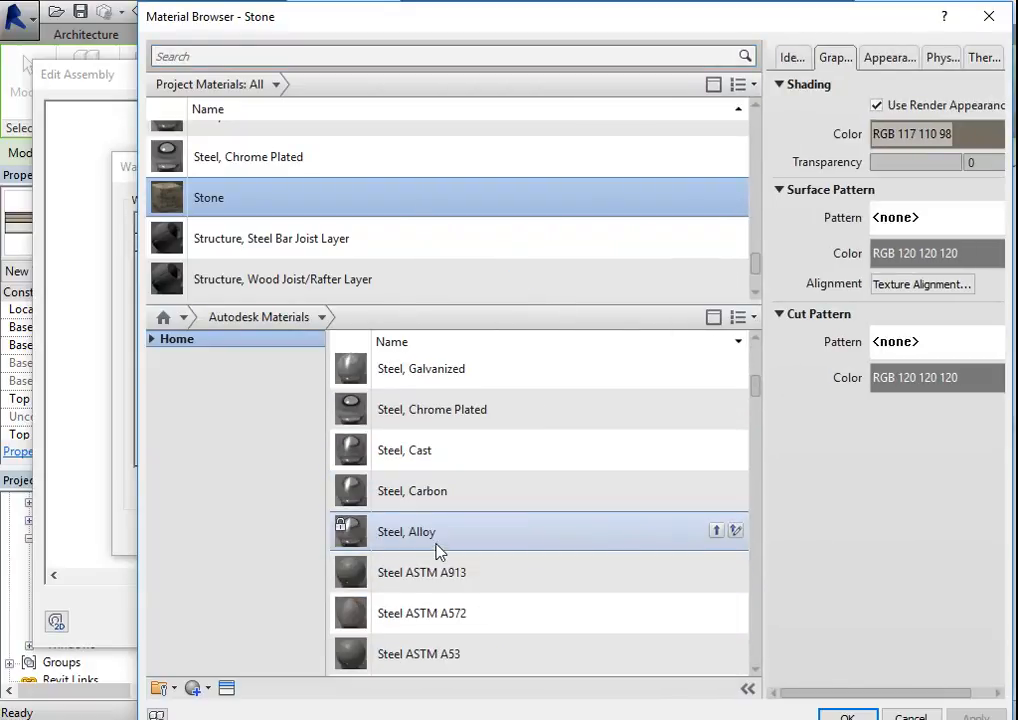
scroll(436, 553, "down", 20)
scroll(509, 570, "down", 20)
scroll(455, 580, "down", 5)
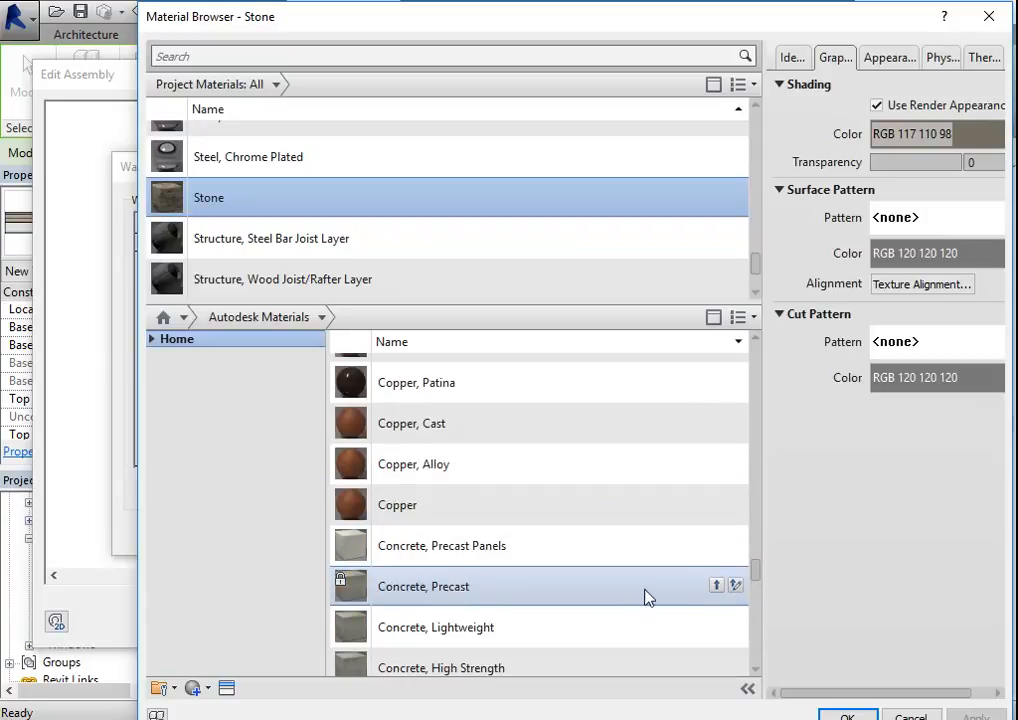
left_click(717, 587)
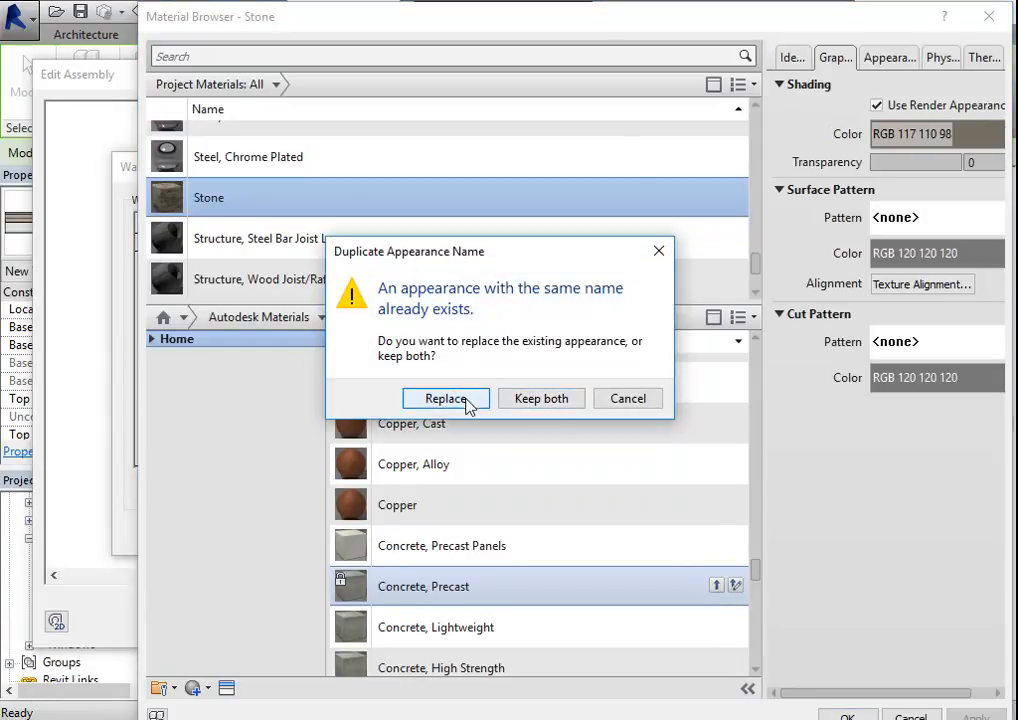
left_click(559, 407)
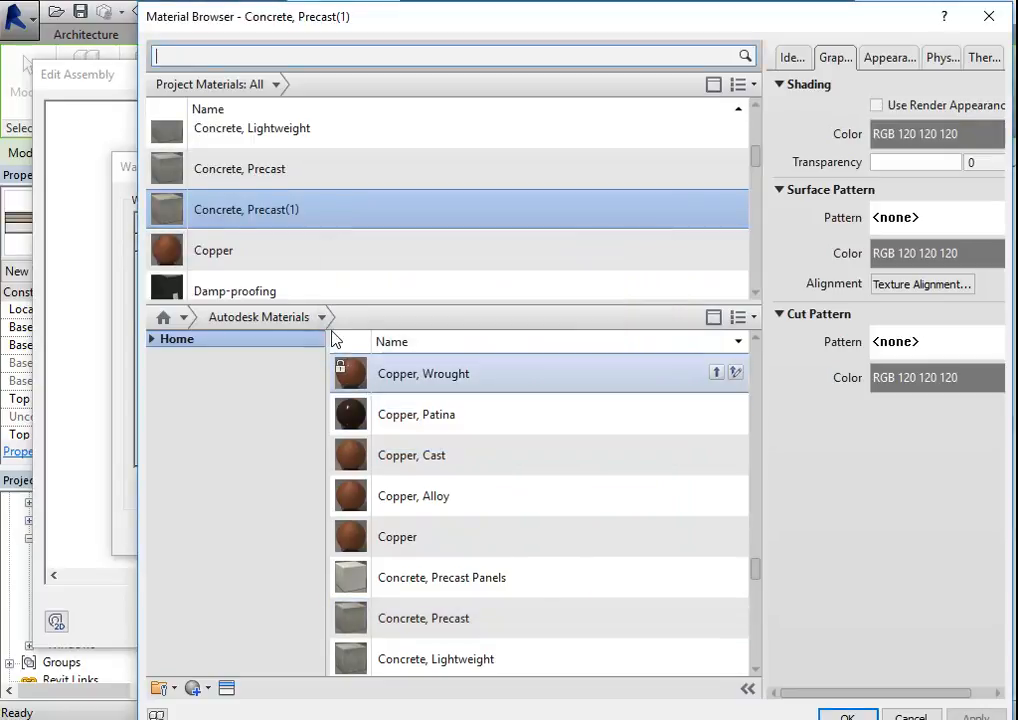
- Assign the existing project material Concrete, Precast to the sill sweep, accept the Stone Wall type changes, and leave wall placement
left_click(248, 163)
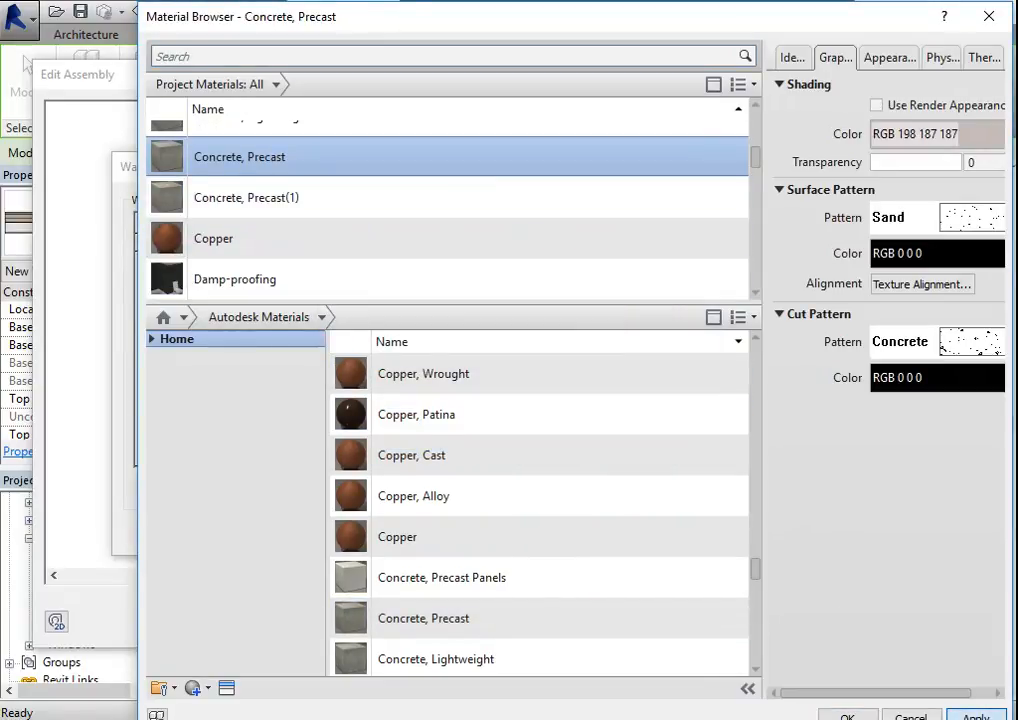
left_click(847, 716)
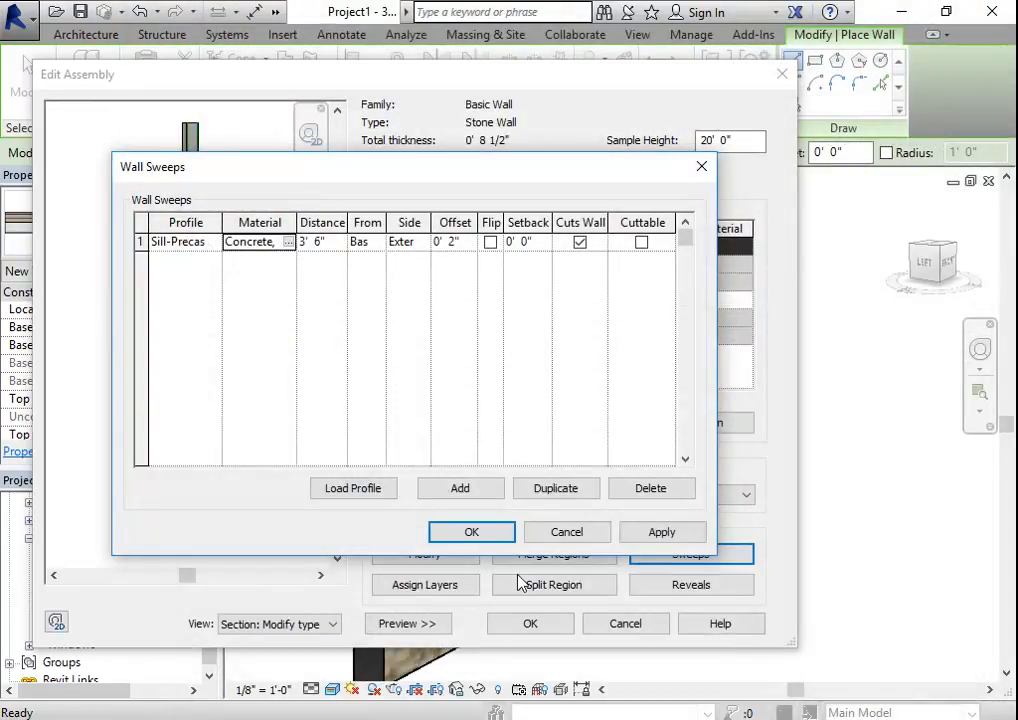
left_click(471, 532)
left_click(547, 635)
left_click(545, 636)
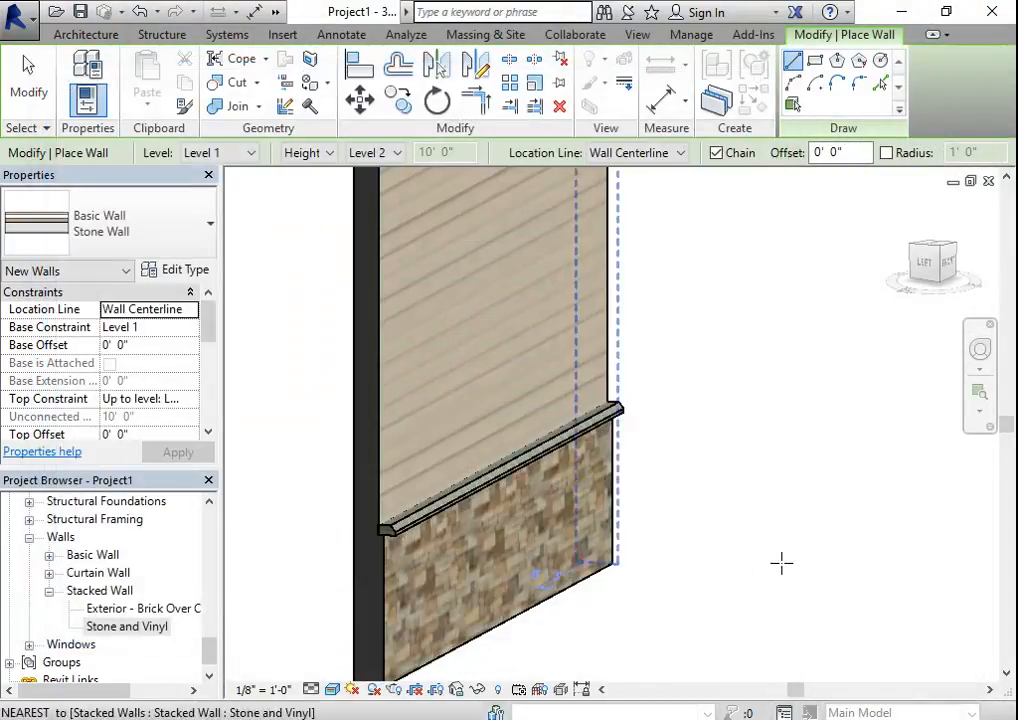
key("Escape")
key("Escape")
- Inspect the concrete sill on the stacked Stone and Vinyl wall in the 3D view and save the project
scroll(386, 545, "up", 3)
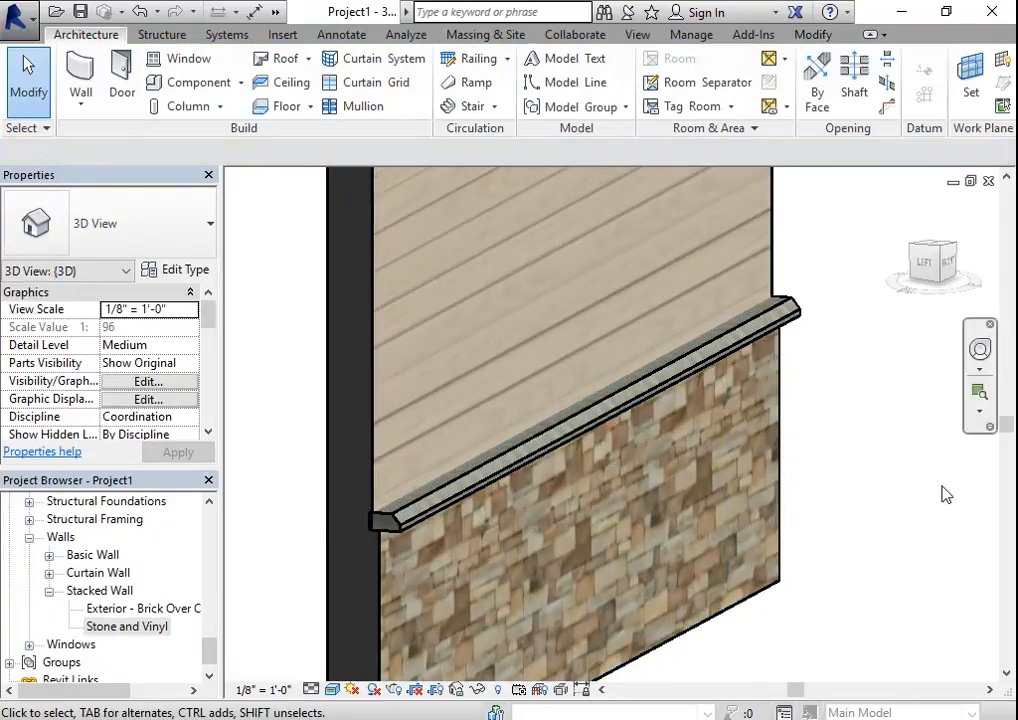
scroll(841, 445, "down", 2)
middle_click_drag(850, 432, 784, 461, "shift")
scroll(700, 427, "down", 1)
middle_click_drag(598, 382, 698, 482)
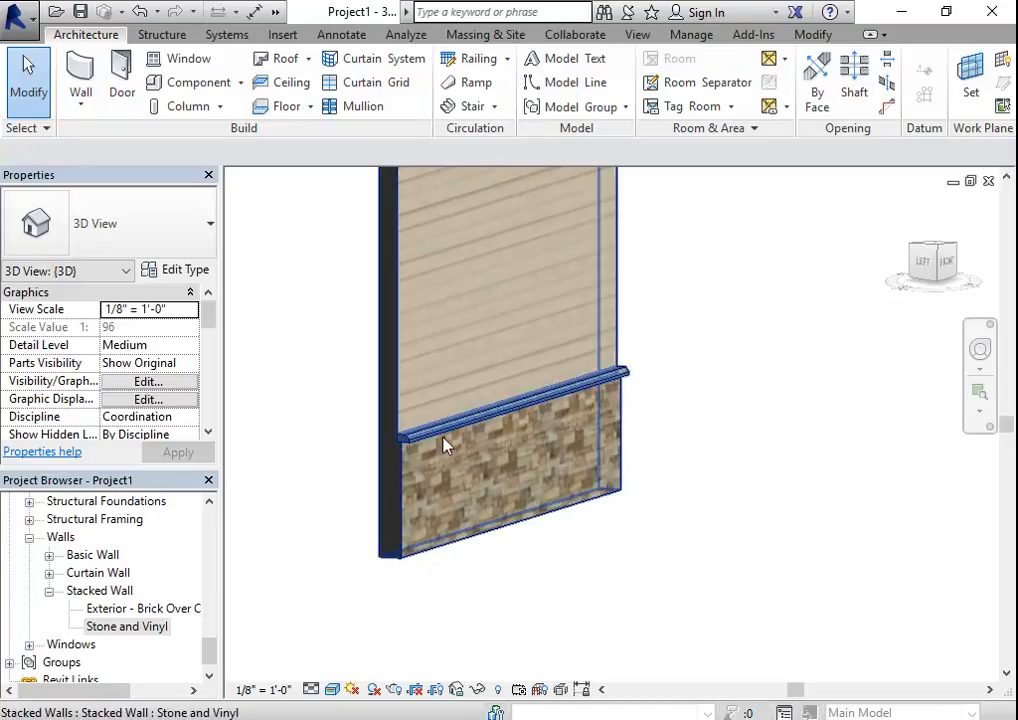
middle_click_drag(508, 345, 516, 450, "shift")
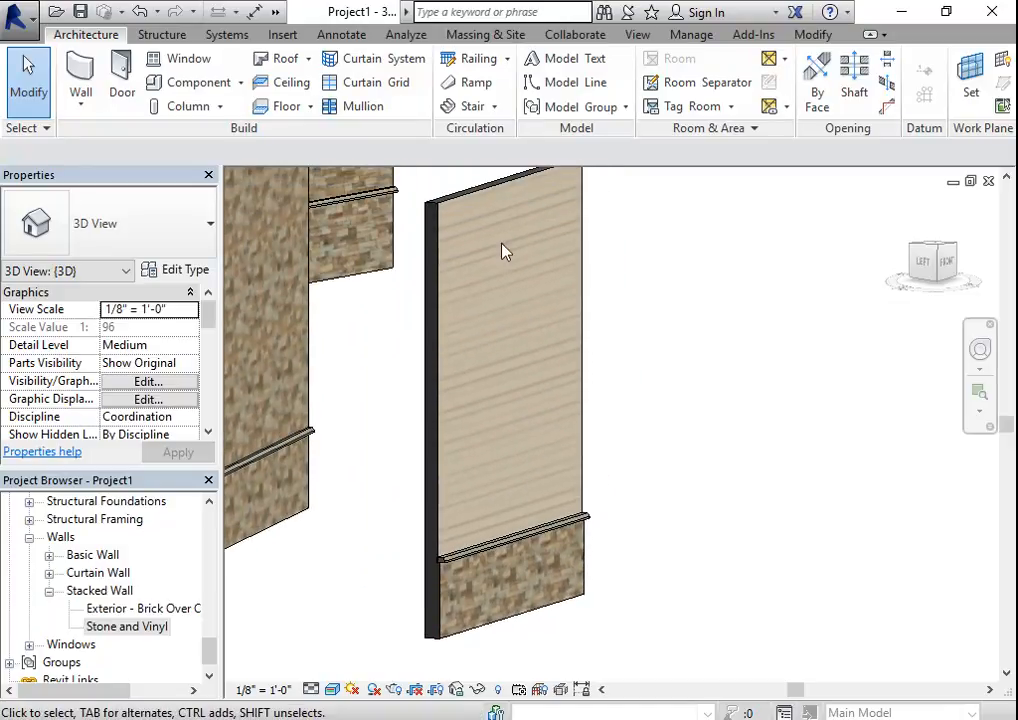
left_click(80, 12)
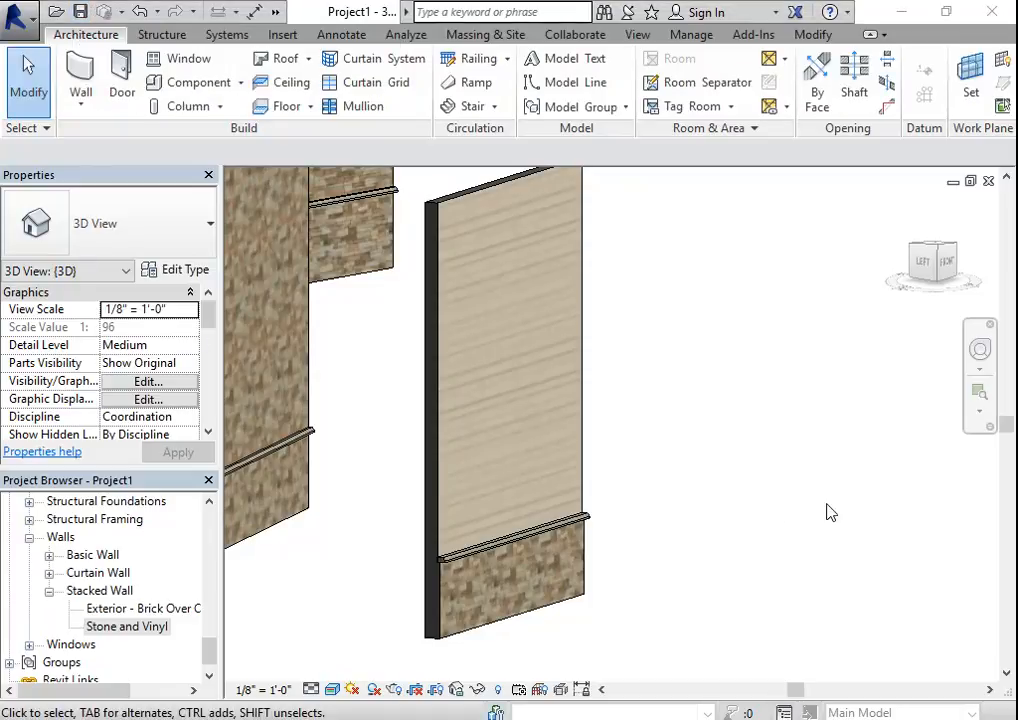